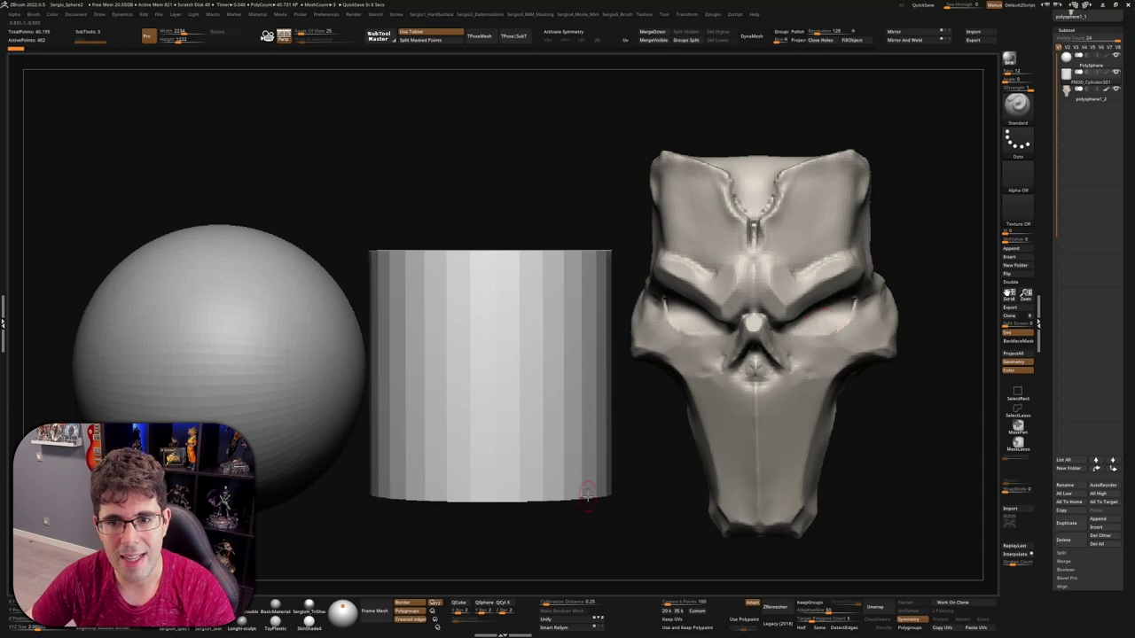
- Switch the active subtool from the cylinder to the sphere, then to the skull mask
{"action": "right_click_drag", "start_coordinate": [689, 357], "coordinate": [758, 288]}
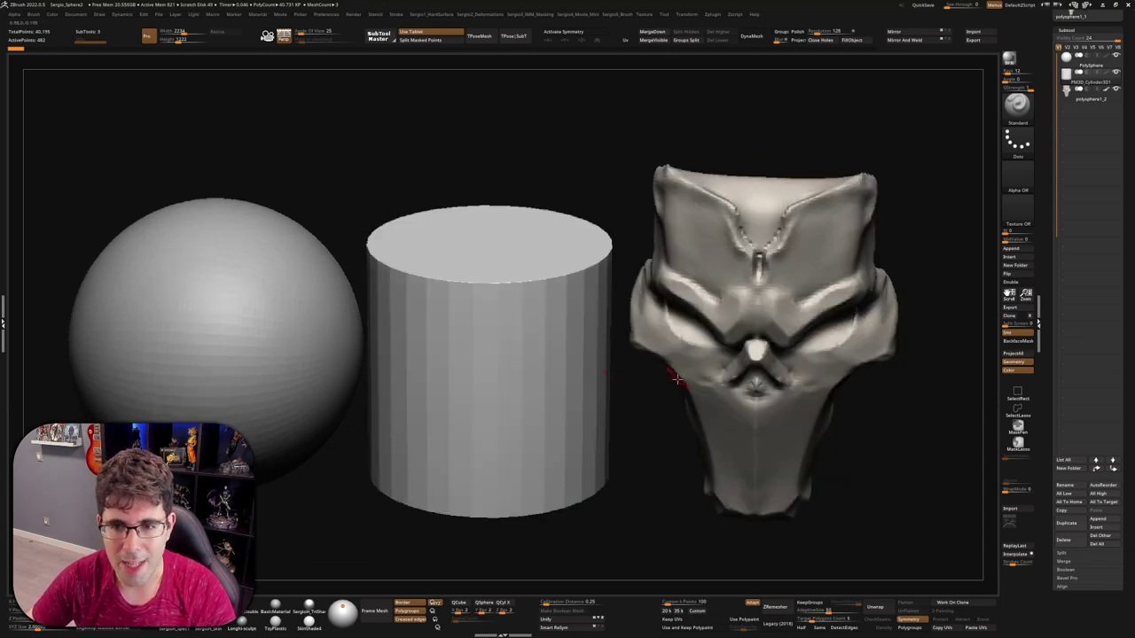
{"action": "mouse_move", "coordinate": [755, 341]}
{"action": "right_mouse_down"}
{"action": "mouse_move", "coordinate": [755, 390]}
{"action": "mouse_move", "coordinate": [753, 355]}
{"action": "mouse_move", "coordinate": [752, 368]}
{"action": "right_mouse_up"}
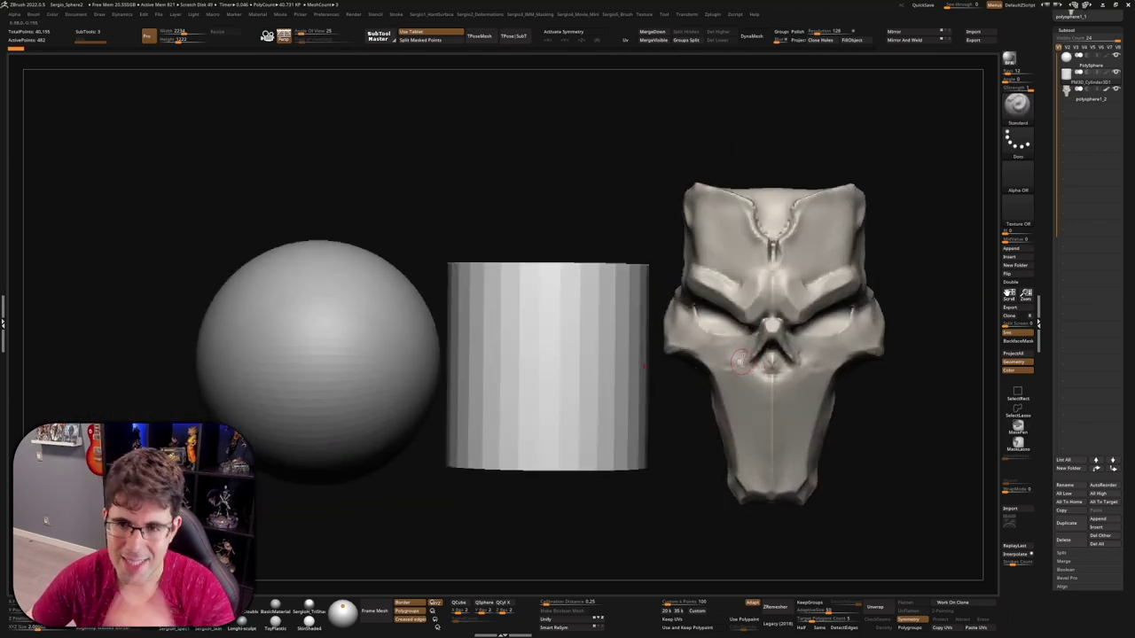
{"action": "left_click", "coordinate": [580, 360], "text": "alt"}
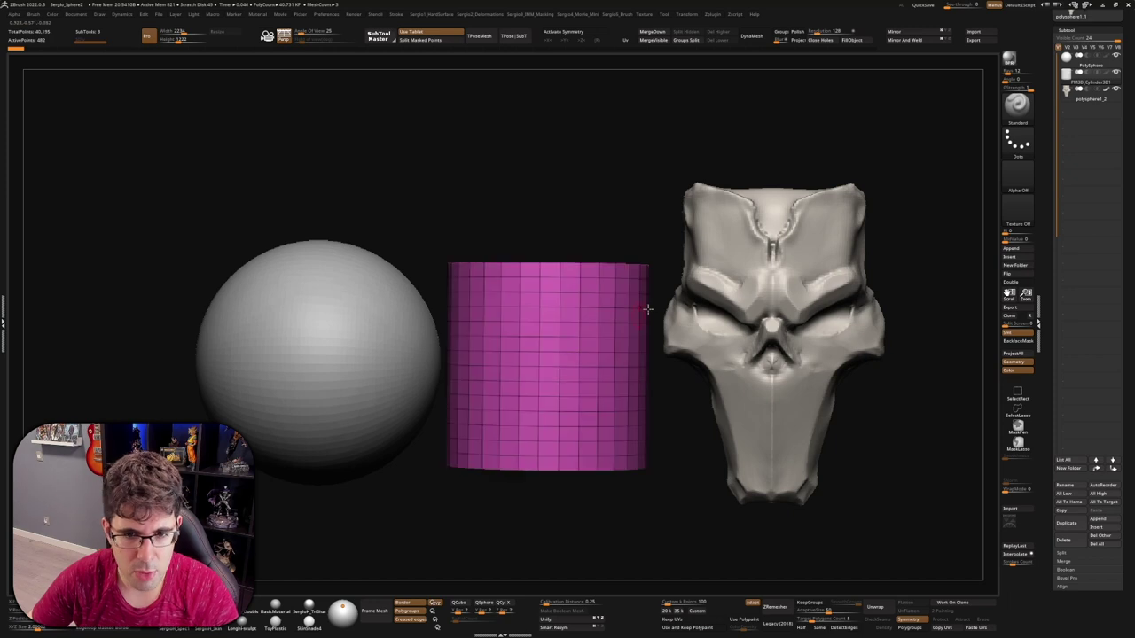
{"action": "left_click", "coordinate": [373, 352], "text": "alt"}
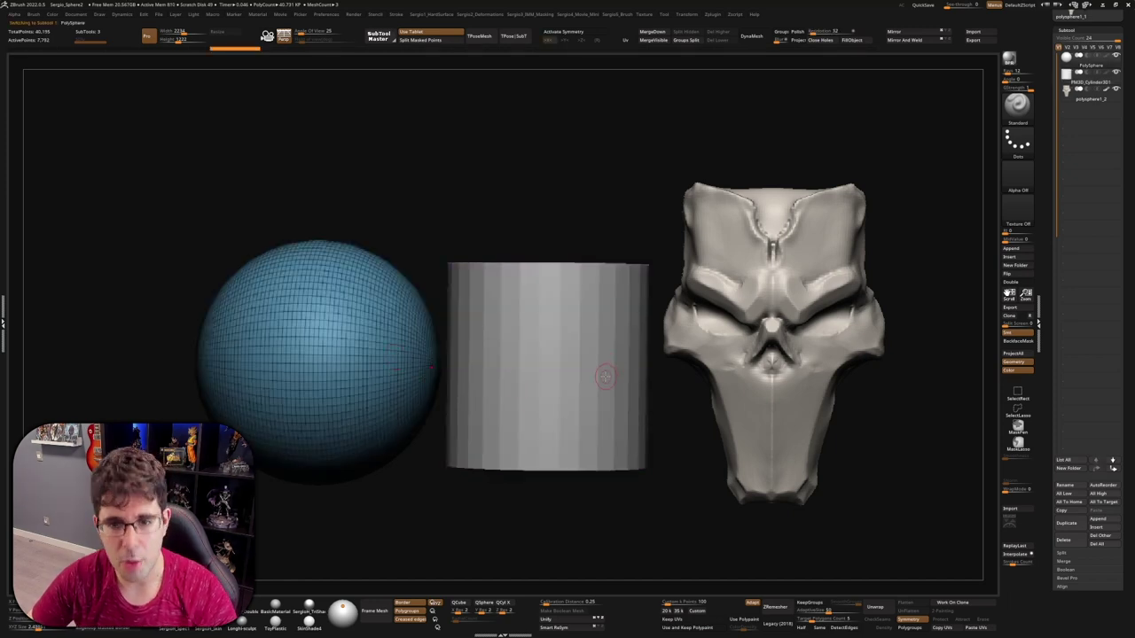
{"action": "mouse_move", "coordinate": [605, 377]}
{"action": "right_mouse_down"}
{"action": "mouse_move", "coordinate": [749, 303]}
{"action": "mouse_move", "coordinate": [826, 409]}
{"action": "right_mouse_up"}
{"action": "left_click", "coordinate": [751, 324], "text": "alt"}
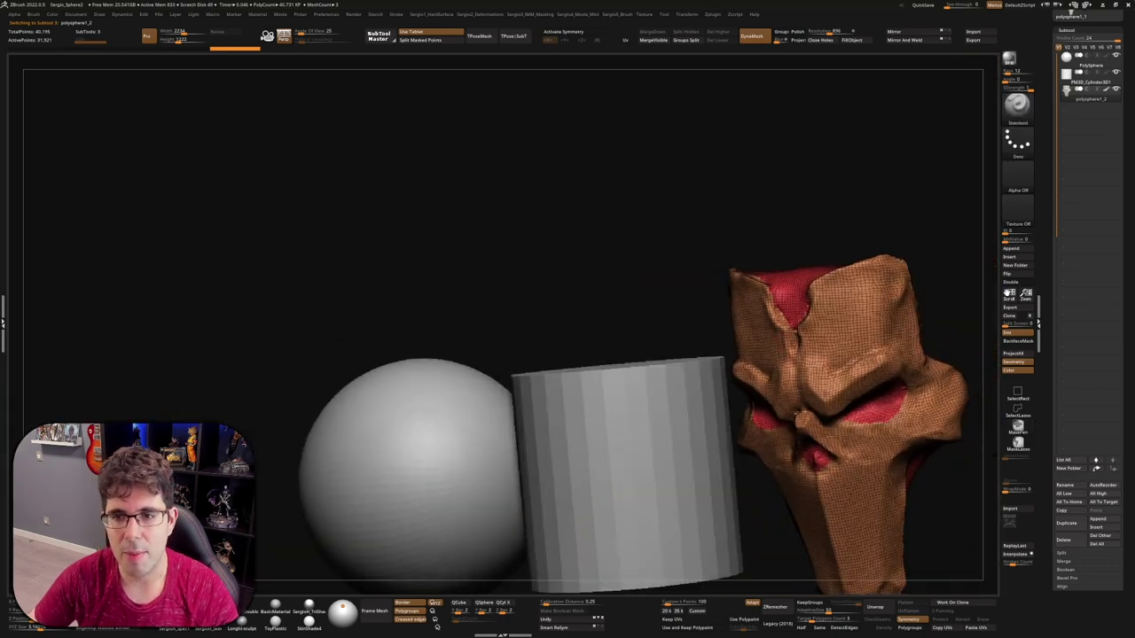
{"action": "mouse_move", "coordinate": [733, 322]}
{"action": "right_mouse_down"}
{"action": "mouse_move", "coordinate": [729, 406]}
{"action": "mouse_move", "coordinate": [764, 309]}
{"action": "right_mouse_up"}
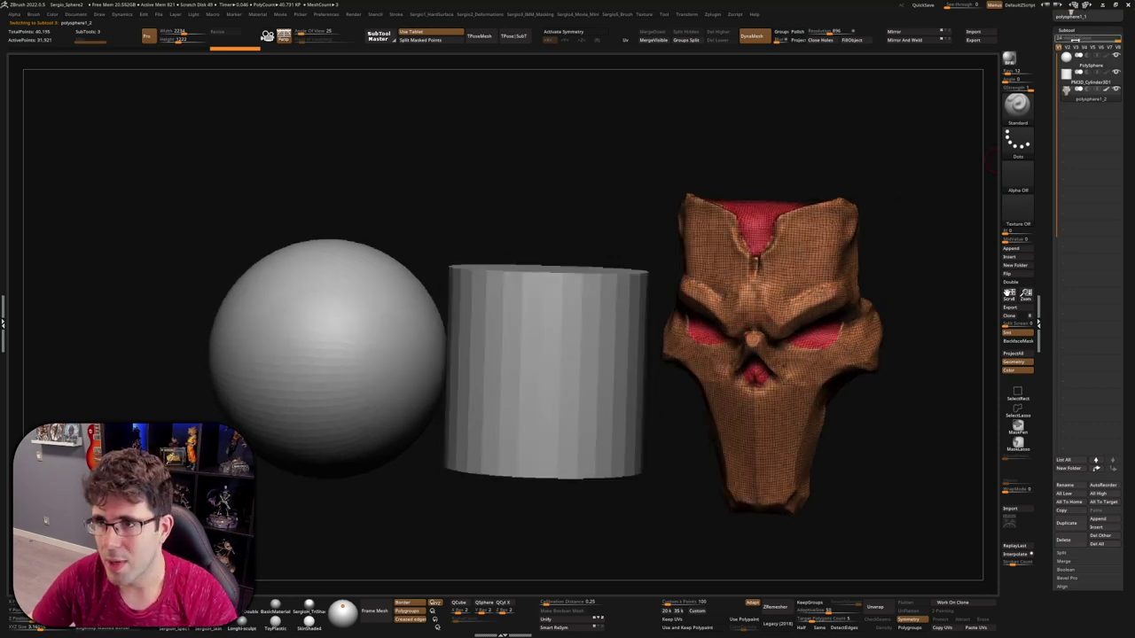
- Enable DynaMesh in Tool > Geometry and mask the whole head
{"action": "left_click", "coordinate": [1081, 32]}
{"action": "left_click", "coordinate": [1087, 42]}
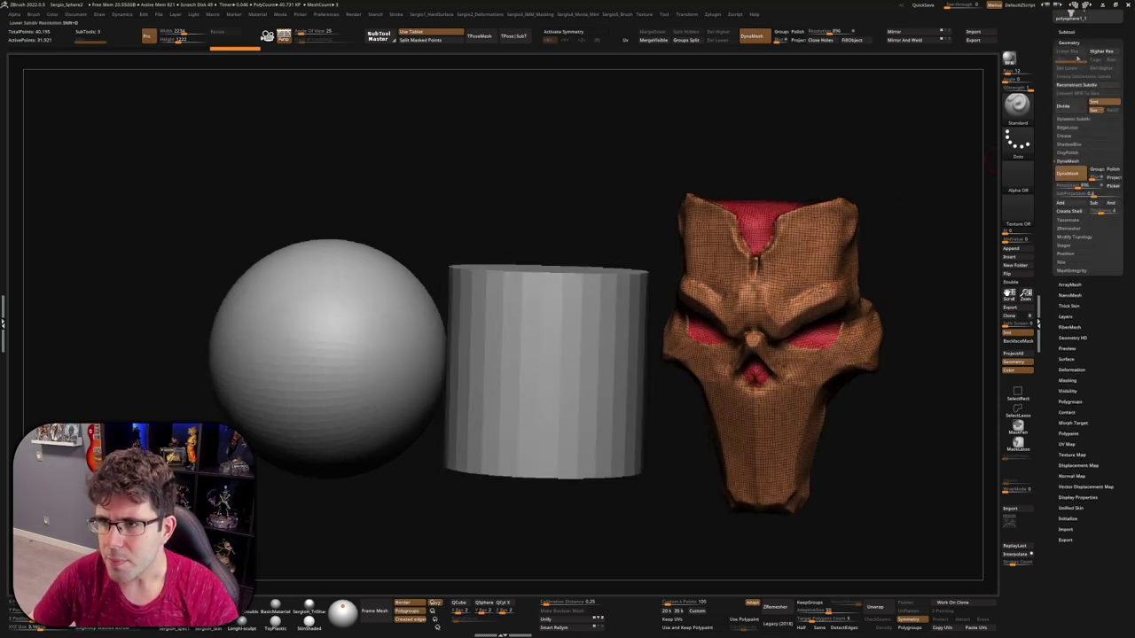
{"action": "left_click", "coordinate": [1072, 174]}
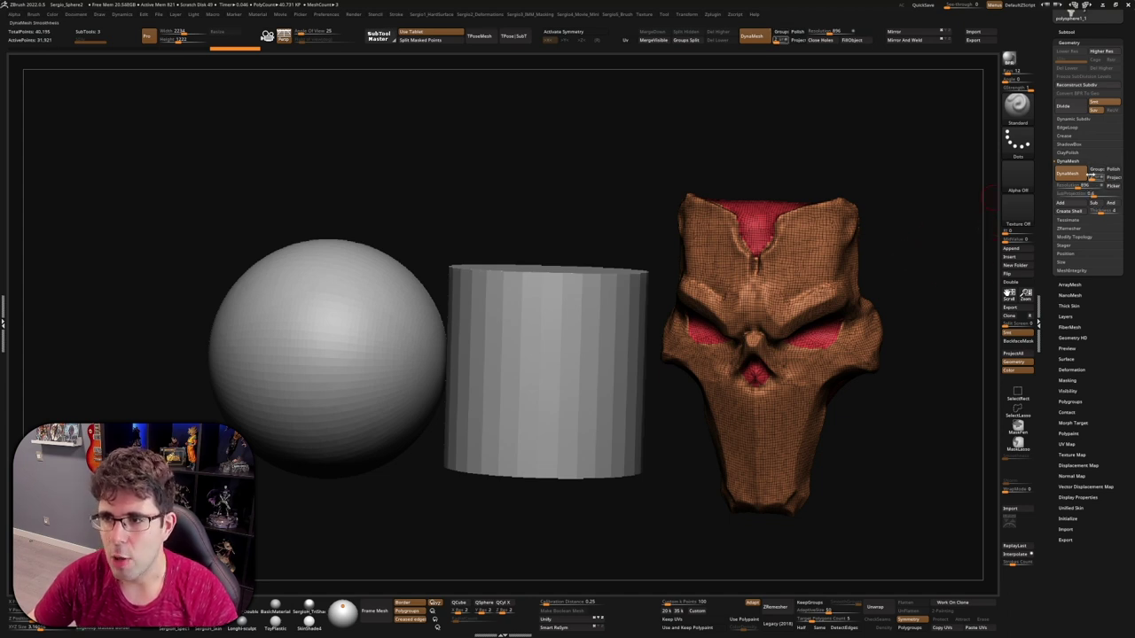
{"action": "left_click_drag", "start_coordinate": [861, 260], "coordinate": [786, 277], "text": "alt"}
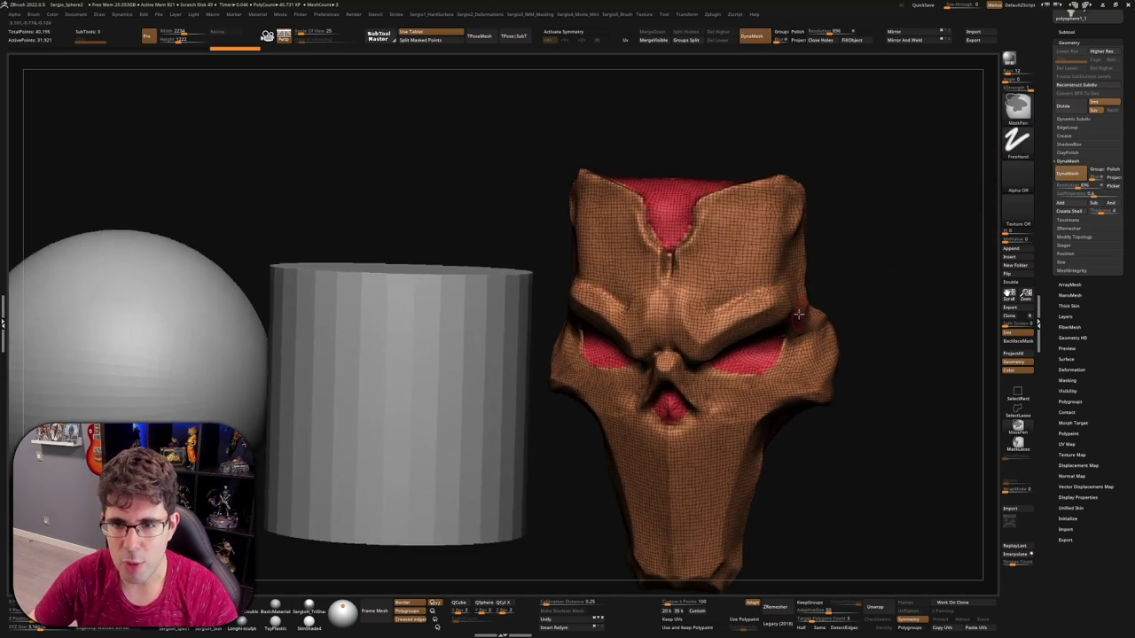
{"action": "key", "text": "ctrl"}
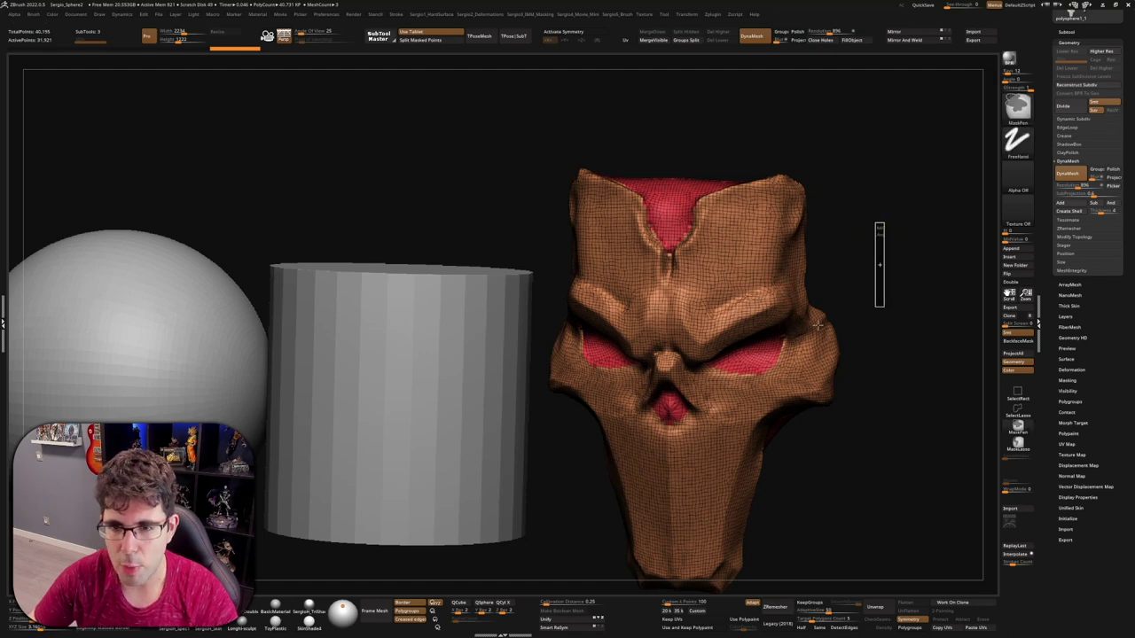
{"action": "key", "text": "ctrl+a"}
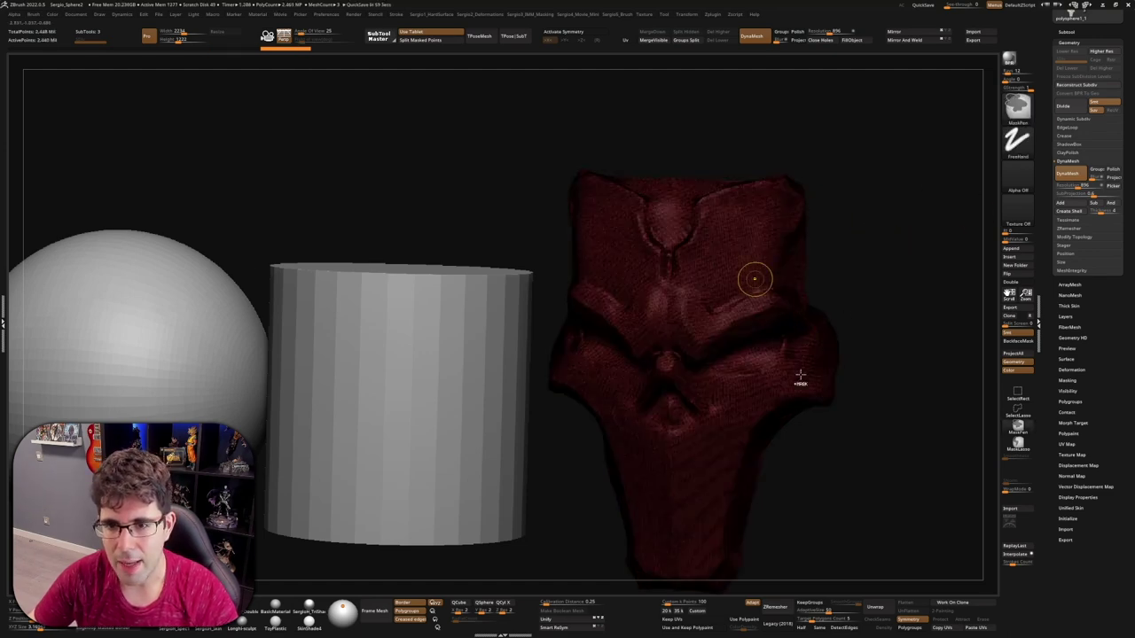
- Lower the DynaMesh resolution to about 184, then clear the mask and remesh the head
{"action": "left_click_drag", "start_coordinate": [801, 372], "coordinate": [742, 343], "text": "alt"}
{"action": "key", "text": "f"}
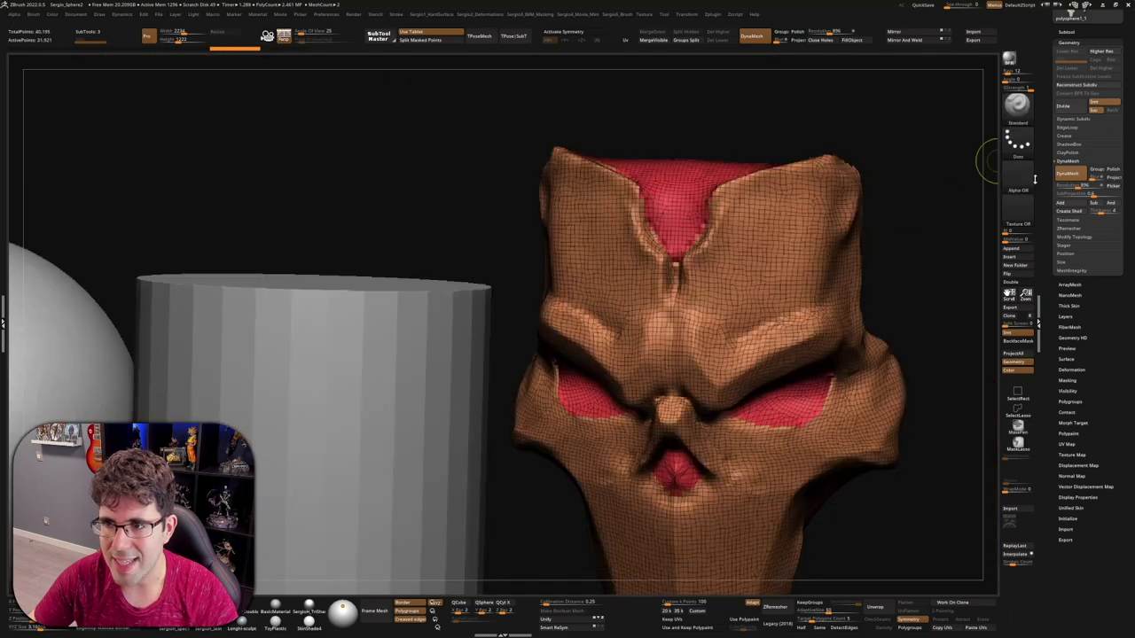
{"action": "key", "text": "f"}
{"action": "left_click_drag", "start_coordinate": [1068, 178], "coordinate": [984, 234]}
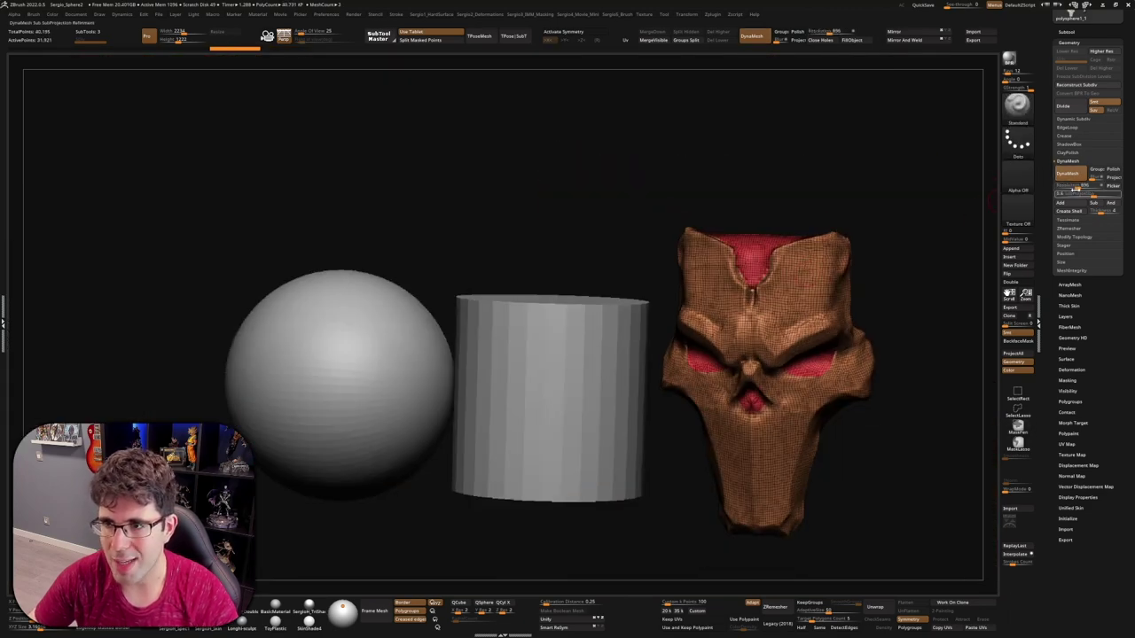
{"action": "key", "text": "ctrl+a"}
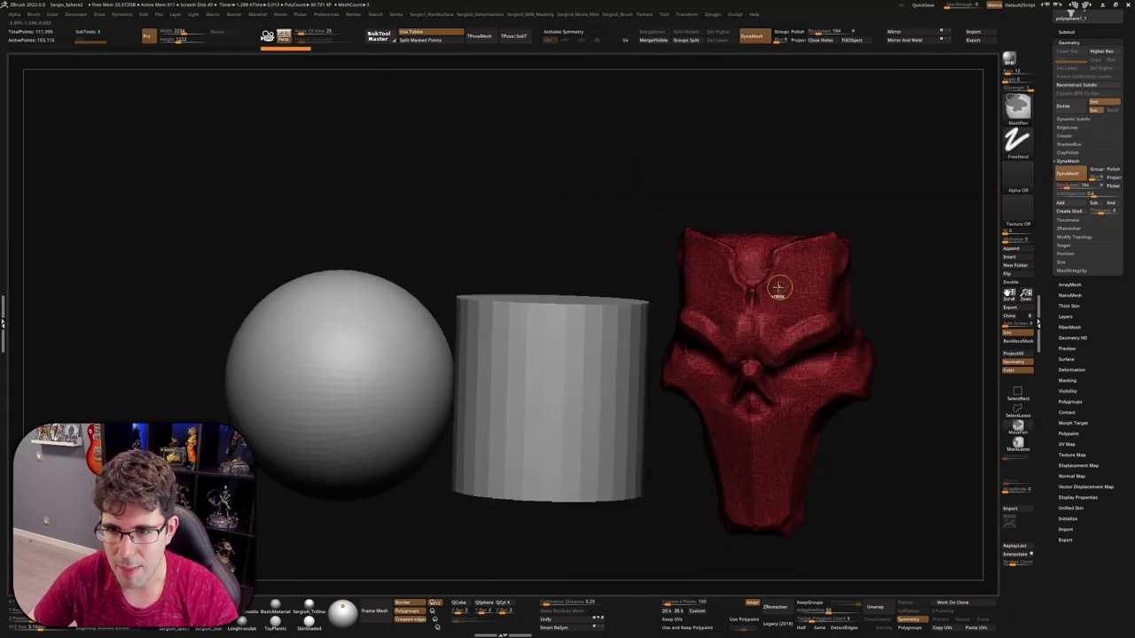
{"action": "mouse_move", "coordinate": [780, 284]}
{"action": "left_mouse_down", "text": "alt"}
{"action": "mouse_move", "coordinate": [760, 299]}
{"action": "mouse_move", "coordinate": [779, 215]}
{"action": "mouse_move", "coordinate": [797, 231]}
{"action": "left_mouse_up", "text": "alt"}
{"action": "left_click_drag", "start_coordinate": [887, 266], "coordinate": [899, 304], "text": "alt"}
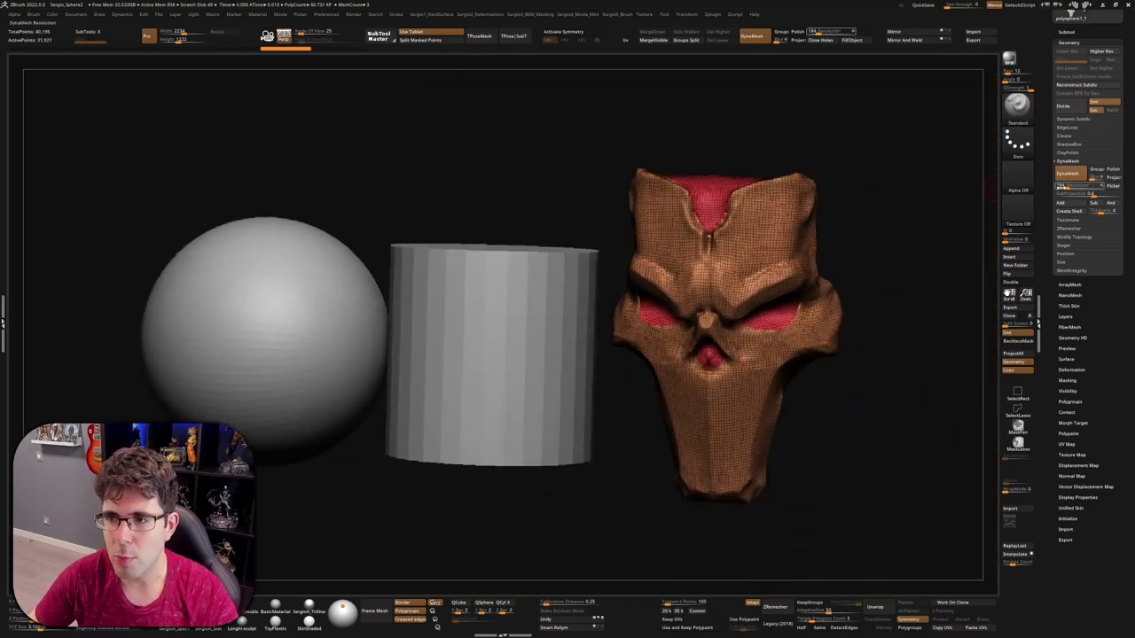
{"action": "mouse_move", "coordinate": [760, 320]}
{"action": "right_mouse_down", "text": "ctrl"}
{"action": "mouse_move", "coordinate": [701, 370]}
{"action": "mouse_move", "coordinate": [690, 365]}
{"action": "mouse_move", "coordinate": [713, 345]}
{"action": "mouse_move", "coordinate": [701, 371]}
{"action": "right_mouse_up", "text": "ctrl"}
- Try scaling the head with Transpose, undo it, and clear the mask
{"action": "key", "text": "w"}
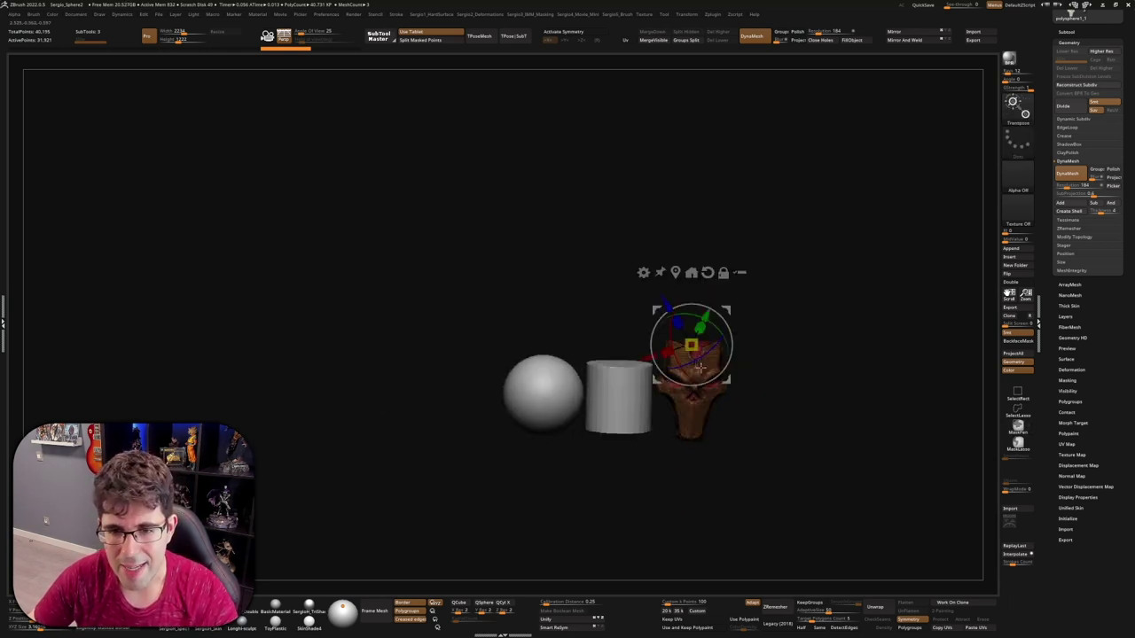
{"action": "left_click_drag", "start_coordinate": [690, 345], "coordinate": [899, 333]}
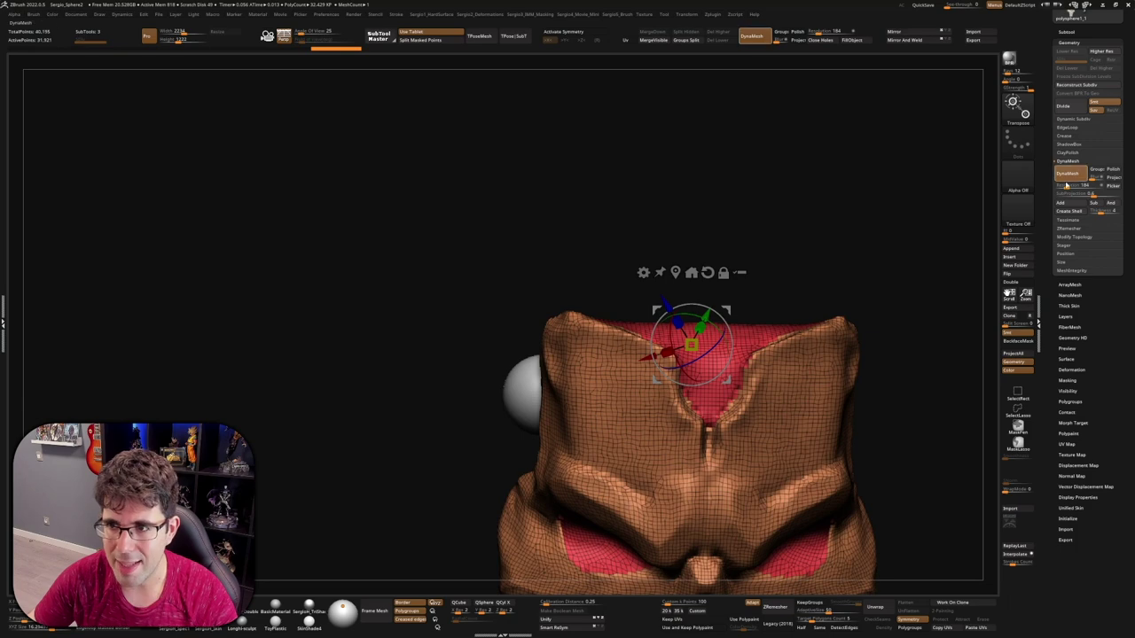
{"action": "key", "text": "ctrl+z"}
{"action": "key", "text": "q"}
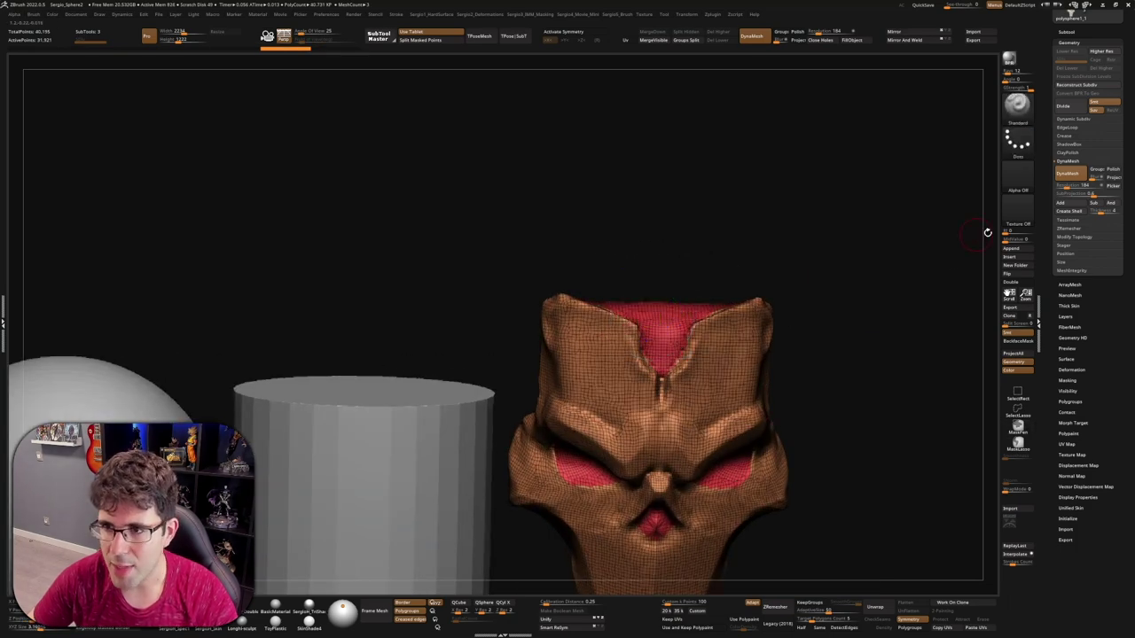
{"action": "mouse_move", "coordinate": [981, 236]}
{"action": "left_mouse_down", "text": "ctrl"}
{"action": "mouse_move", "coordinate": [871, 358]}
{"action": "mouse_move", "coordinate": [703, 361]}
{"action": "left_mouse_up", "text": "ctrl"}
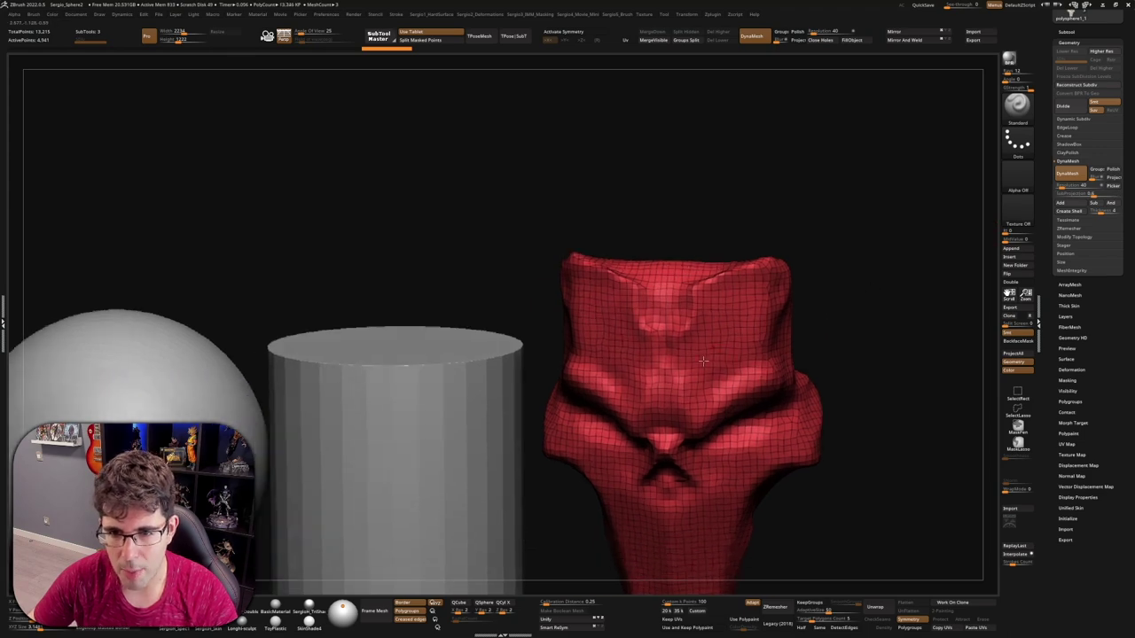
- Reframe the three models and raise the DynaMesh resolution to 4096
{"action": "key", "text": "w"}
{"action": "key", "text": "f"}
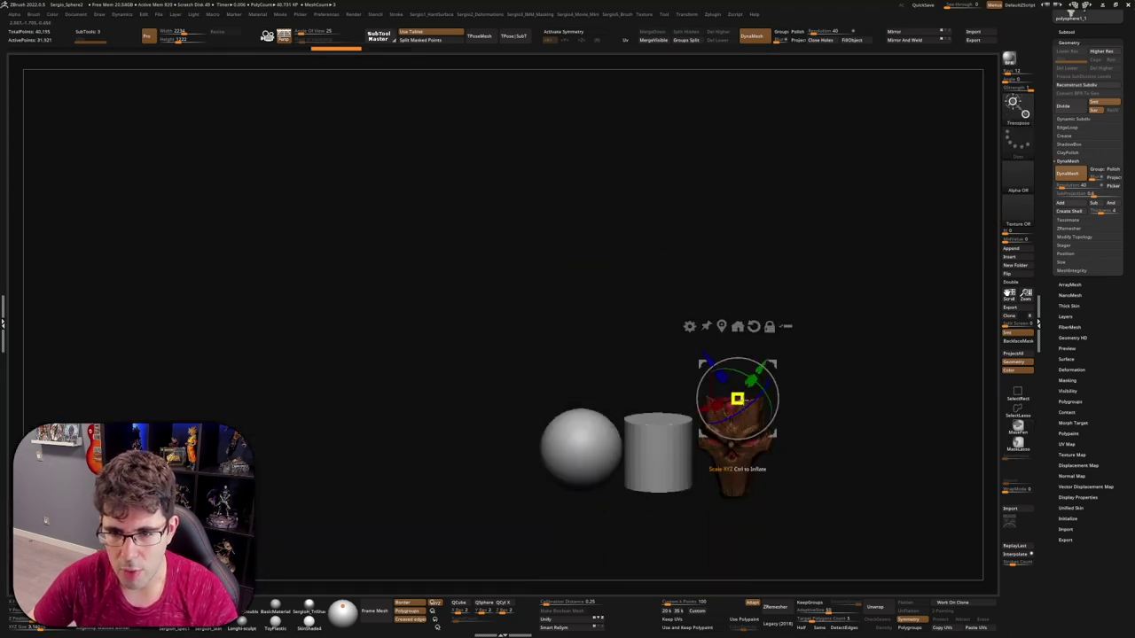
{"action": "mouse_move", "coordinate": [737, 399]}
{"action": "left_mouse_down", "text": "alt"}
{"action": "mouse_move", "coordinate": [887, 266]}
{"action": "mouse_move", "coordinate": [798, 439]}
{"action": "mouse_move", "coordinate": [758, 241]}
{"action": "mouse_move", "coordinate": [266, 355]}
{"action": "mouse_move", "coordinate": [776, 396]}
{"action": "left_mouse_up", "text": "alt"}
{"action": "key", "text": "q"}
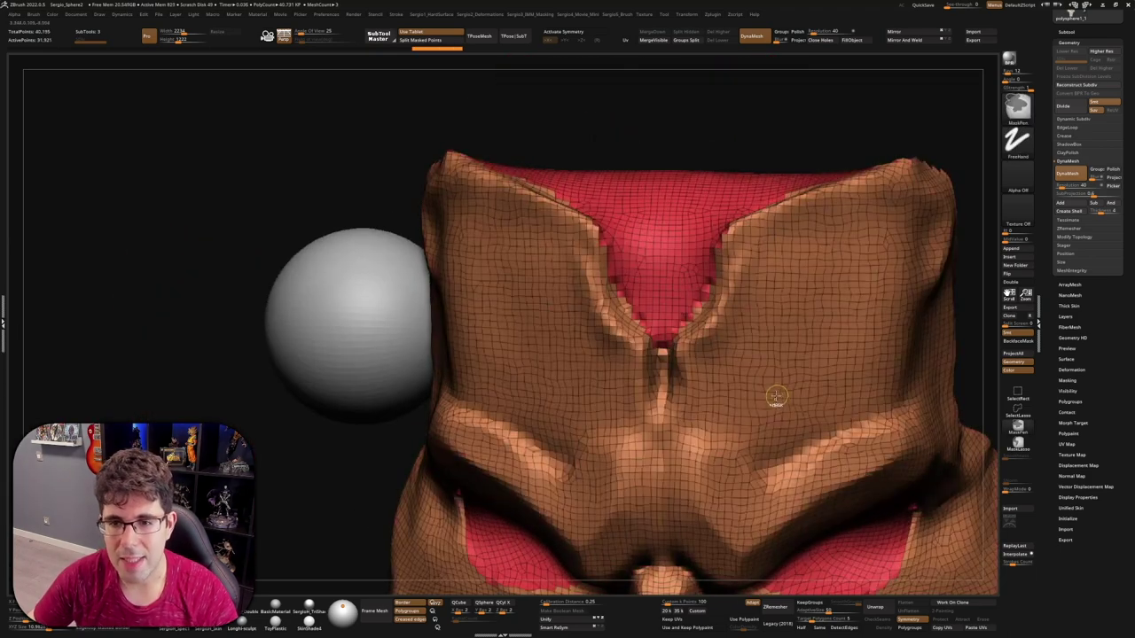
{"action": "key", "text": "f"}
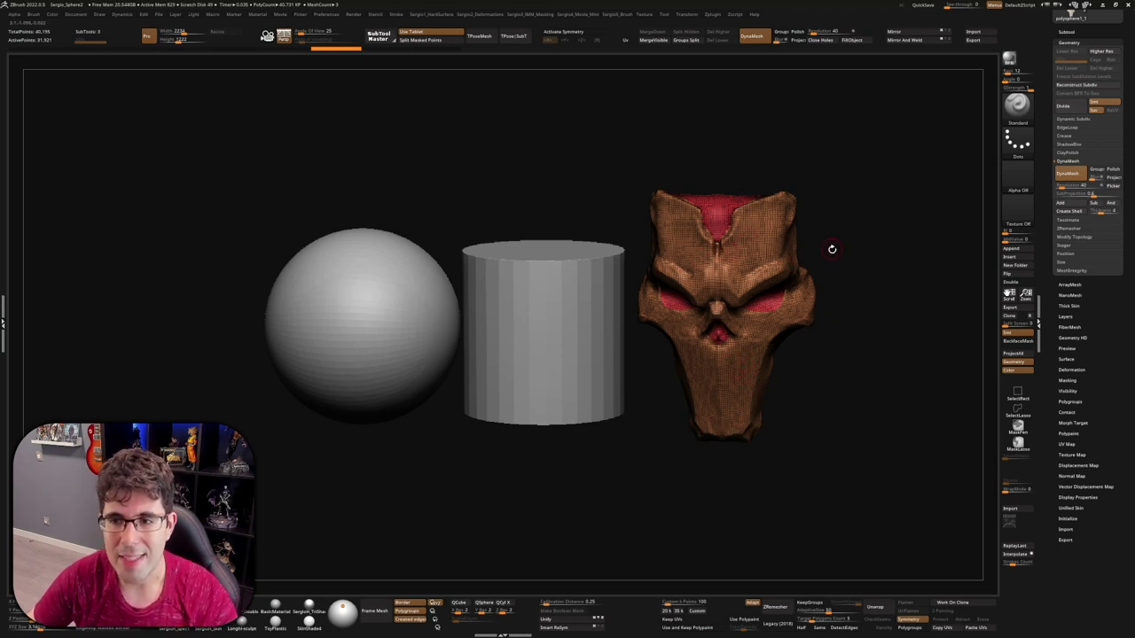
{"action": "left_click_drag", "start_coordinate": [1088, 184], "coordinate": [1119, 186]}
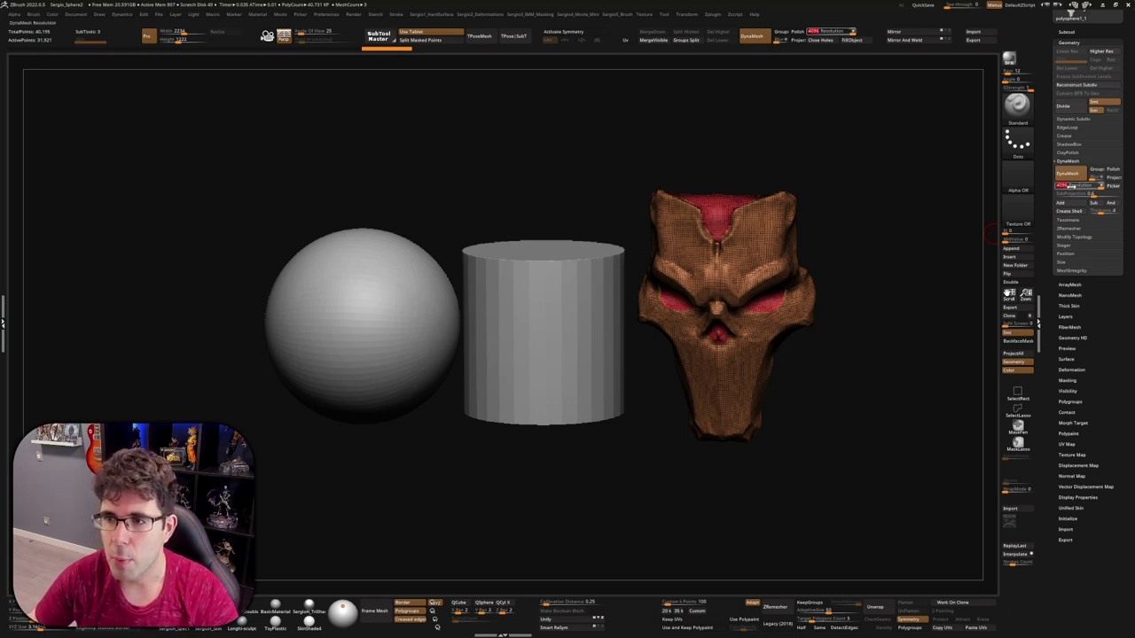
- Test a resolution-72 remesh of the mask, undo it, and hide the polypaint colours
{"action": "left_click_drag", "start_coordinate": [1072, 185], "coordinate": [1061, 186]}
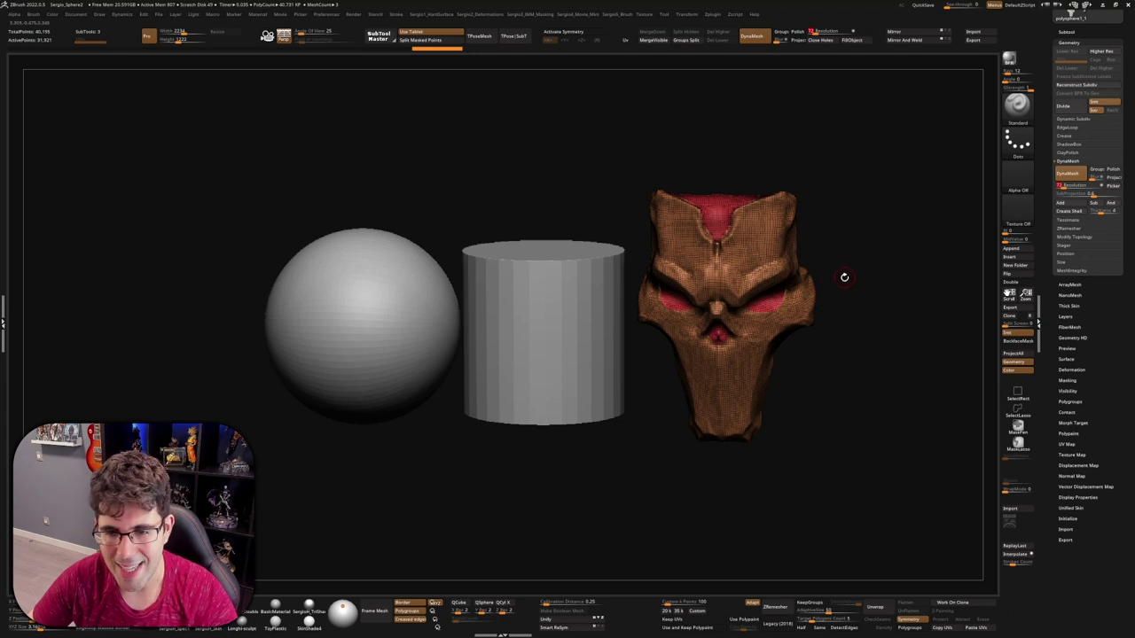
{"action": "mouse_move", "coordinate": [843, 275]}
{"action": "left_mouse_down", "text": "ctrl"}
{"action": "mouse_move", "coordinate": [866, 254]}
{"action": "mouse_move", "coordinate": [784, 291]}
{"action": "left_mouse_up", "text": "ctrl"}
{"action": "key", "text": "ctrl+z"}
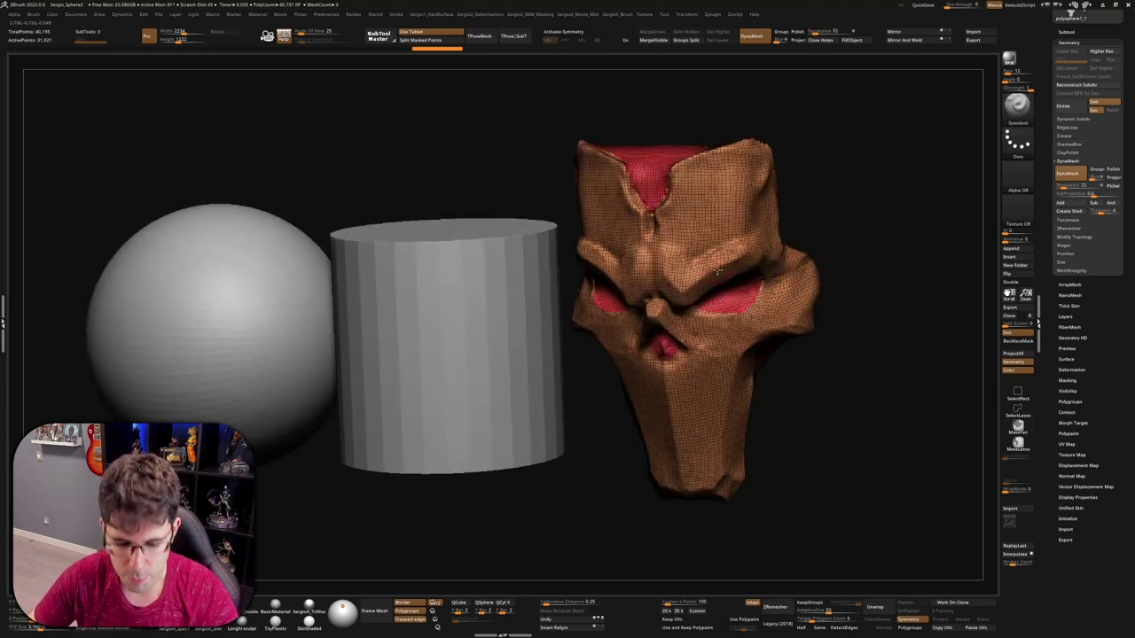
{"action": "right_click_drag", "start_coordinate": [716, 271], "coordinate": [714, 266], "text": "shift"}
{"action": "key", "text": "ctrl+shift+z"}
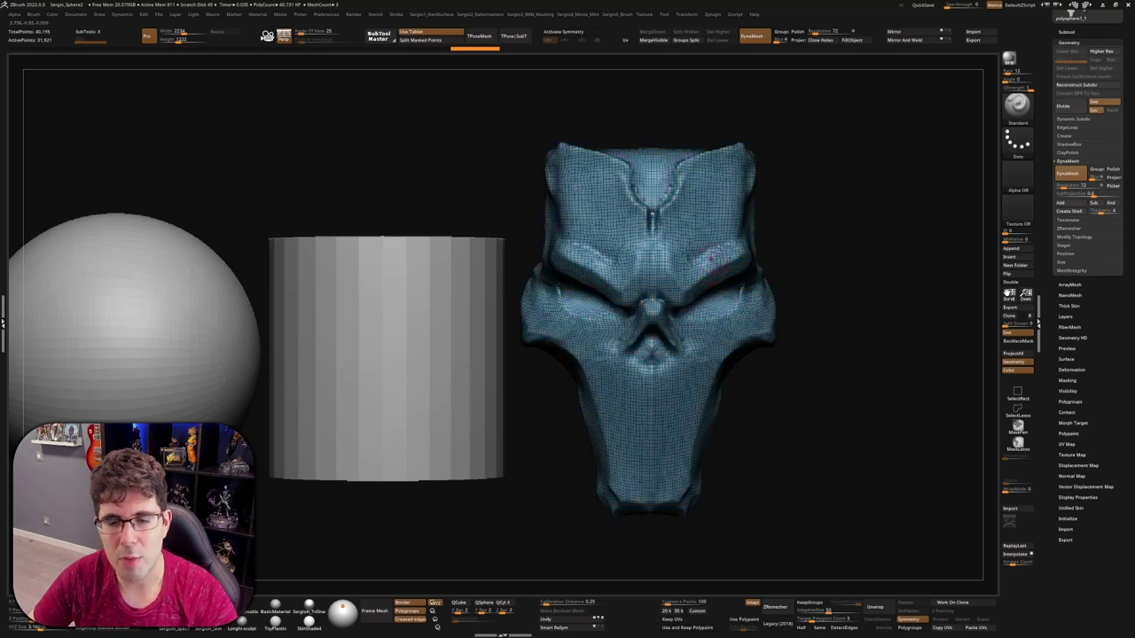
- Lasso-mask the brow and forehead at the top of the skull, then face it frontally
{"action": "scroll", "coordinate": [714, 271], "scroll_direction": "up", "scroll_amount": 2}
{"action": "mouse_move", "coordinate": [727, 257]}
{"action": "right_mouse_down", "text": "alt"}
{"action": "mouse_move", "coordinate": [741, 316]}
{"action": "mouse_move", "coordinate": [894, 328]}
{"action": "right_mouse_up", "text": "alt"}
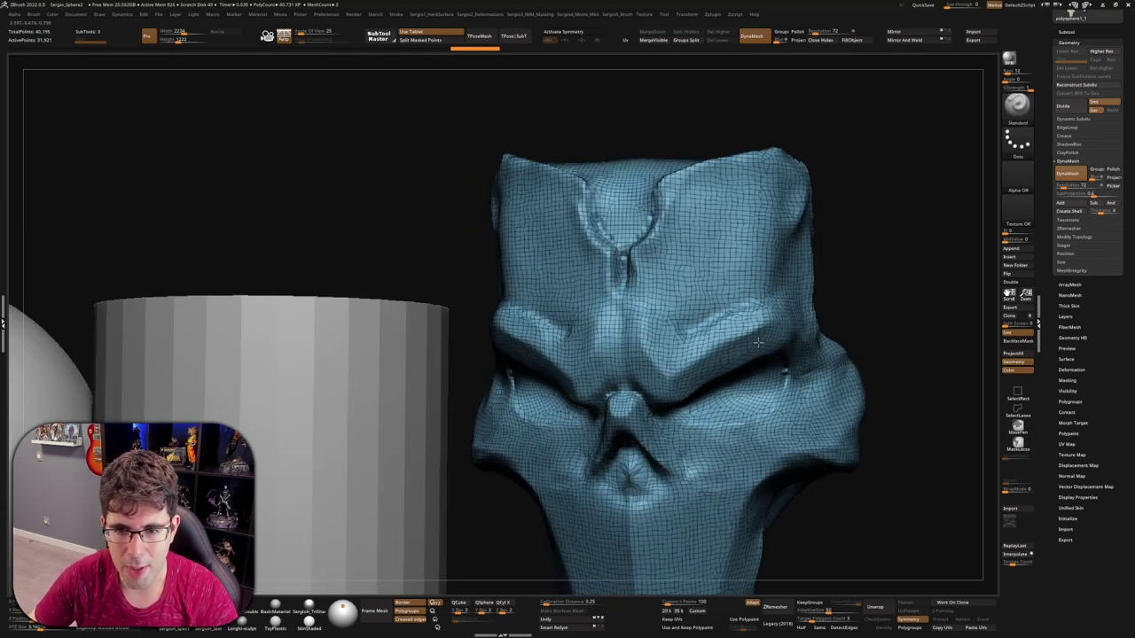
{"action": "key", "text": "ctrl"}
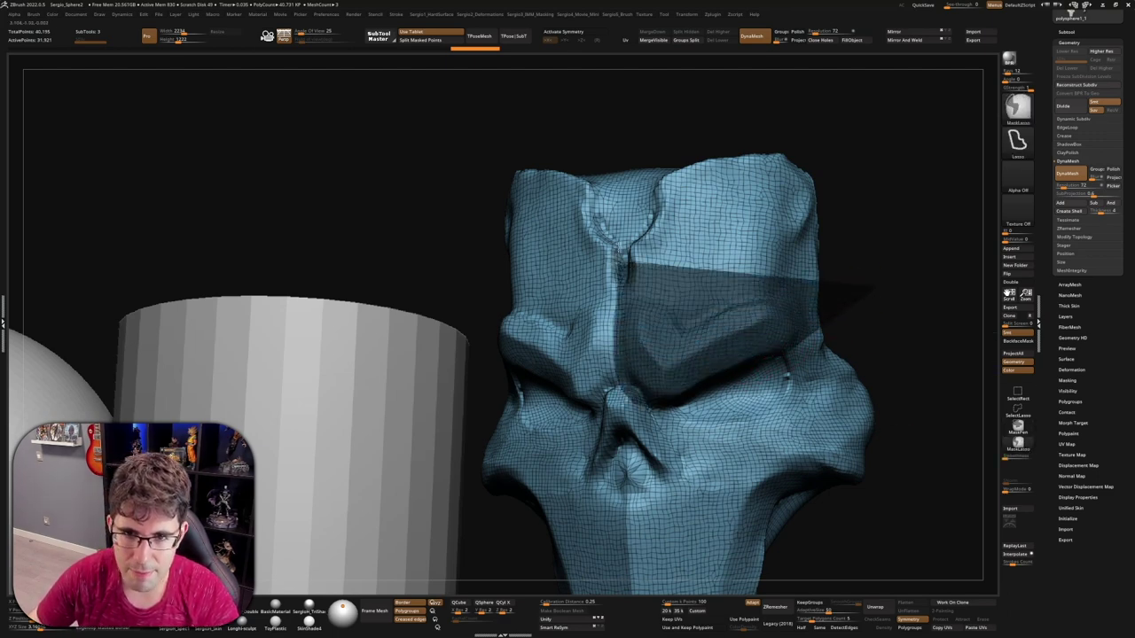
{"action": "left_click_drag", "start_coordinate": [654, 408], "coordinate": [793, 292], "text": "ctrl"}
{"action": "right_click_drag", "start_coordinate": [793, 291], "coordinate": [666, 376], "text": "shift"}
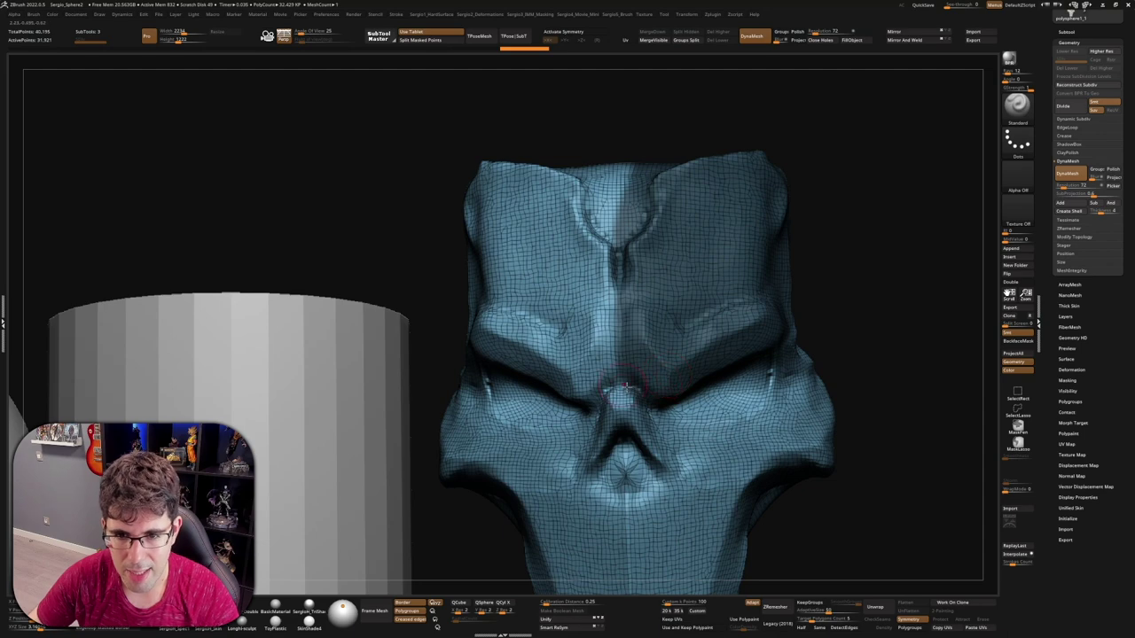
{"action": "mouse_move", "coordinate": [843, 294]}
{"action": "left_mouse_down", "text": "ctrl"}
{"action": "mouse_move", "coordinate": [631, 386]}
{"action": "mouse_move", "coordinate": [912, 304]}
{"action": "mouse_move", "coordinate": [669, 373]}
{"action": "left_mouse_up", "text": "ctrl"}
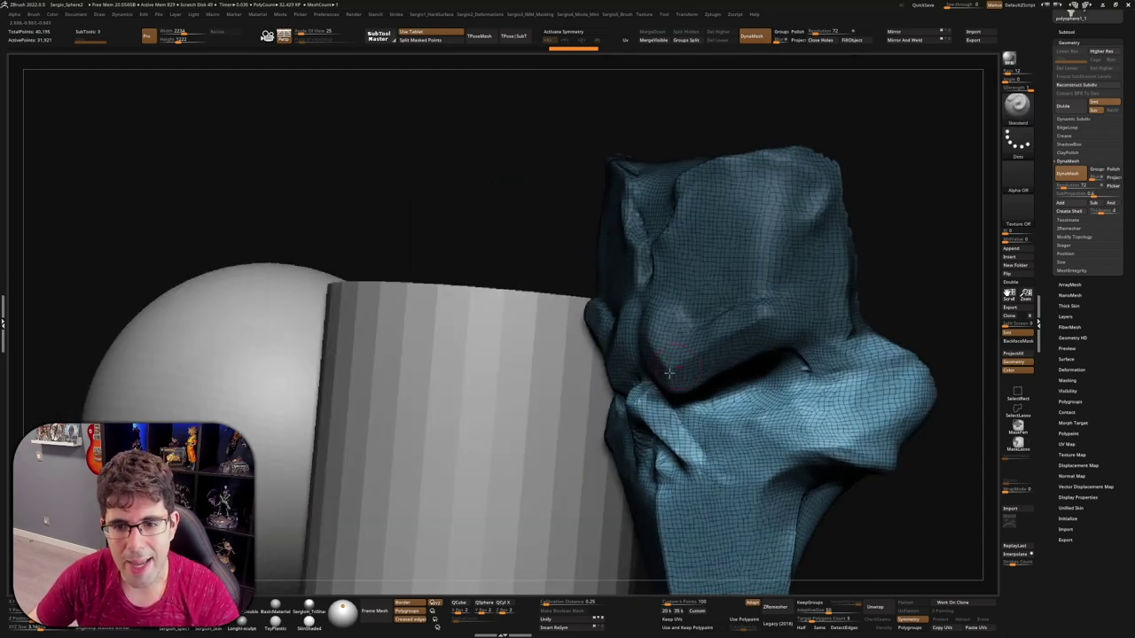
{"action": "right_click_drag", "start_coordinate": [687, 428], "coordinate": [683, 338], "text": "shift"}
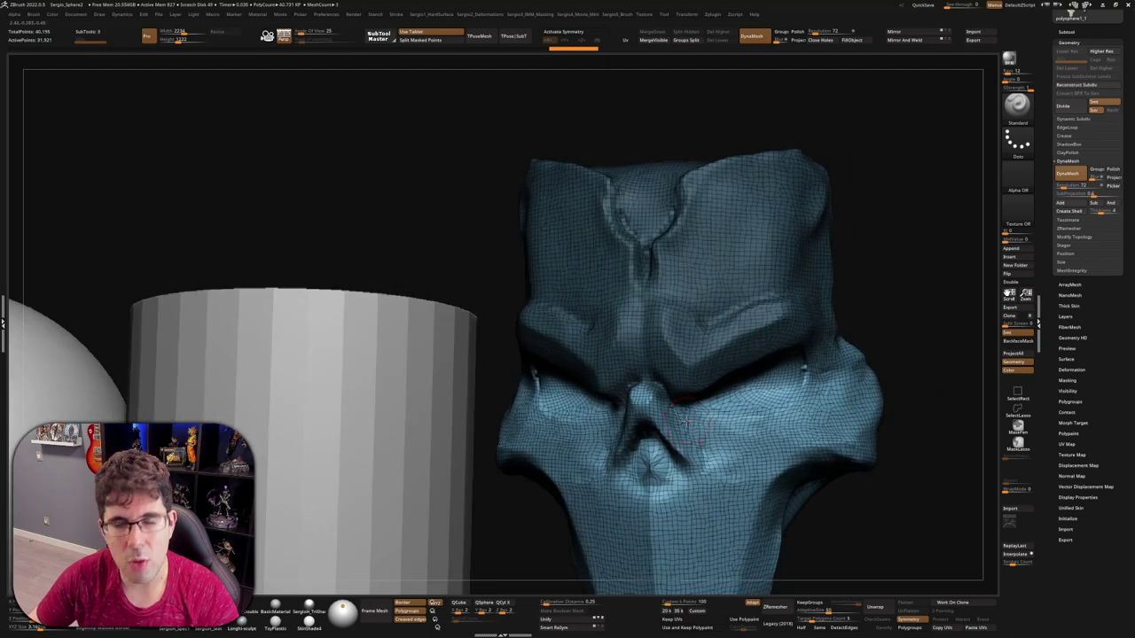
- Turn the masked top into its own polygroup and re-DynaMesh the skull
{"action": "key", "text": "ctrl+w"}
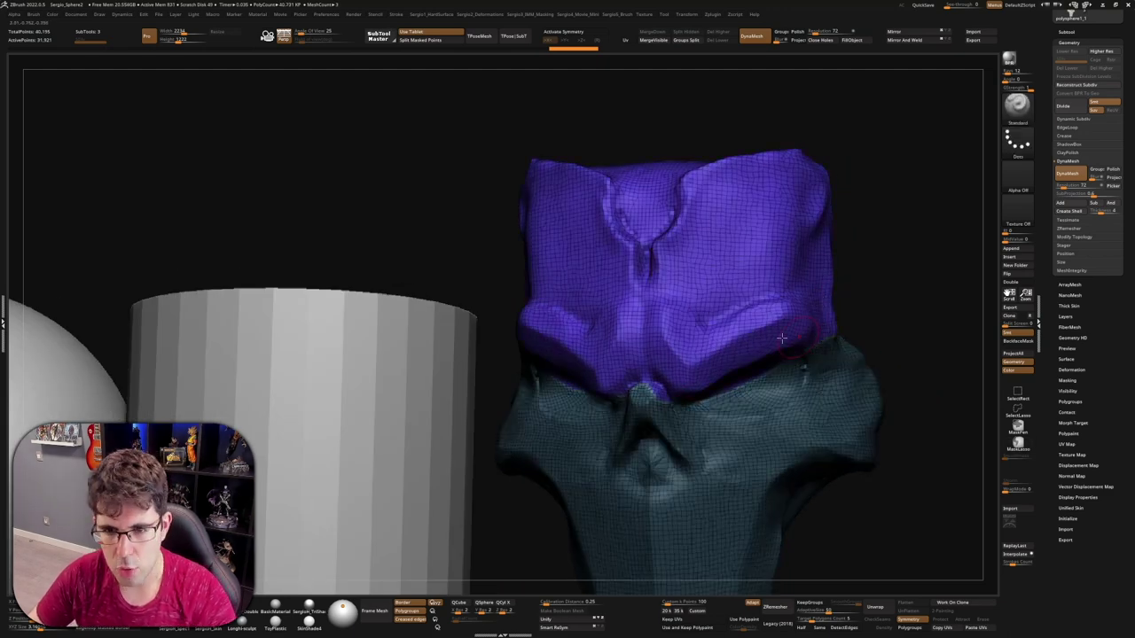
{"action": "left_click", "coordinate": [869, 232], "text": "ctrl"}
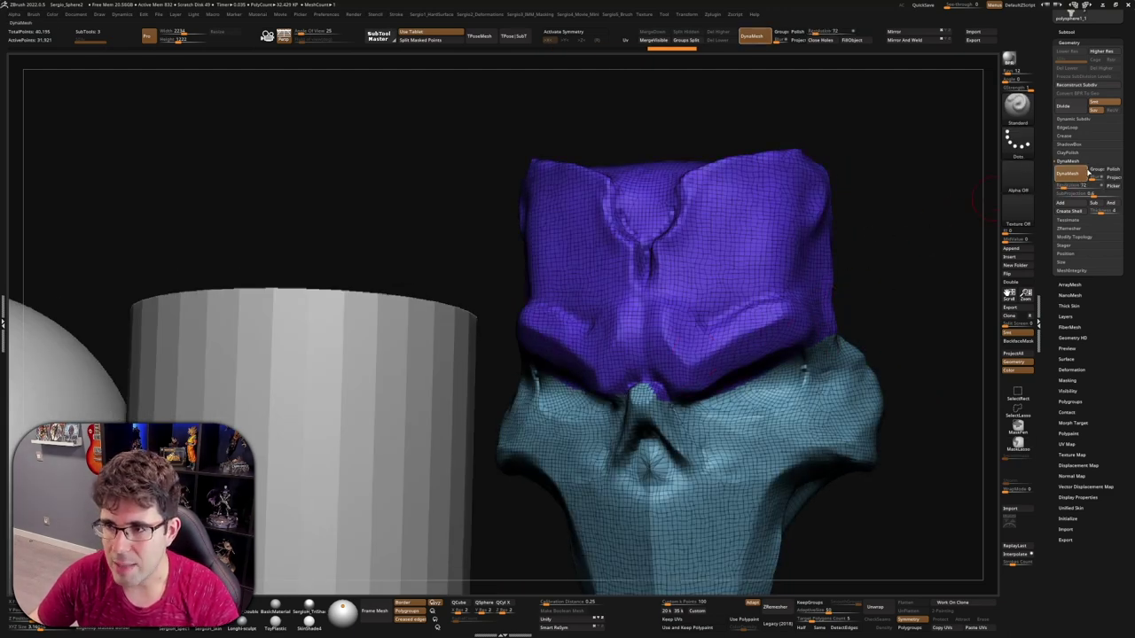
{"action": "left_click_drag", "start_coordinate": [864, 238], "coordinate": [874, 257], "text": "ctrl"}
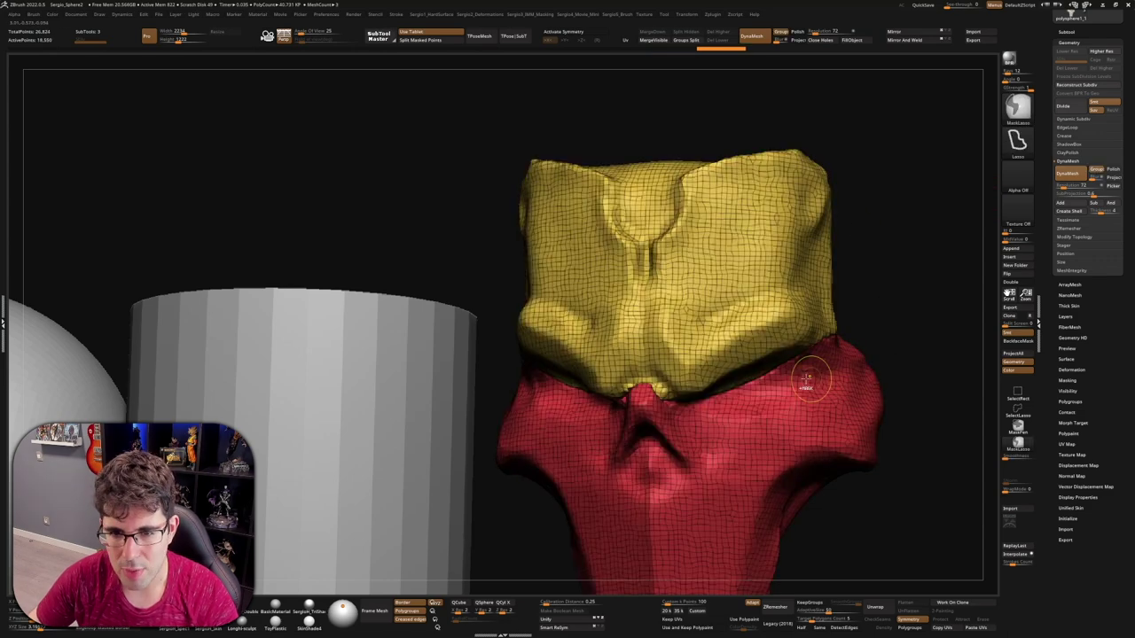
{"action": "mouse_move", "coordinate": [478, 425]}
{"action": "left_mouse_down"}
{"action": "mouse_move", "coordinate": [871, 321]}
{"action": "mouse_move", "coordinate": [776, 361]}
{"action": "mouse_move", "coordinate": [721, 461]}
{"action": "left_mouse_up"}
{"action": "right_click_drag", "start_coordinate": [721, 461], "coordinate": [709, 393], "text": "ctrl"}
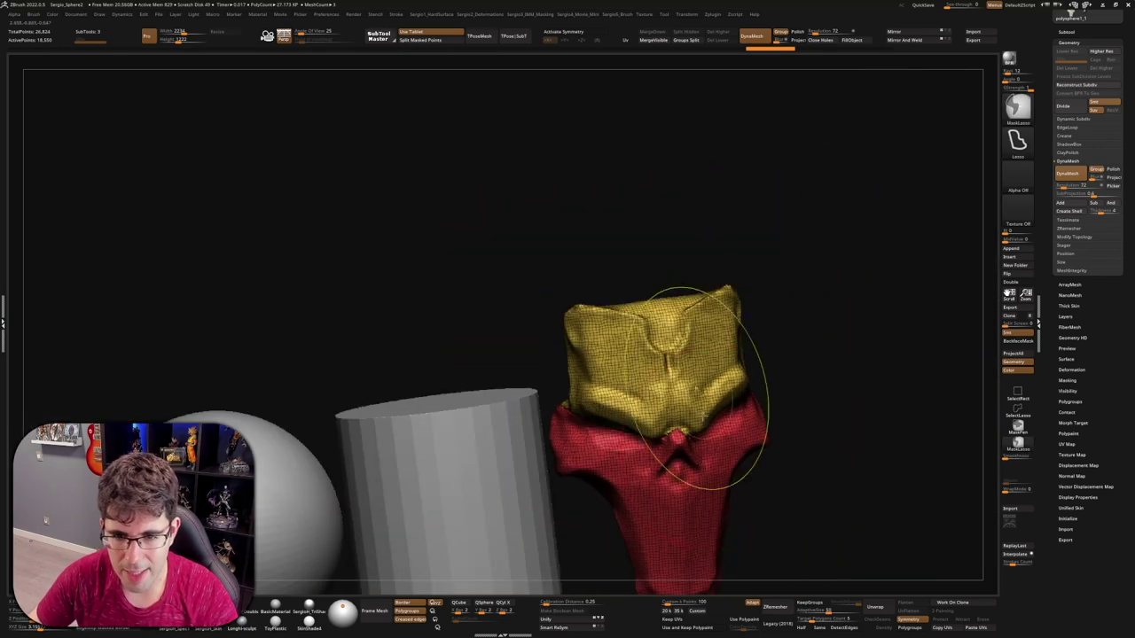
- Toggle Polyframe to inspect the purple upper and teal lower polygroups
{"action": "key", "text": "shift+f"}
{"action": "right_click_drag", "start_coordinate": [608, 450], "coordinate": [732, 510], "text": "ctrl"}
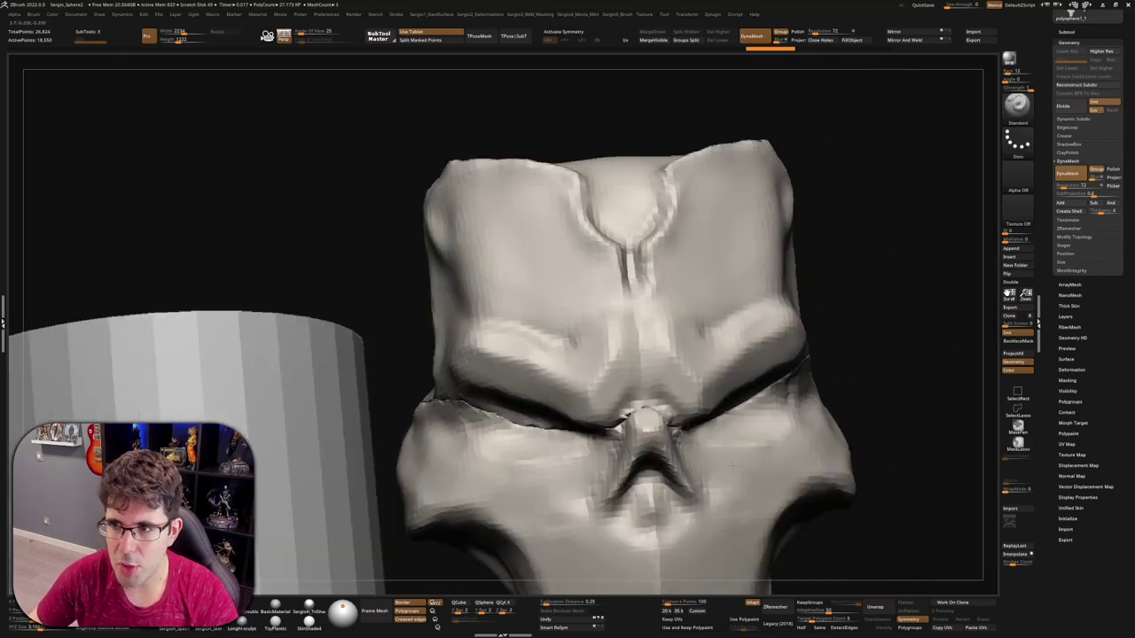
{"action": "left_click_drag", "start_coordinate": [733, 510], "coordinate": [725, 426]}
{"action": "key", "text": "shift+f"}
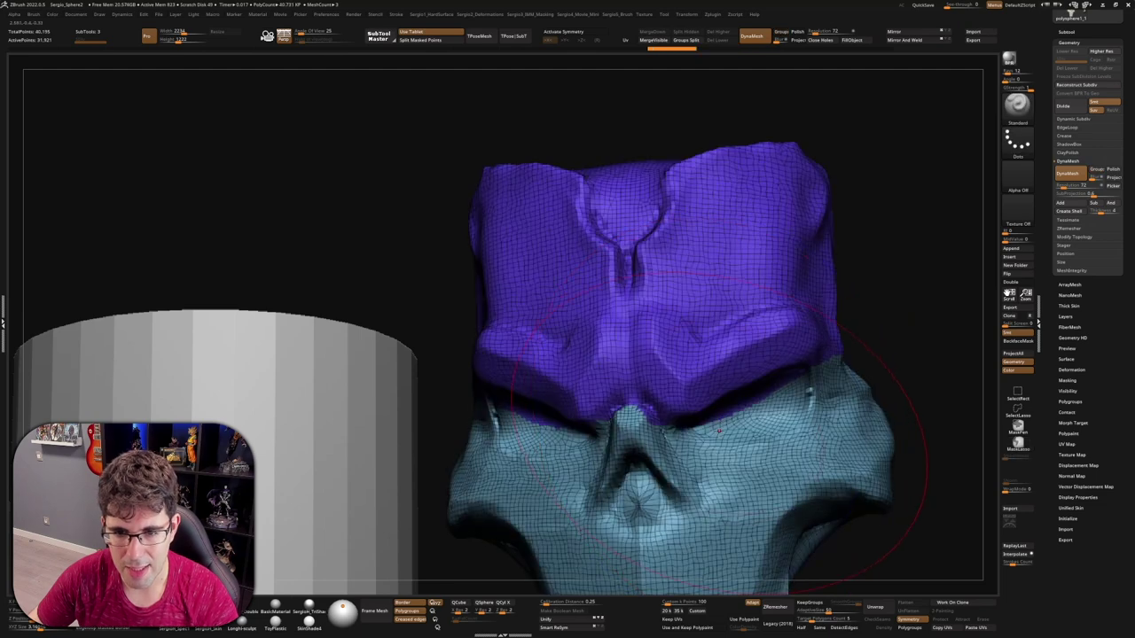
{"action": "mouse_move", "coordinate": [765, 377]}
{"action": "right_mouse_down", "text": "ctrl"}
{"action": "mouse_move", "coordinate": [741, 390]}
{"action": "mouse_move", "coordinate": [758, 390]}
{"action": "right_mouse_up", "text": "ctrl"}
- Enable DynaMesh Polish and view the skull close up as grey clay without Polyframe
{"action": "left_click", "coordinate": [1112, 170]}
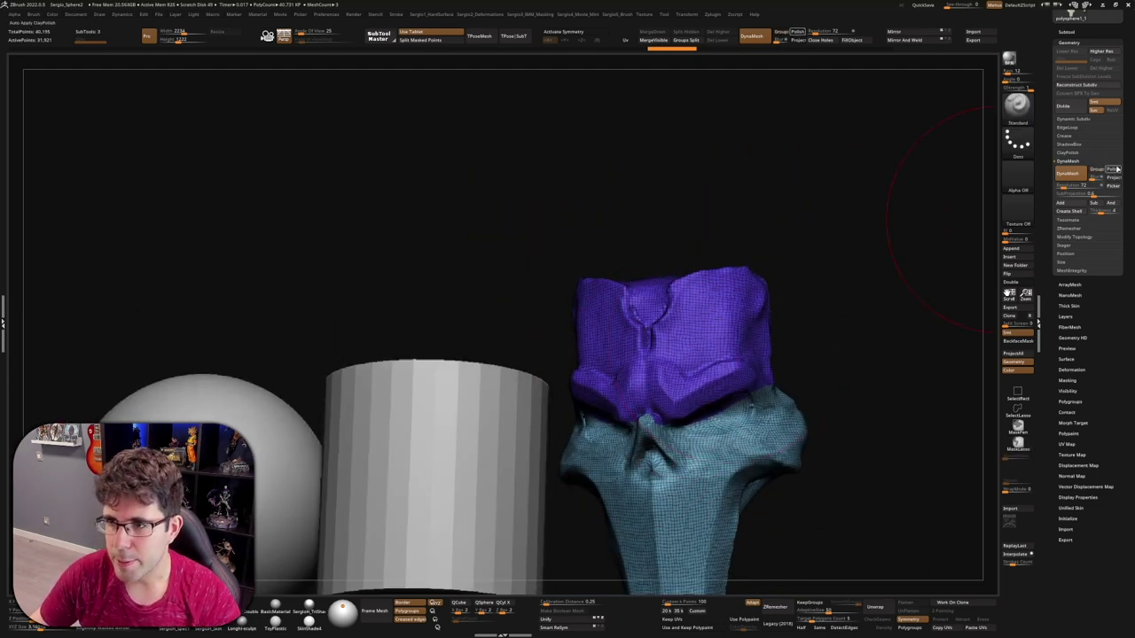
{"action": "key", "text": "shift+f"}
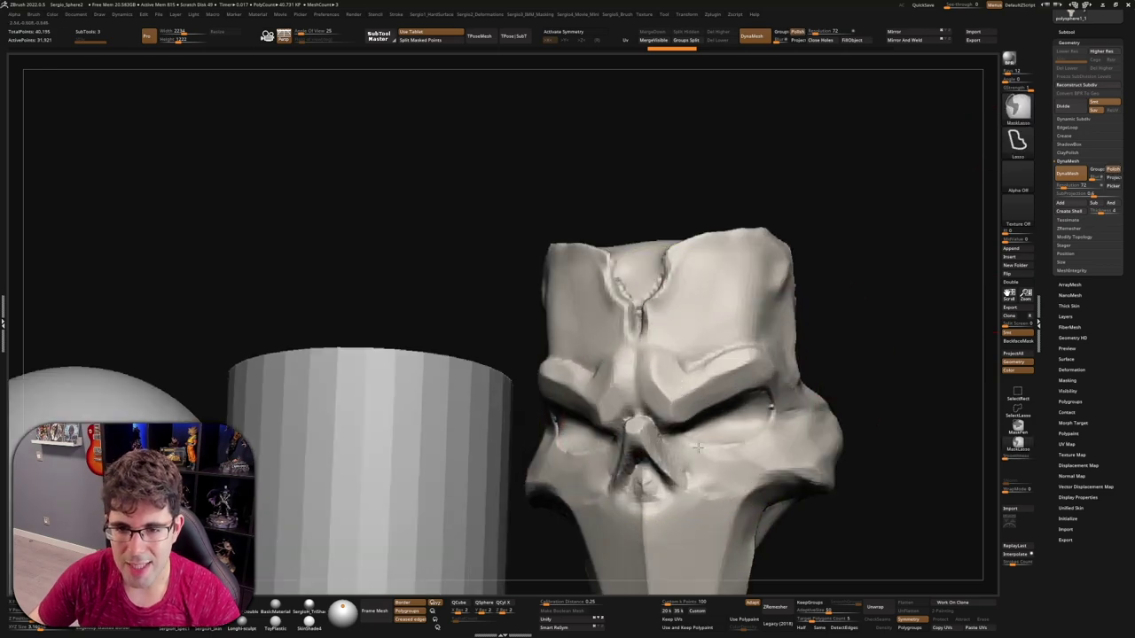
{"action": "mouse_move", "coordinate": [677, 410]}
{"action": "right_mouse_down", "text": "ctrl"}
{"action": "mouse_move", "coordinate": [696, 415]}
{"action": "mouse_move", "coordinate": [682, 373]}
{"action": "mouse_move", "coordinate": [736, 301]}
{"action": "right_mouse_up", "text": "ctrl"}
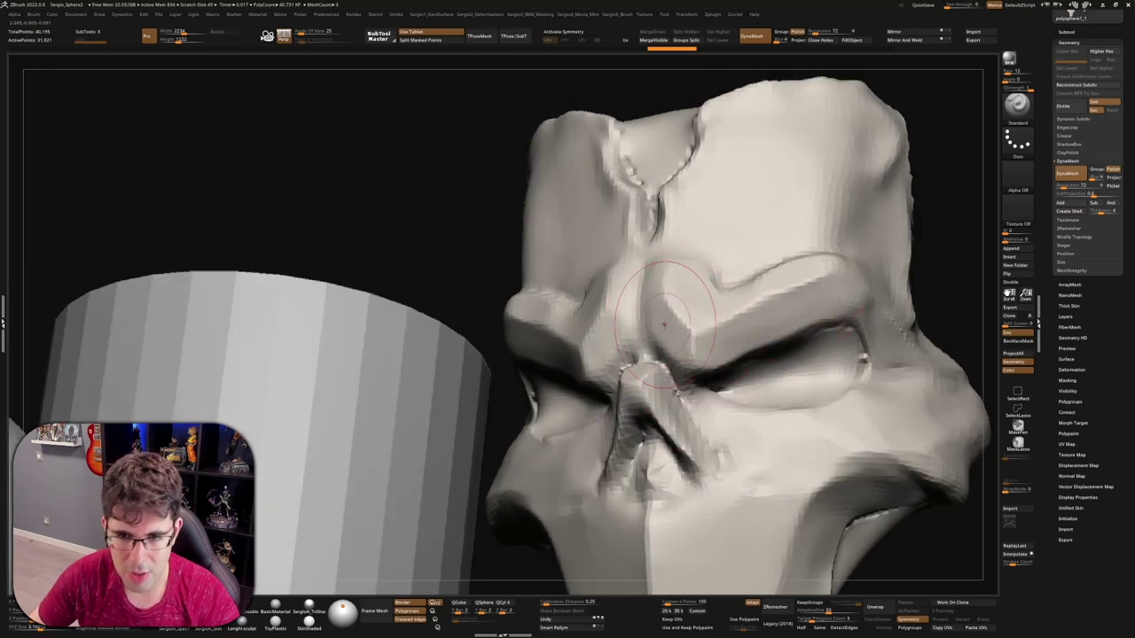
- Remesh the skull, compare it with the copy, and remesh with Project enabled
{"action": "left_click", "coordinate": [936, 242], "text": "ctrl"}
{"action": "mouse_move", "coordinate": [936, 242]}
{"action": "left_mouse_down"}
{"action": "mouse_move", "coordinate": [721, 379]}
{"action": "mouse_move", "coordinate": [601, 337]}
{"action": "mouse_move", "coordinate": [818, 346]}
{"action": "mouse_move", "coordinate": [879, 368]}
{"action": "left_mouse_up"}
{"action": "left_click", "coordinate": [879, 368], "text": "ctrl"}
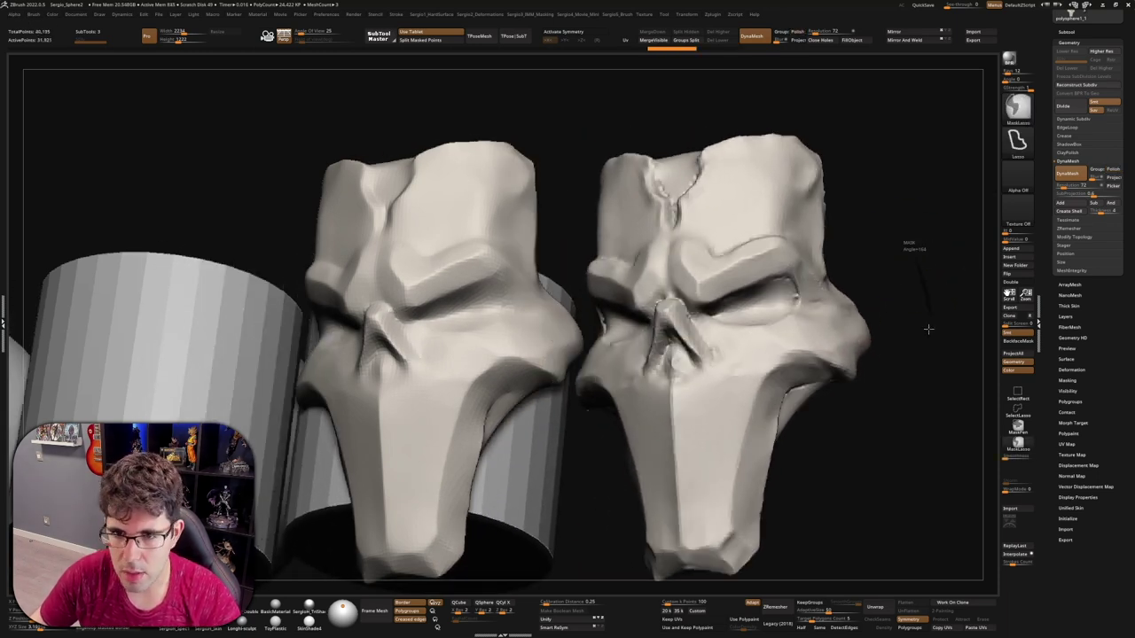
{"action": "key", "text": "ctrl+z"}
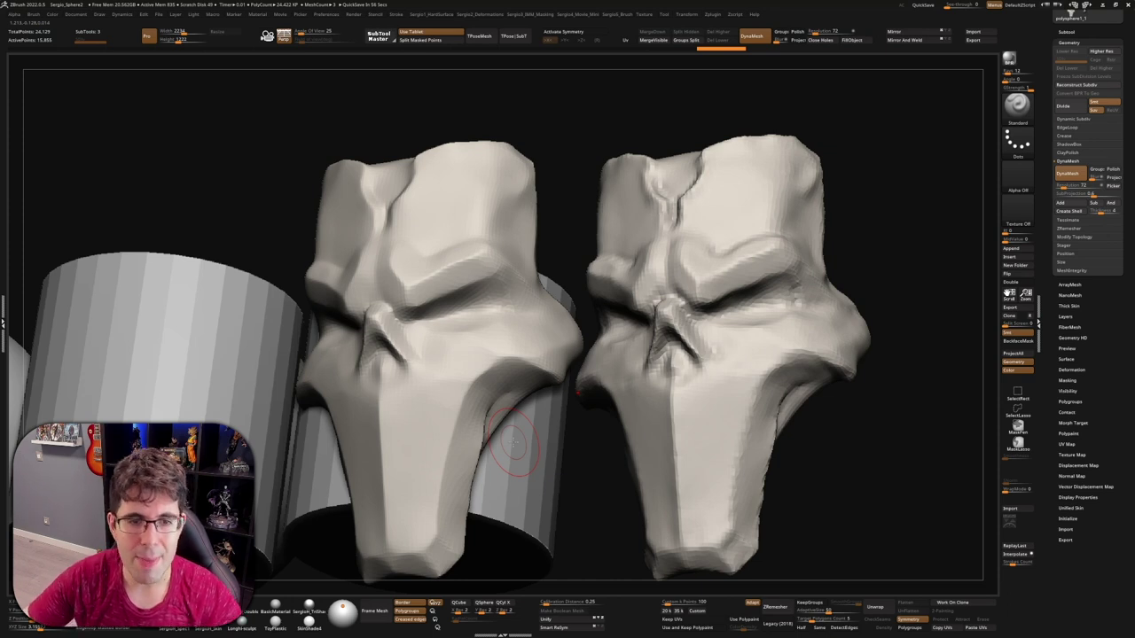
- Step back through the remesh history, toggling Polyframe to compare results
{"action": "key", "text": "ctrl+z"}
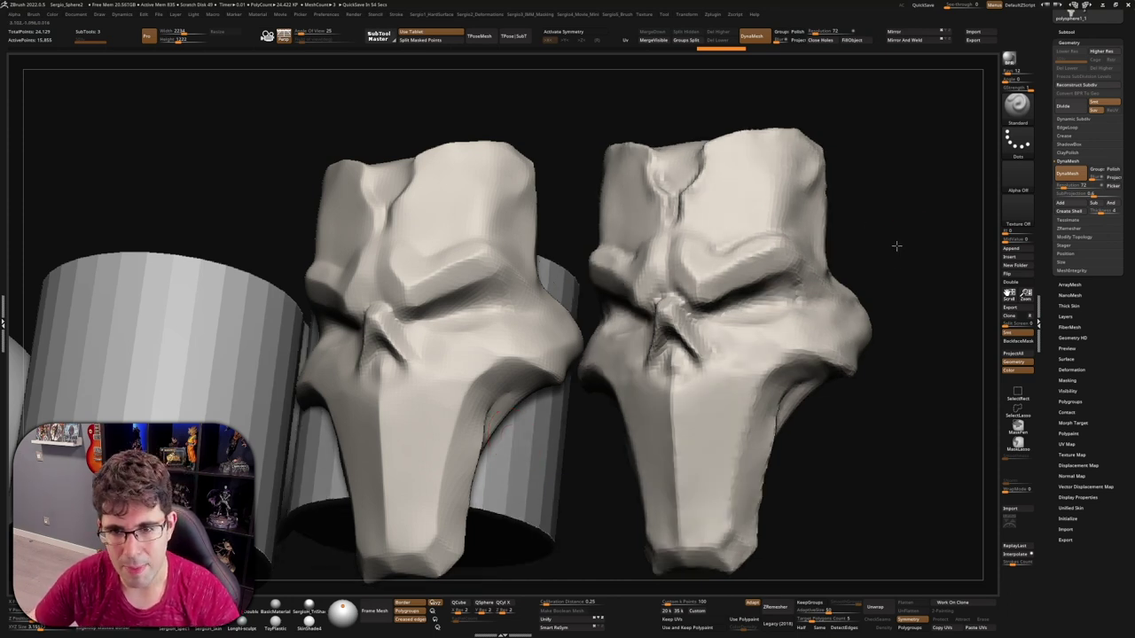
{"action": "key", "text": "ctrl+z"}
{"action": "key", "text": "ctrl+z"}
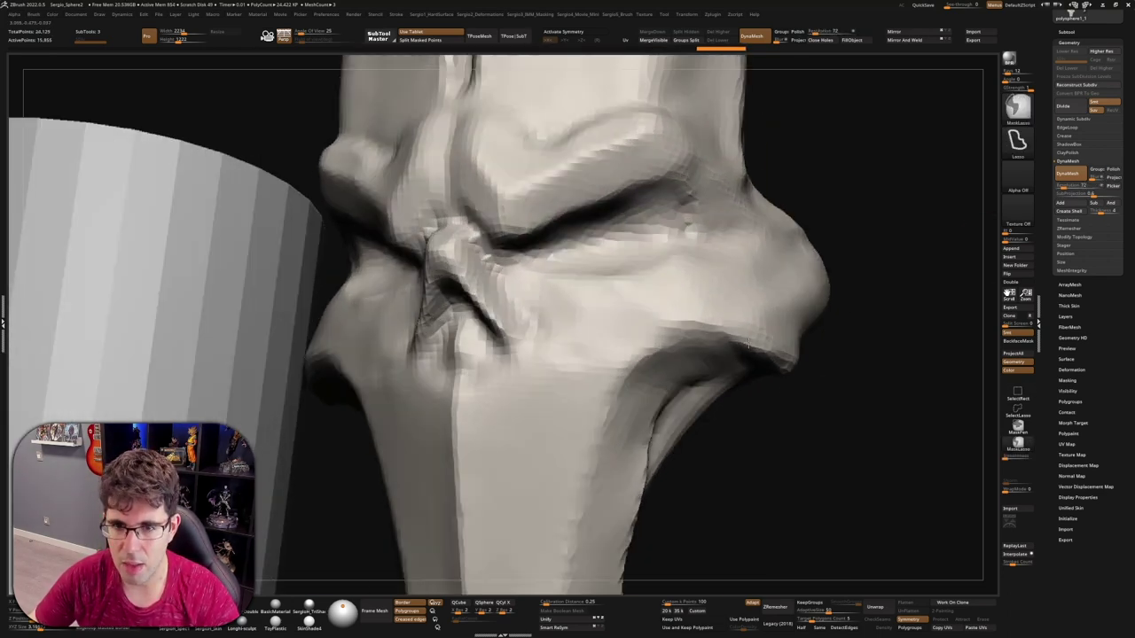
{"action": "key", "text": "shift+f"}
{"action": "key", "text": "ctrl+z"}
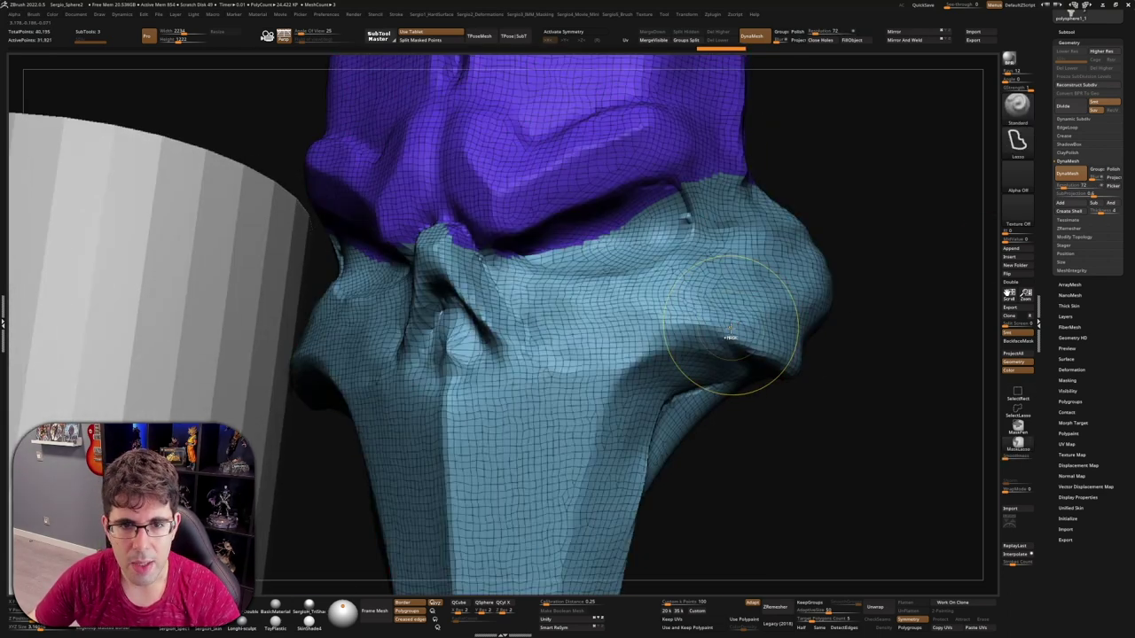
{"action": "key", "text": "f"}
{"action": "key", "text": "ctrl+z"}
{"action": "key", "text": "ctrl+z"}
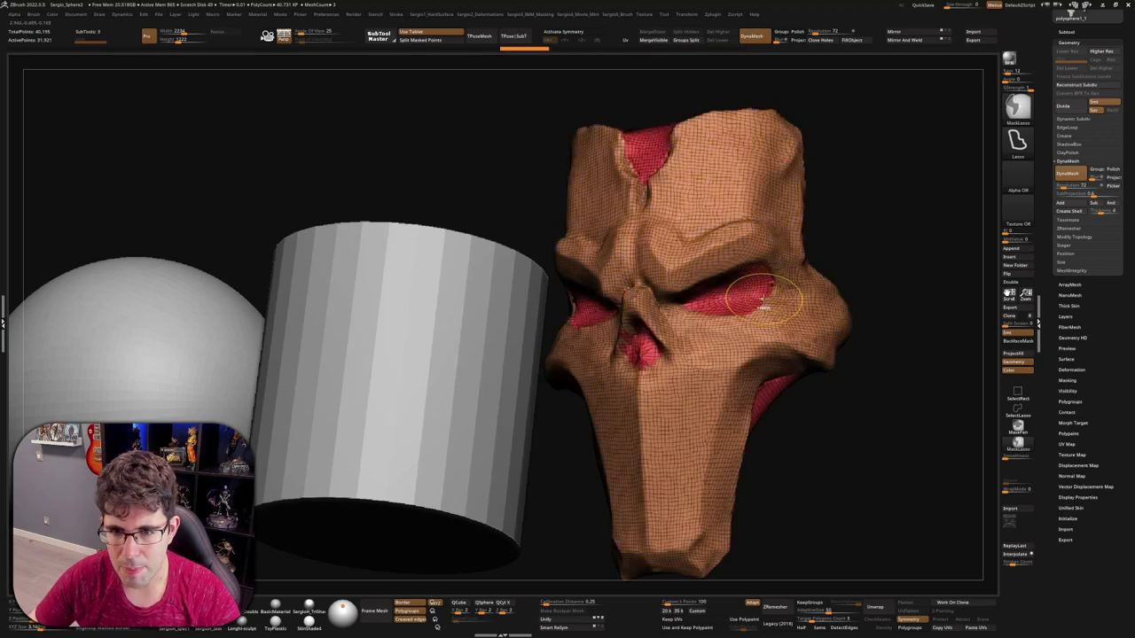
{"action": "scroll", "coordinate": [771, 311], "scroll_direction": "up", "scroll_amount": 2}
{"action": "scroll", "coordinate": [778, 317], "scroll_direction": "up", "scroll_amount": 2}
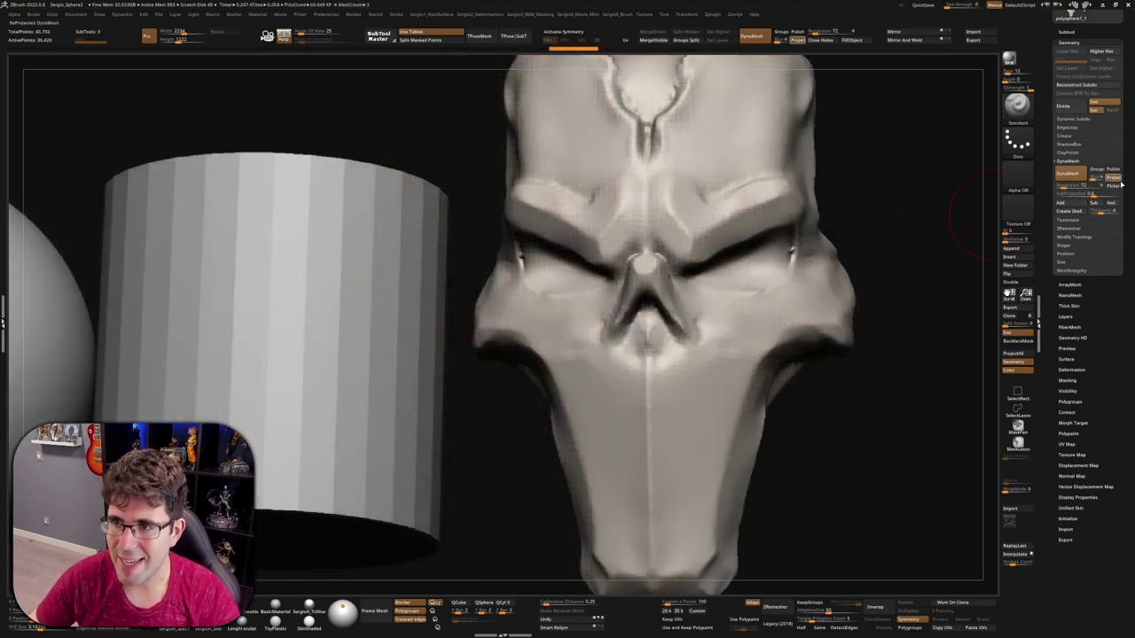
{"action": "left_click_drag", "start_coordinate": [900, 210], "coordinate": [912, 245]}
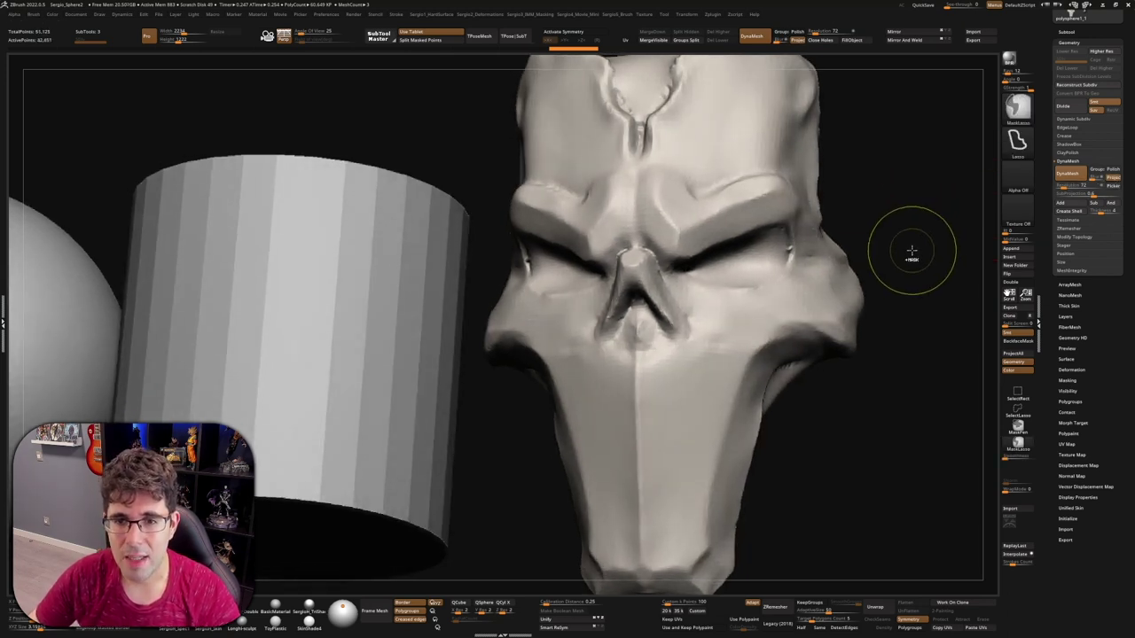
{"action": "left_click", "coordinate": [909, 248], "text": "ctrl+shift"}
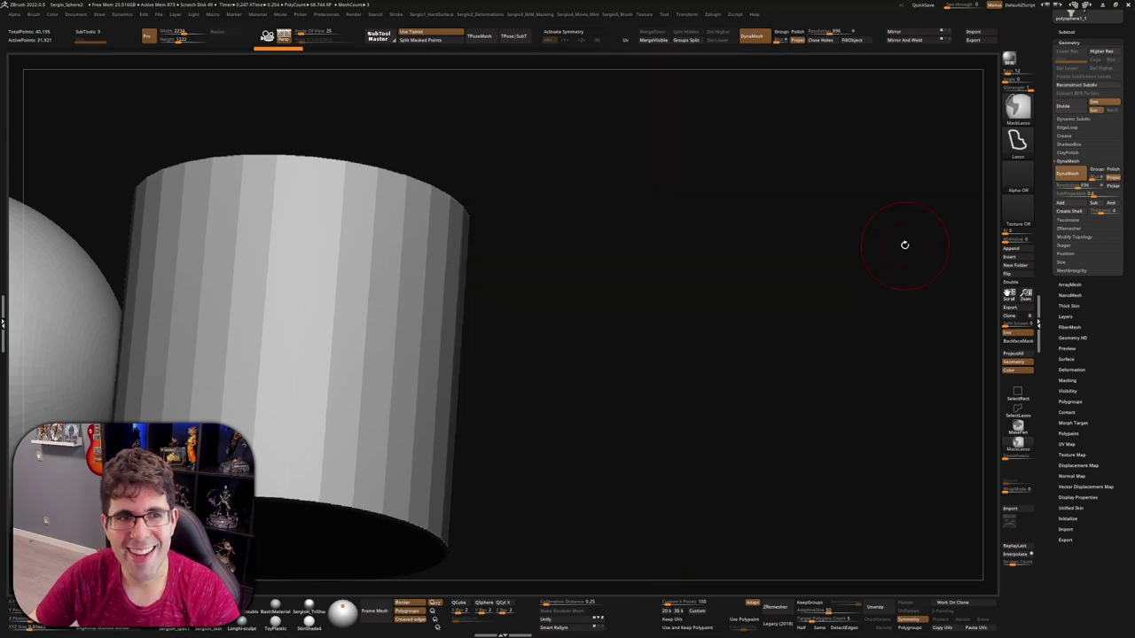
{"action": "left_click", "coordinate": [907, 248], "text": "ctrl+shift"}
{"action": "key", "text": "shift+f"}
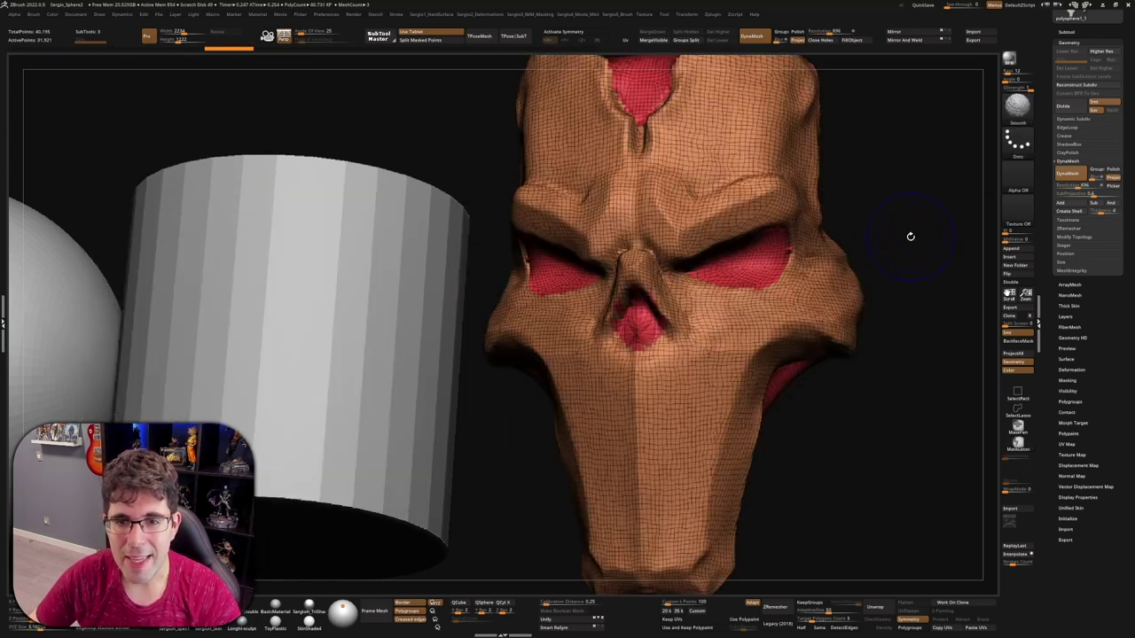
{"action": "left_click_drag", "start_coordinate": [927, 223], "coordinate": [990, 214]}
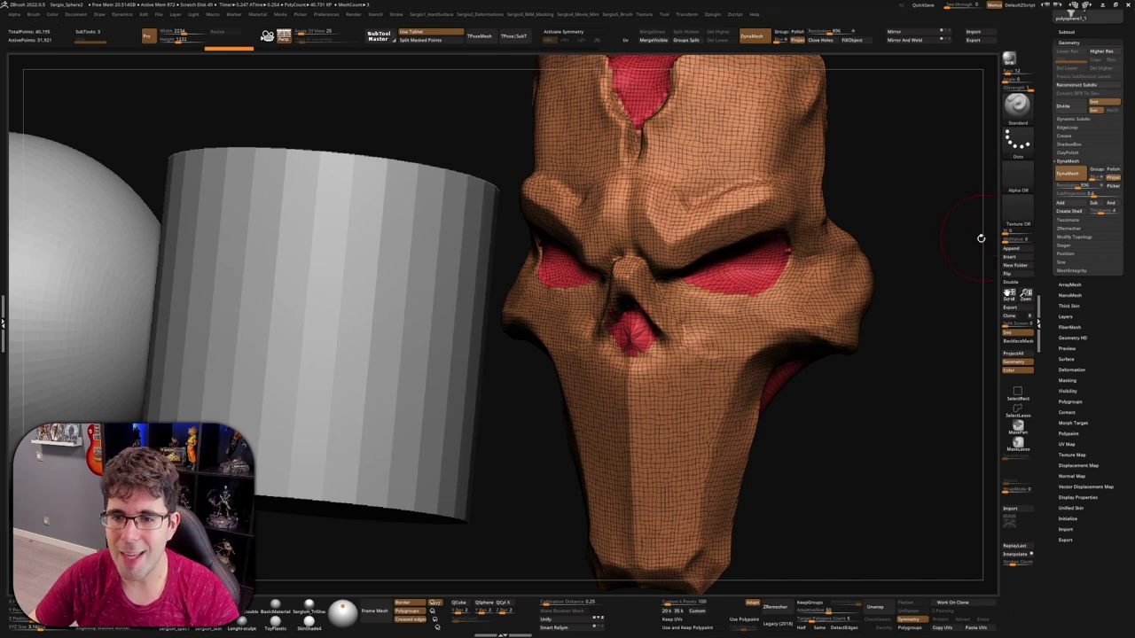
{"action": "left_click_drag", "start_coordinate": [933, 268], "coordinate": [935, 260]}
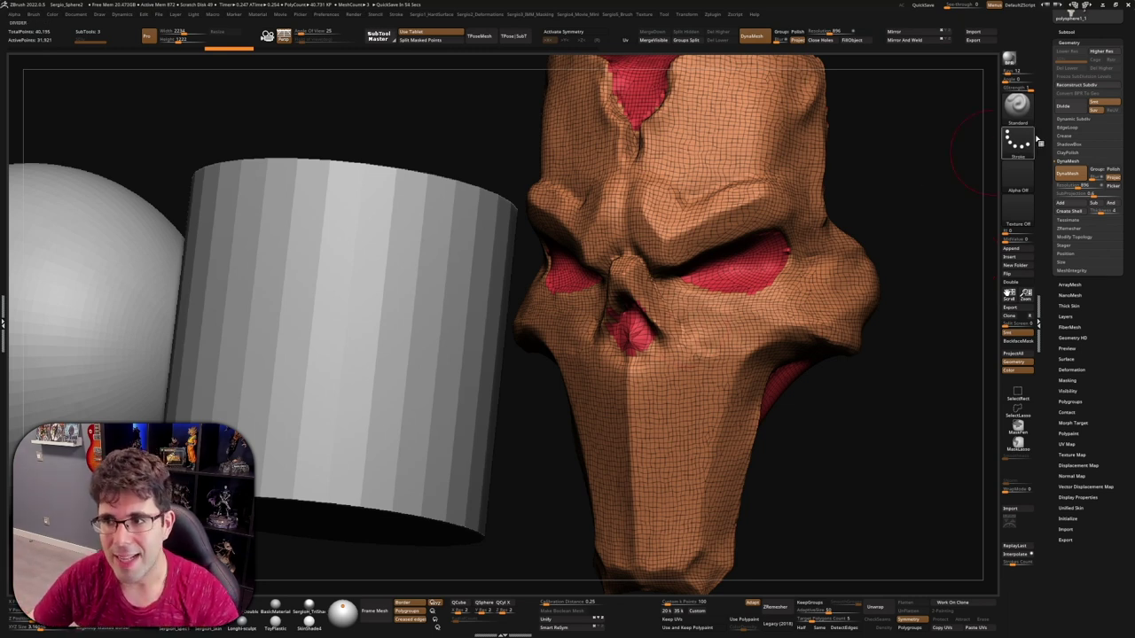
{"action": "left_click_drag", "start_coordinate": [899, 169], "coordinate": [822, 180]}
{"action": "key", "text": "shift+f"}
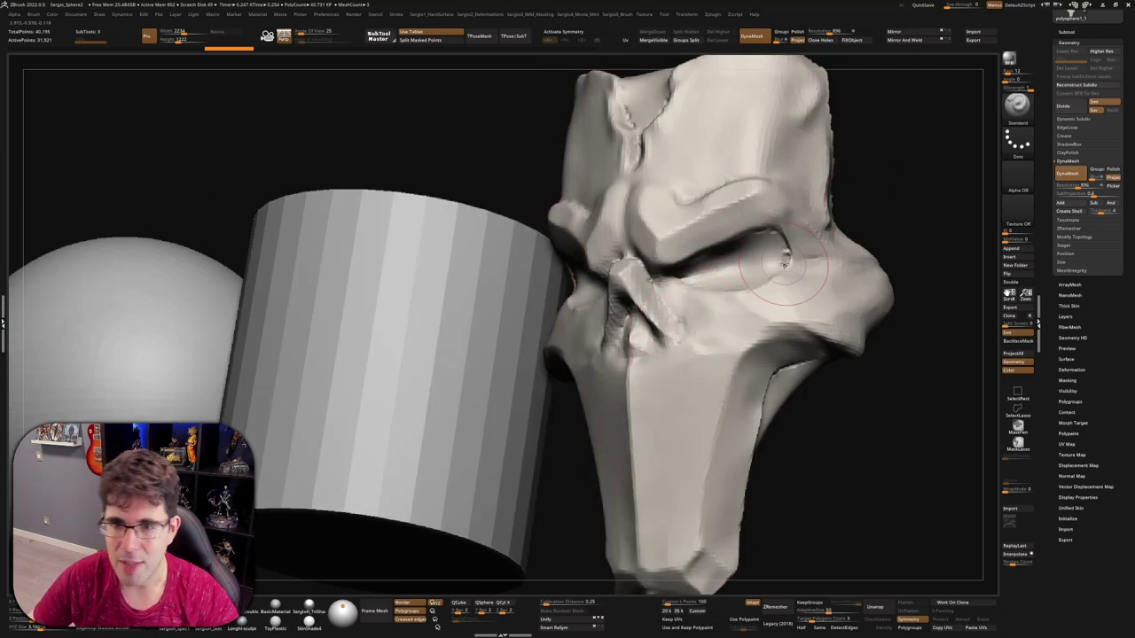
{"action": "left_click_drag", "start_coordinate": [674, 321], "coordinate": [618, 354]}
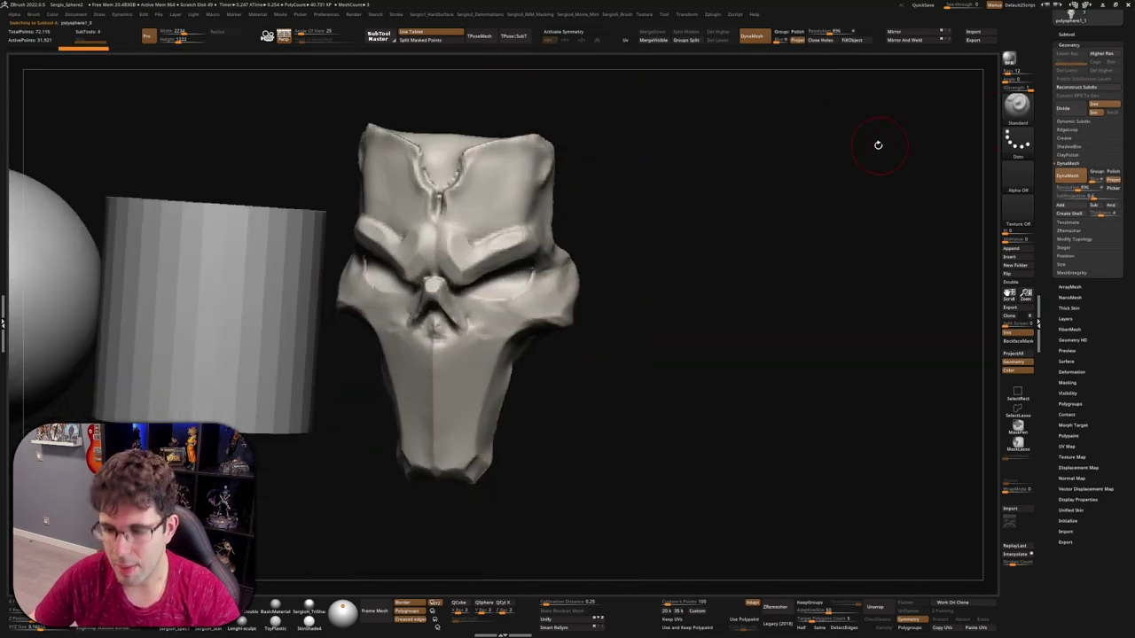
- Ctrl-drag the gizmo to pull out a duplicate skull to the right
{"action": "key", "text": "w"}
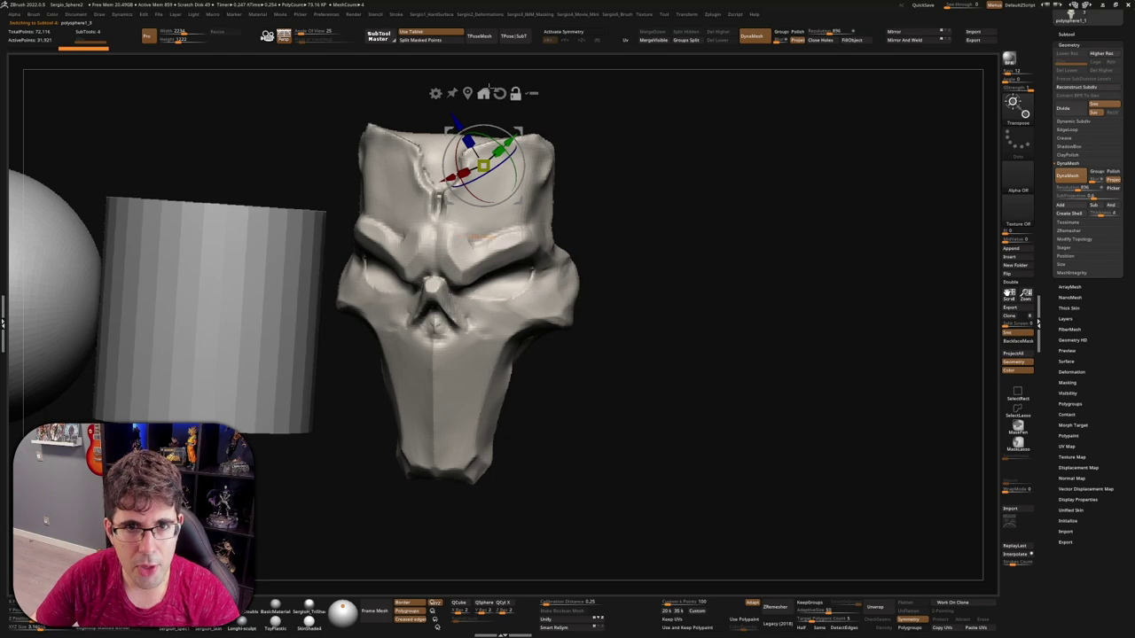
{"action": "left_click_drag", "start_coordinate": [483, 164], "coordinate": [727, 182], "text": "ctrl"}
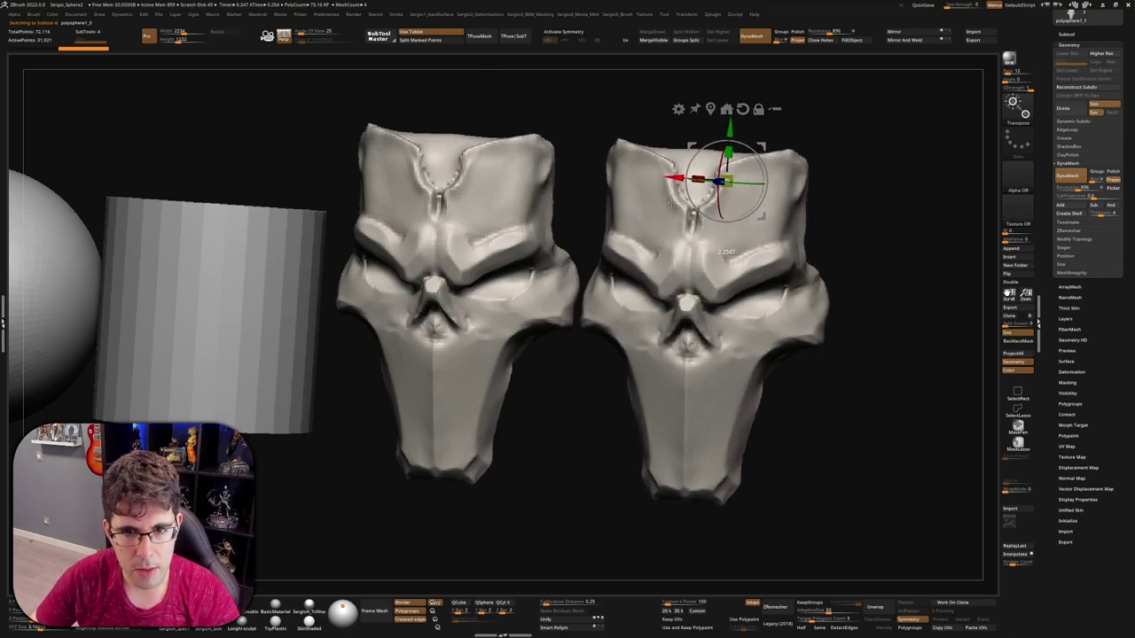
{"action": "key", "text": "q"}
{"action": "left_click_drag", "start_coordinate": [700, 243], "coordinate": [691, 310]}
- Show Polyframe and DynaMesh the copied skull at resolution 184
{"action": "key", "text": "shift+f"}
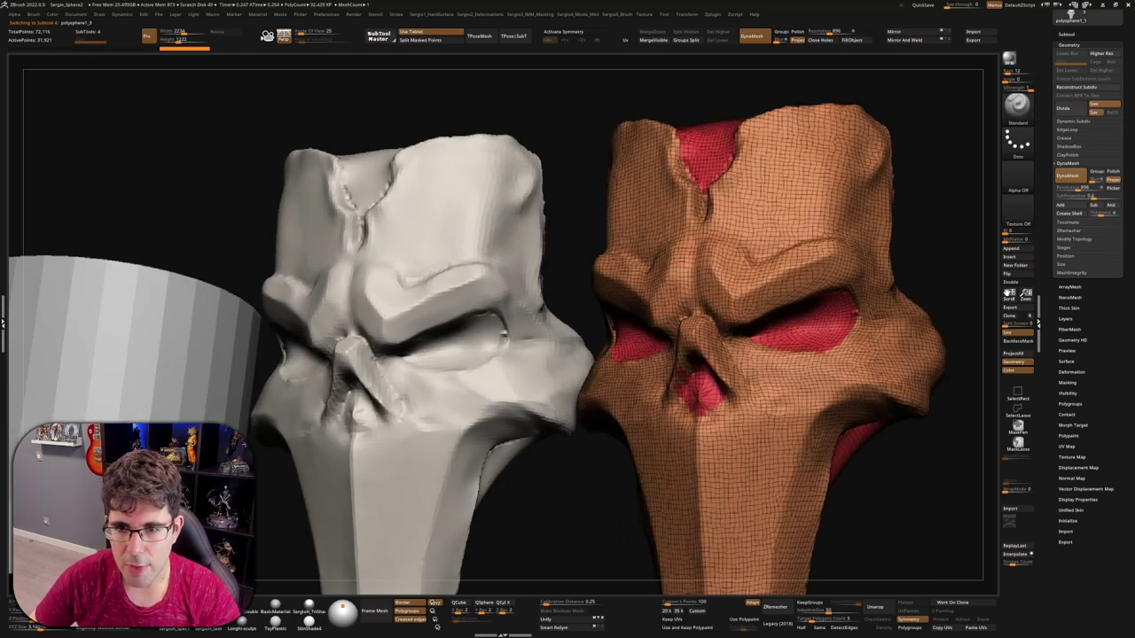
{"action": "left_click_drag", "start_coordinate": [585, 422], "coordinate": [568, 382]}
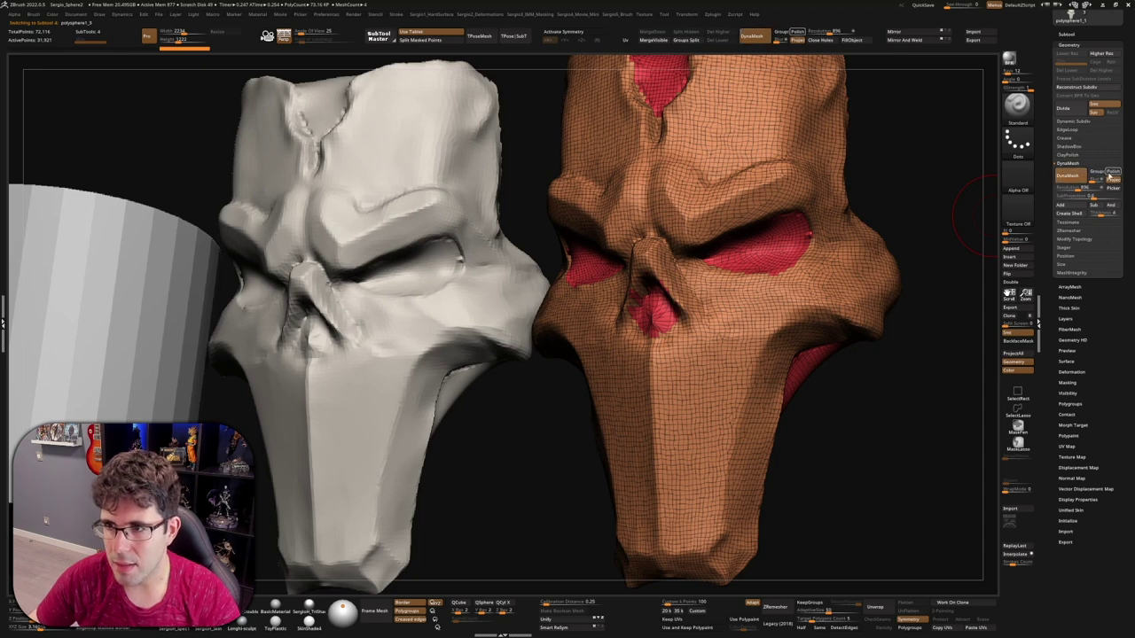
{"action": "key", "text": "ctrl"}
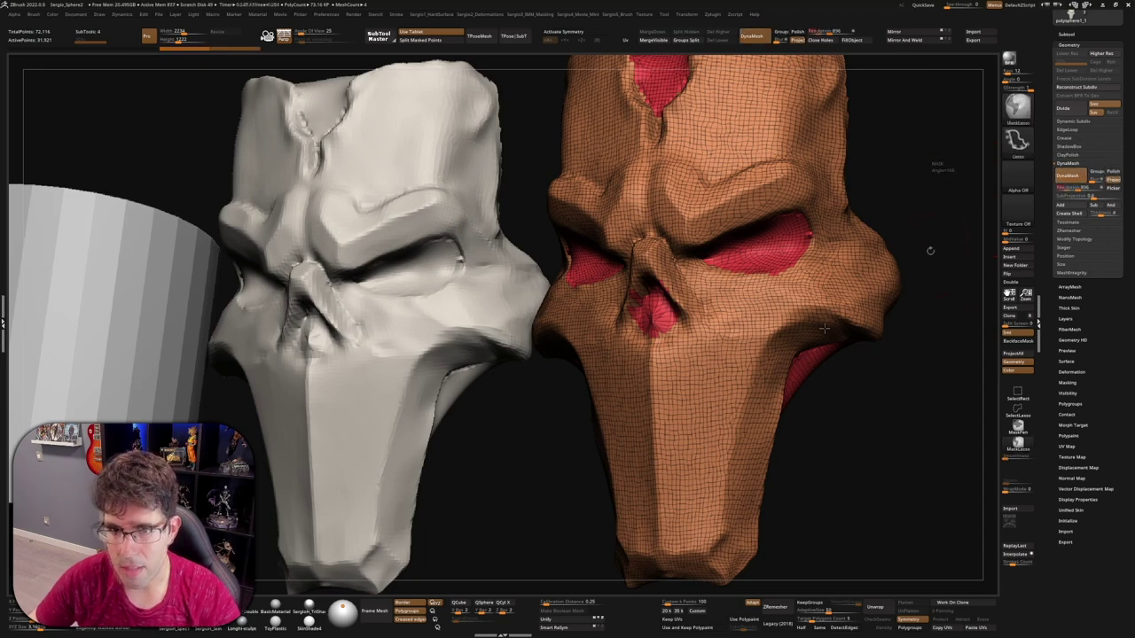
{"action": "left_click_drag", "start_coordinate": [937, 208], "coordinate": [919, 236]}
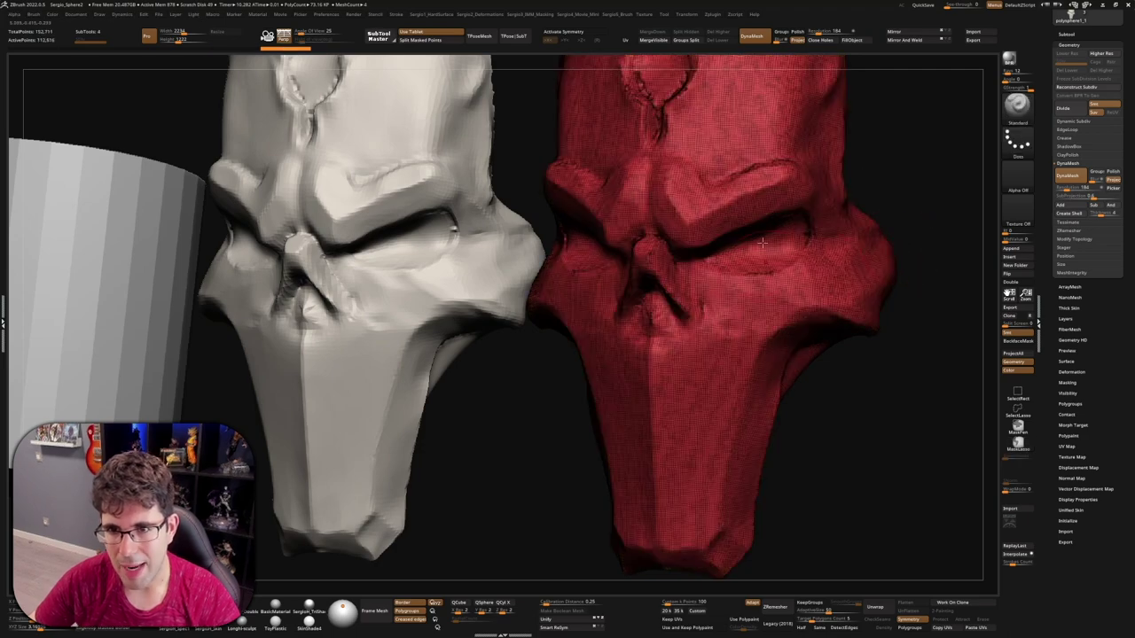
- Smooth the deep brow crease on the remeshed copy
{"action": "scroll", "coordinate": [761, 241], "scroll_direction": "up", "scroll_amount": 3}
{"action": "scroll", "coordinate": [758, 222], "scroll_direction": "up", "scroll_amount": 3}
{"action": "scroll", "coordinate": [755, 189], "scroll_direction": "up", "scroll_amount": 3}
{"action": "scroll", "coordinate": [749, 238], "scroll_direction": "up", "scroll_amount": 3}
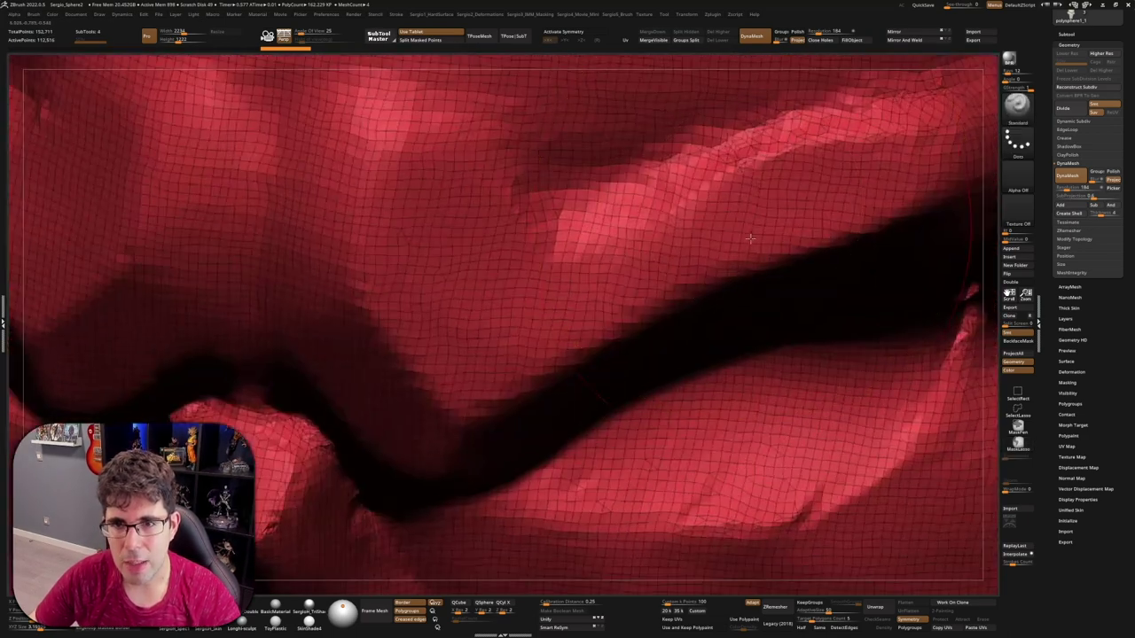
{"action": "left_click_drag", "start_coordinate": [749, 237], "coordinate": [725, 197], "text": "shift"}
{"action": "scroll", "coordinate": [729, 149], "scroll_direction": "down", "scroll_amount": 5}
{"action": "scroll", "coordinate": [655, 224], "scroll_direction": "up", "scroll_amount": 2}
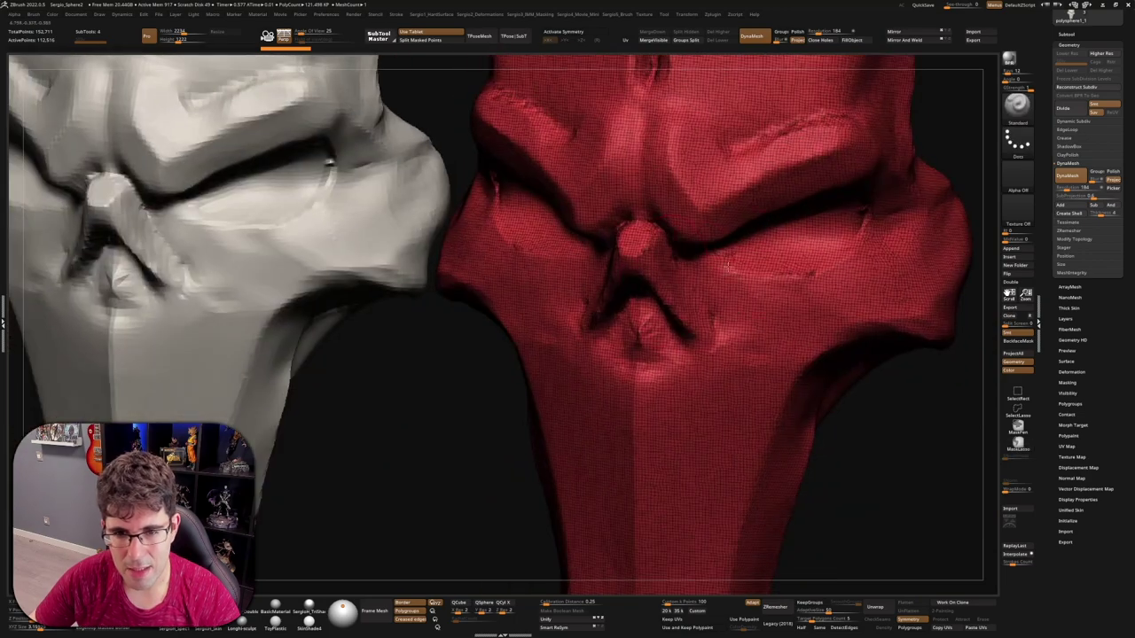
{"action": "scroll", "coordinate": [655, 225], "scroll_direction": "up", "scroll_amount": 4}
- Toggle Polyframe and zoom to compare the copy's nose and brows with the original
{"action": "key", "text": "shift+f"}
{"action": "scroll", "coordinate": [653, 224], "scroll_direction": "down", "scroll_amount": 5}
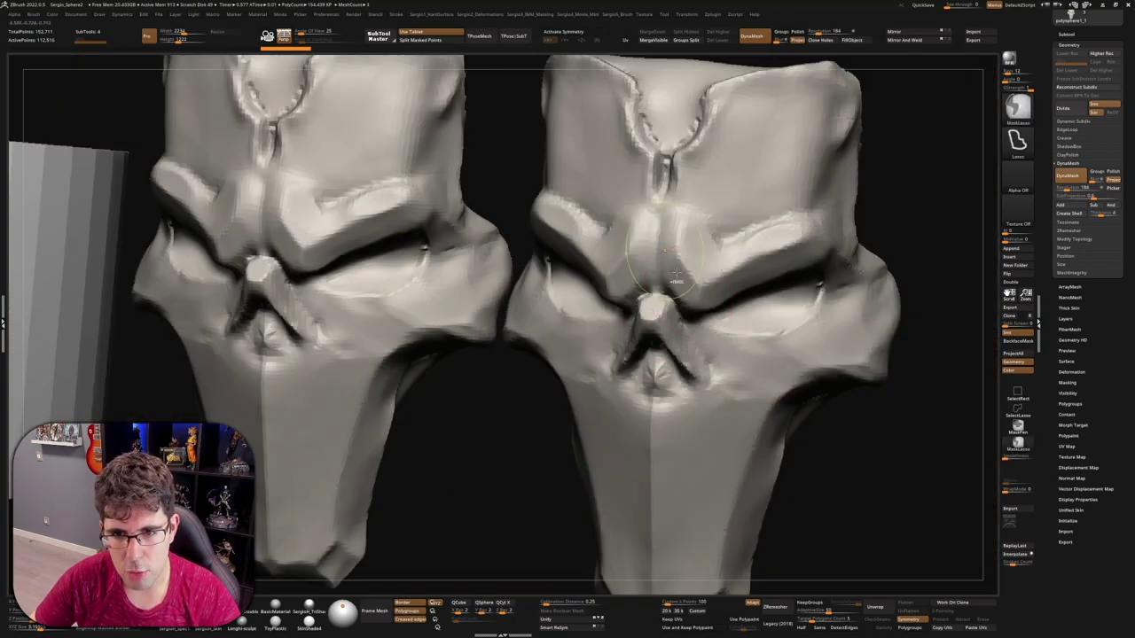
{"action": "scroll", "coordinate": [674, 312], "scroll_direction": "up", "scroll_amount": 2}
{"action": "scroll", "coordinate": [674, 312], "scroll_direction": "up", "scroll_amount": 2}
{"action": "scroll", "coordinate": [674, 312], "scroll_direction": "up", "scroll_amount": 4}
{"action": "key", "text": "shift+f"}
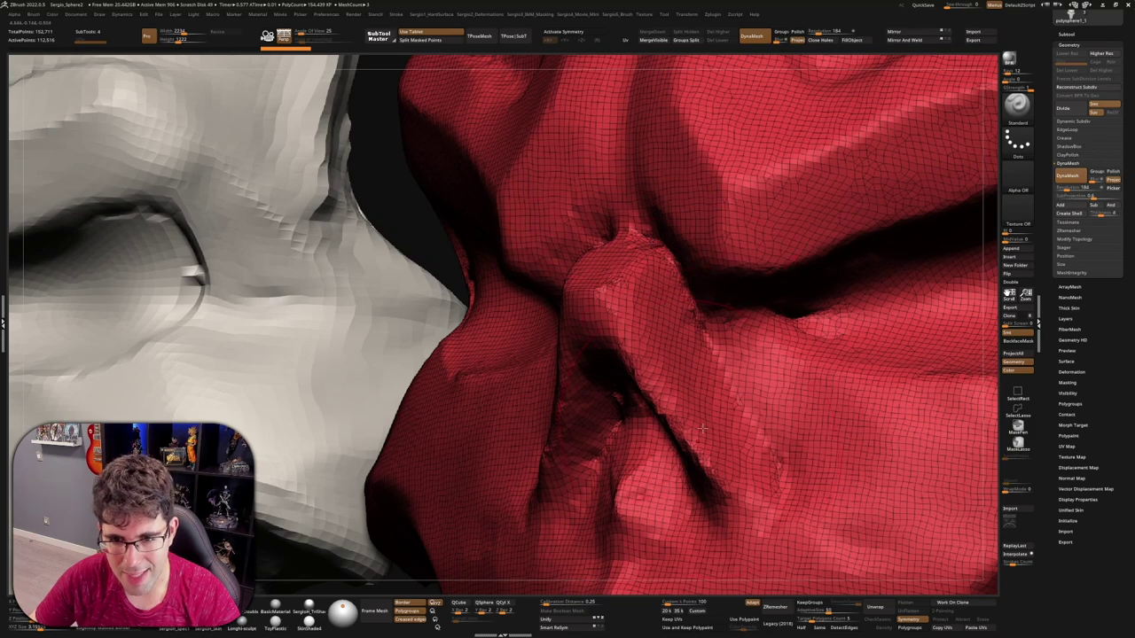
{"action": "right_click_drag", "start_coordinate": [702, 429], "coordinate": [671, 419], "text": "shift"}
{"action": "scroll", "coordinate": [698, 447], "scroll_direction": "up", "scroll_amount": 2}
{"action": "scroll", "coordinate": [697, 448], "scroll_direction": "down", "scroll_amount": 5}
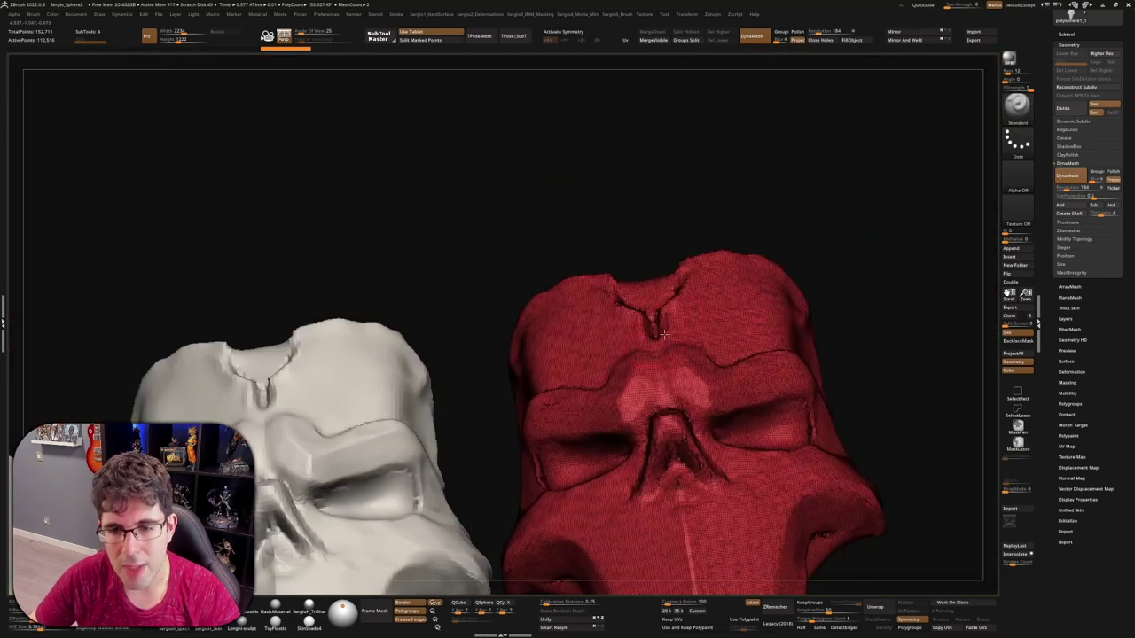
- Rotate to front and oblique views, toggling the wireframe to compare both skulls
{"action": "key", "text": "shift+f"}
{"action": "scroll", "coordinate": [695, 395], "scroll_direction": "down", "scroll_amount": 2}
{"action": "mouse_move", "coordinate": [696, 395]}
{"action": "right_mouse_down", "text": "shift"}
{"action": "mouse_move", "coordinate": [717, 329]}
{"action": "mouse_move", "coordinate": [738, 323]}
{"action": "mouse_move", "coordinate": [727, 301]}
{"action": "right_mouse_up", "text": "shift"}
{"action": "scroll", "coordinate": [718, 368], "scroll_direction": "up", "scroll_amount": 2}
{"action": "key", "text": "shift+f"}
{"action": "key", "text": "shift+f"}
{"action": "scroll", "coordinate": [446, 180], "scroll_direction": "up", "scroll_amount": 2}
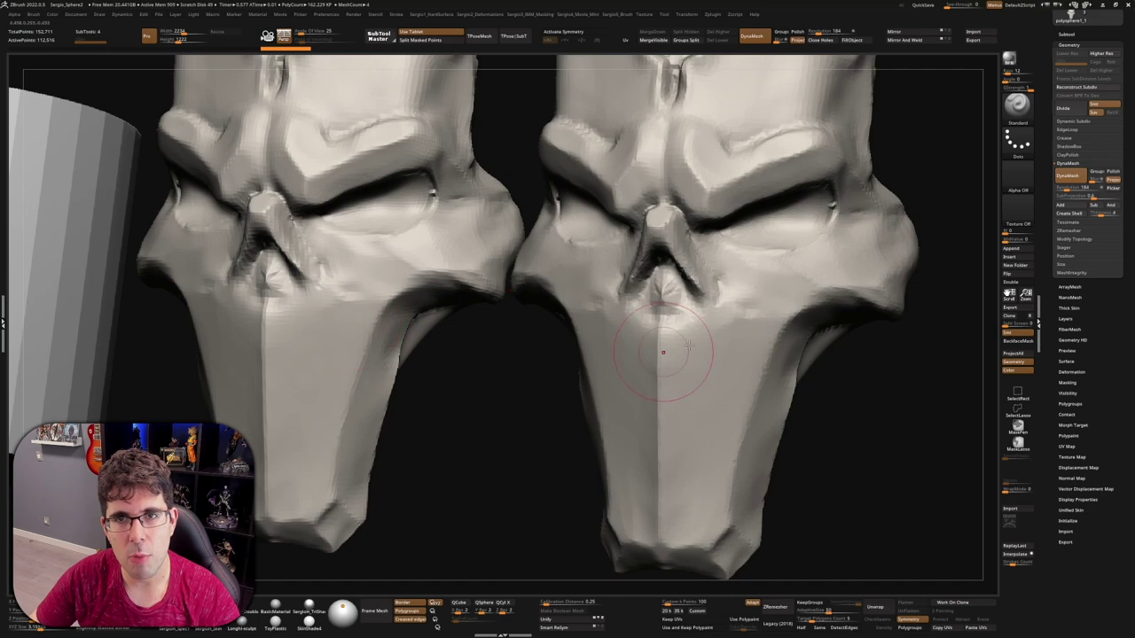
{"action": "mouse_move", "coordinate": [664, 351]}
{"action": "right_mouse_down"}
{"action": "mouse_move", "coordinate": [683, 264]}
{"action": "mouse_move", "coordinate": [762, 301]}
{"action": "right_mouse_up"}
{"action": "scroll", "coordinate": [679, 261], "scroll_direction": "down", "scroll_amount": 5}
{"action": "scroll", "coordinate": [777, 306], "scroll_direction": "up", "scroll_amount": 5}
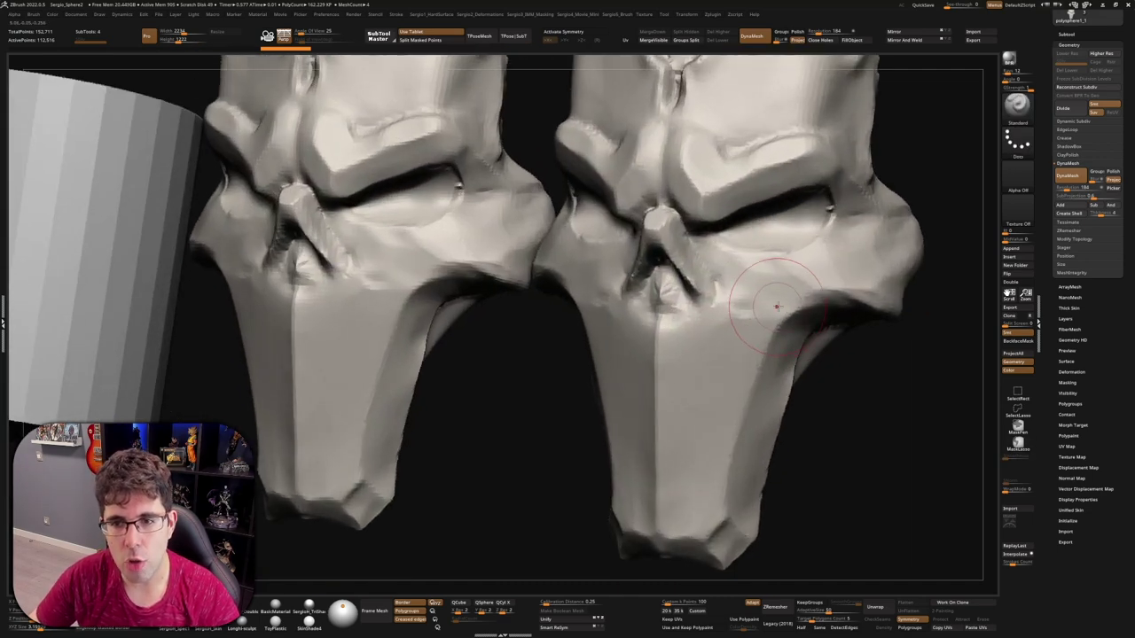
- Tilt the view onto both skulls and re-DynaMesh the right skull with Polyframe on
{"action": "scroll", "coordinate": [729, 431], "scroll_direction": "down", "scroll_amount": 5}
{"action": "right_click_drag", "start_coordinate": [729, 431], "coordinate": [709, 297]}
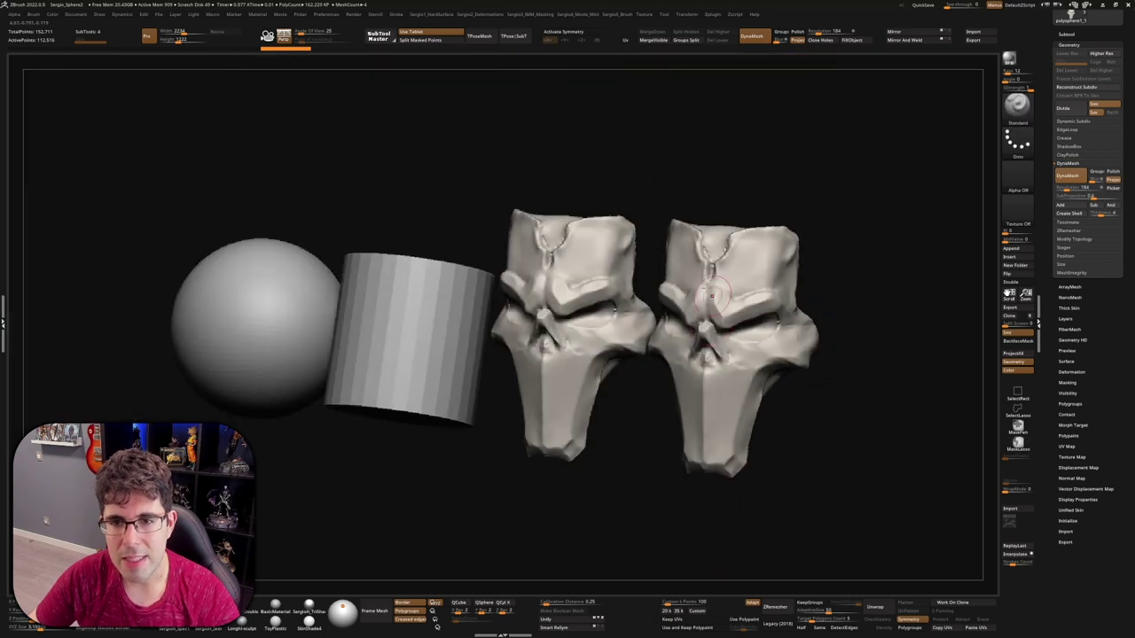
{"action": "scroll", "coordinate": [709, 386], "scroll_direction": "up", "scroll_amount": 5}
{"action": "right_click_drag", "start_coordinate": [723, 374], "coordinate": [709, 302]}
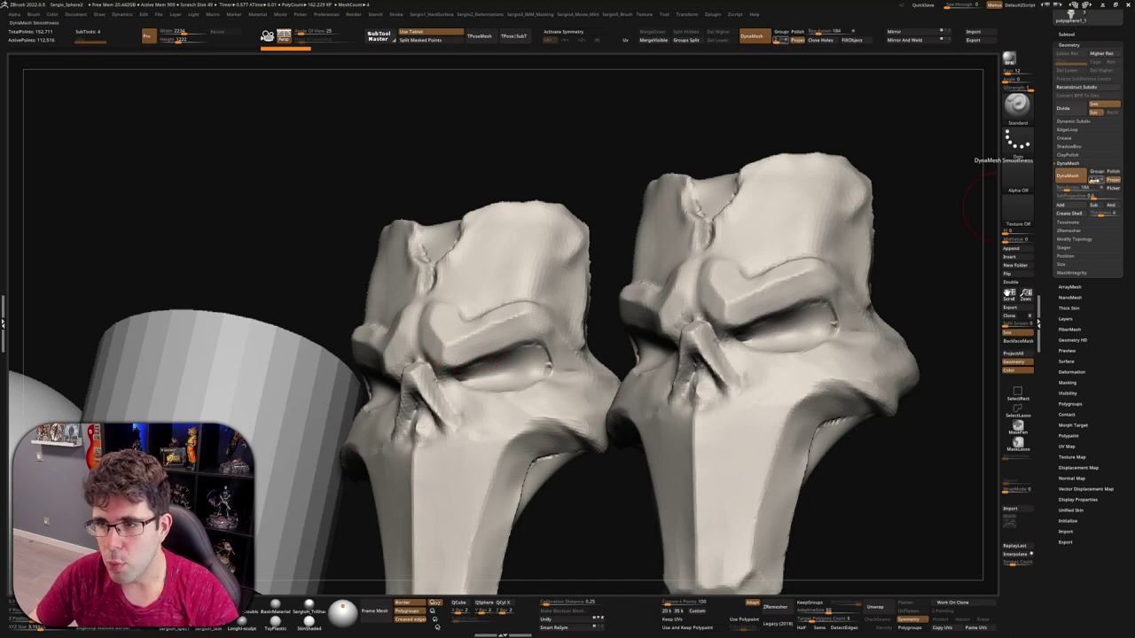
{"action": "key", "text": "shift+f"}
{"action": "right_click_drag", "start_coordinate": [861, 254], "coordinate": [612, 302], "text": "ctrl"}
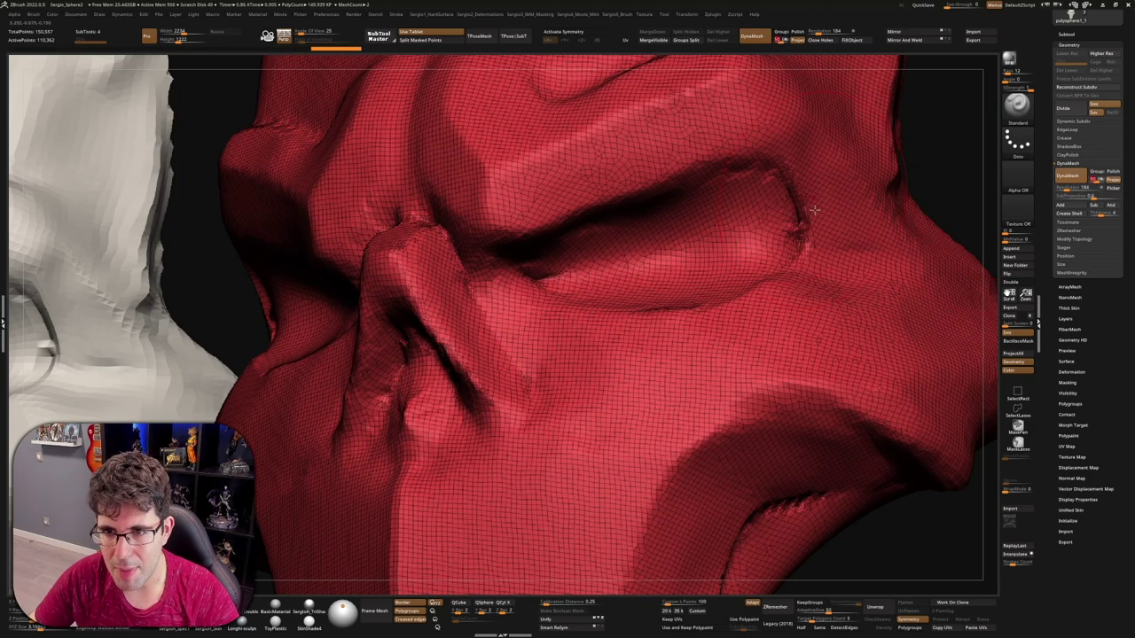
- Hide the wireframe and frame a front view comparing both skulls, sphere and cylinder
{"action": "key", "text": "f"}
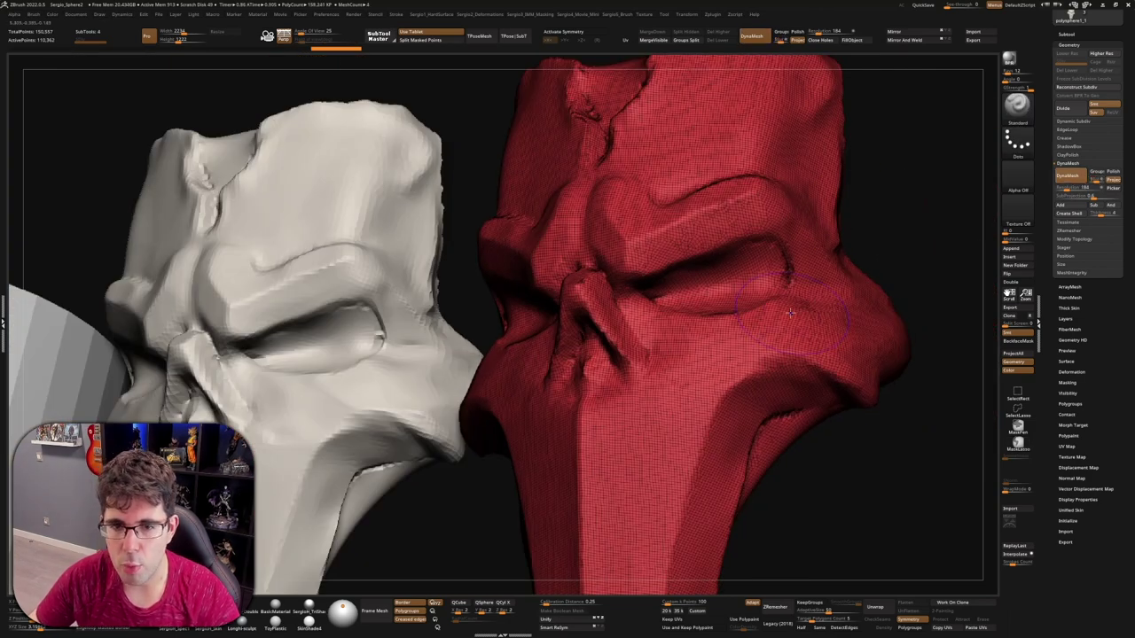
{"action": "key", "text": "shift+f"}
{"action": "key", "text": "f"}
{"action": "right_click_drag", "start_coordinate": [767, 382], "coordinate": [925, 246], "text": "shift"}
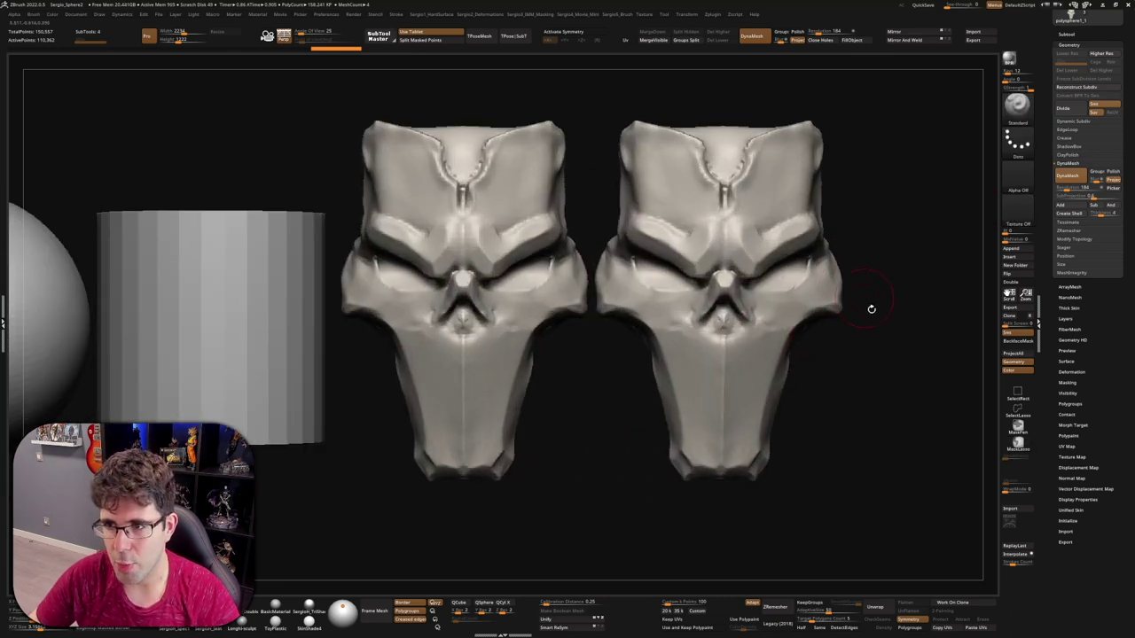
{"action": "mouse_move", "coordinate": [871, 309]}
{"action": "right_mouse_down", "text": "alt"}
{"action": "mouse_move", "coordinate": [843, 327]}
{"action": "mouse_move", "coordinate": [922, 261]}
{"action": "mouse_move", "coordinate": [709, 243]}
{"action": "mouse_move", "coordinate": [650, 346]}
{"action": "mouse_move", "coordinate": [734, 349]}
{"action": "right_mouse_up", "text": "alt"}
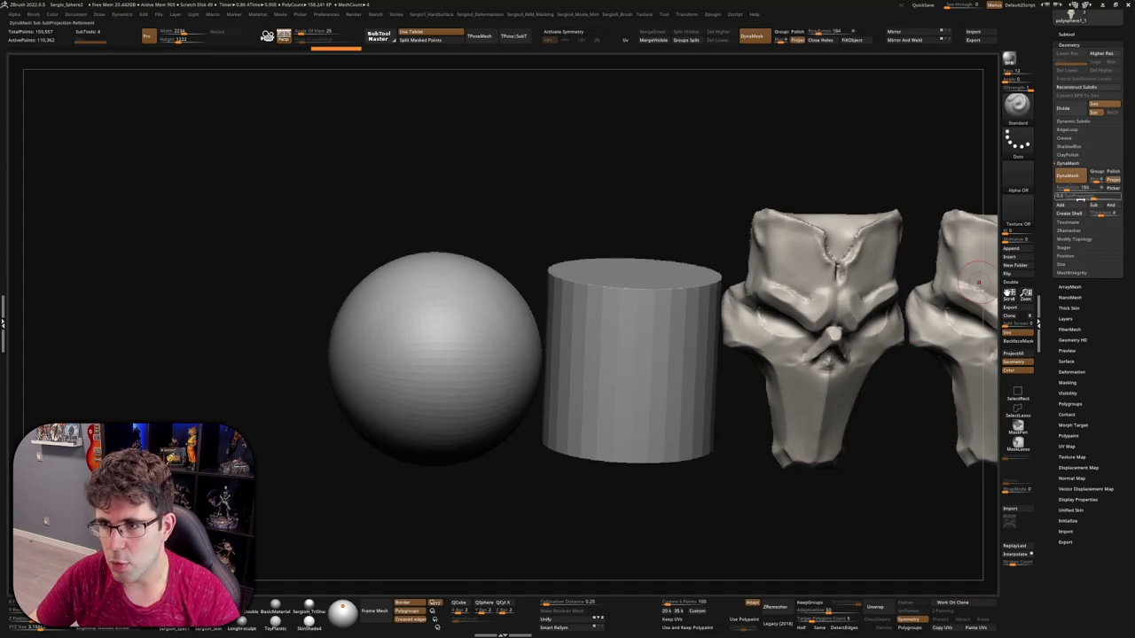
- Switch between the left and right skulls, ending with the left skull active and zoomed in
{"action": "right_click_drag", "start_coordinate": [978, 282], "coordinate": [810, 270], "text": "alt"}
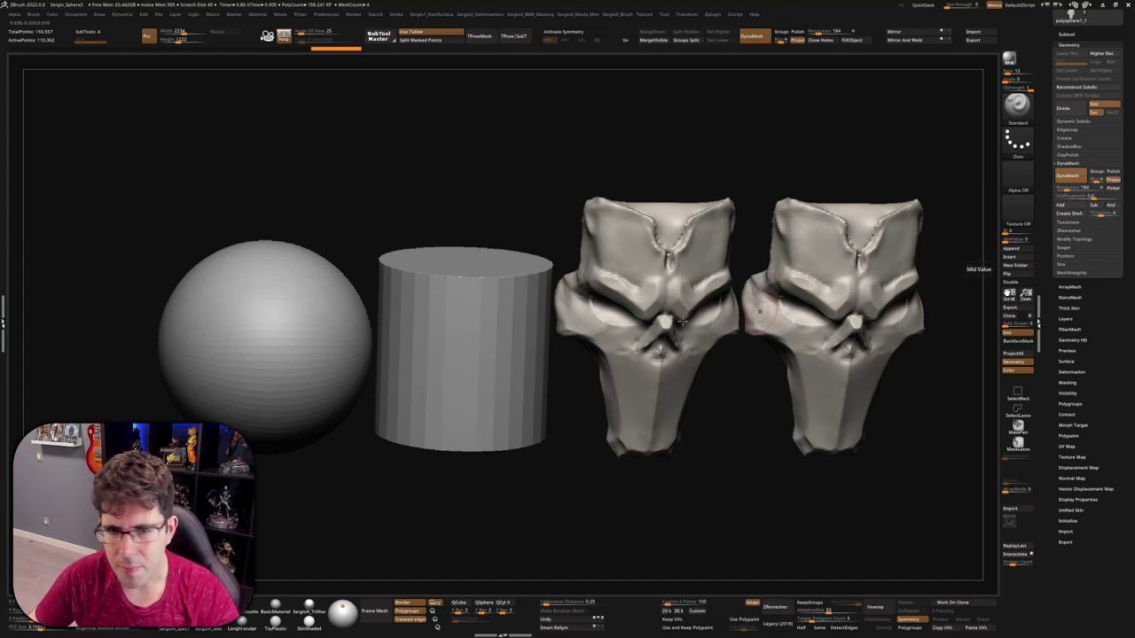
{"action": "left_click", "coordinate": [649, 324], "text": "alt"}
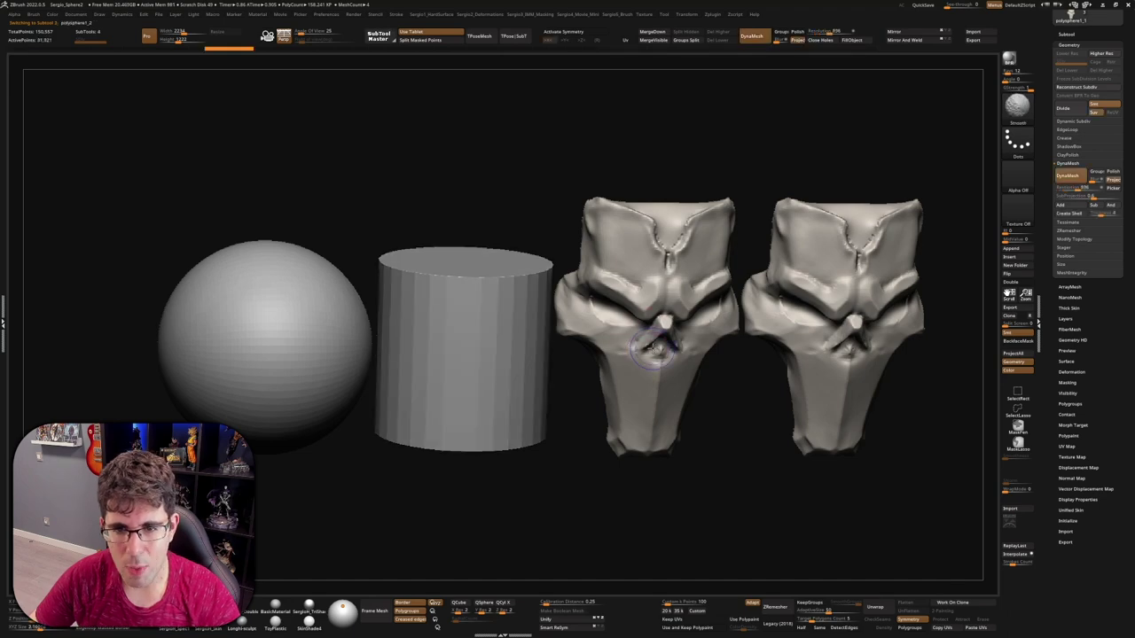
{"action": "mouse_move", "coordinate": [649, 324]}
{"action": "right_mouse_down", "text": "ctrl"}
{"action": "mouse_move", "coordinate": [702, 246]}
{"action": "mouse_move", "coordinate": [687, 320]}
{"action": "right_mouse_up", "text": "ctrl"}
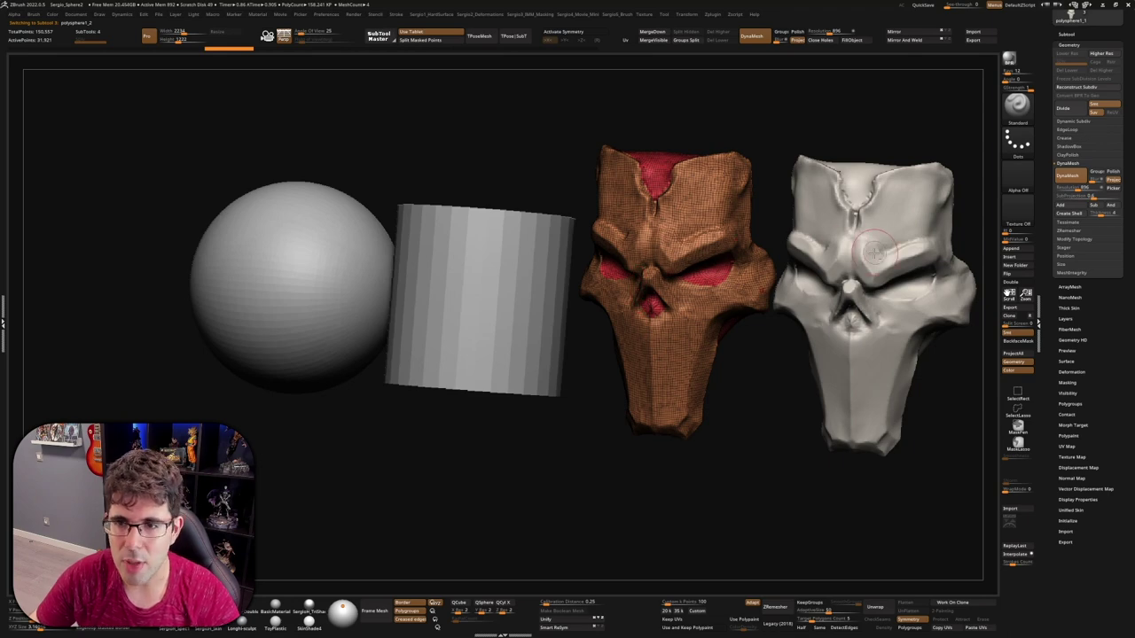
{"action": "left_click", "coordinate": [849, 205], "text": "alt"}
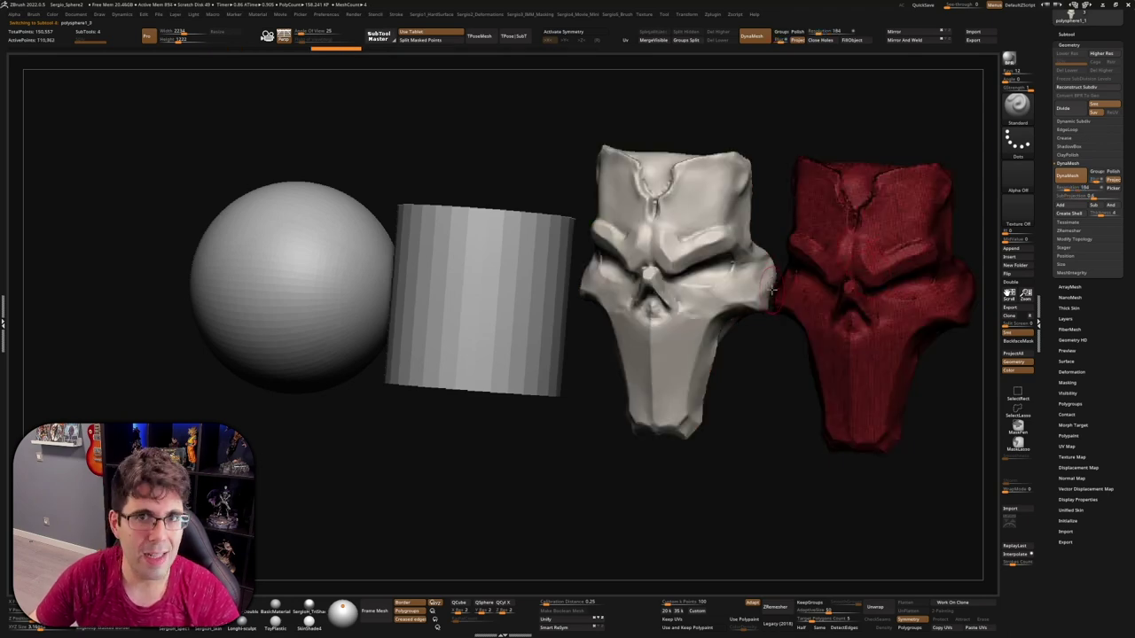
{"action": "left_click", "coordinate": [706, 255], "text": "alt"}
{"action": "right_click_drag", "start_coordinate": [715, 273], "coordinate": [980, 226], "text": "ctrl"}
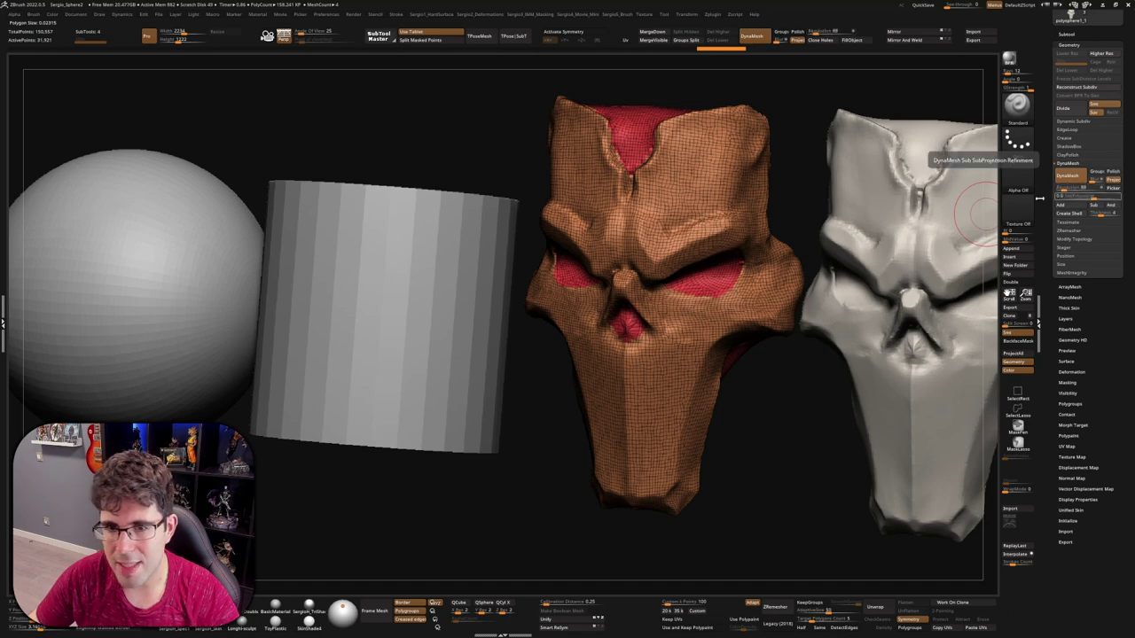
{"action": "left_click_drag", "start_coordinate": [715, 281], "coordinate": [833, 284], "text": "shift"}
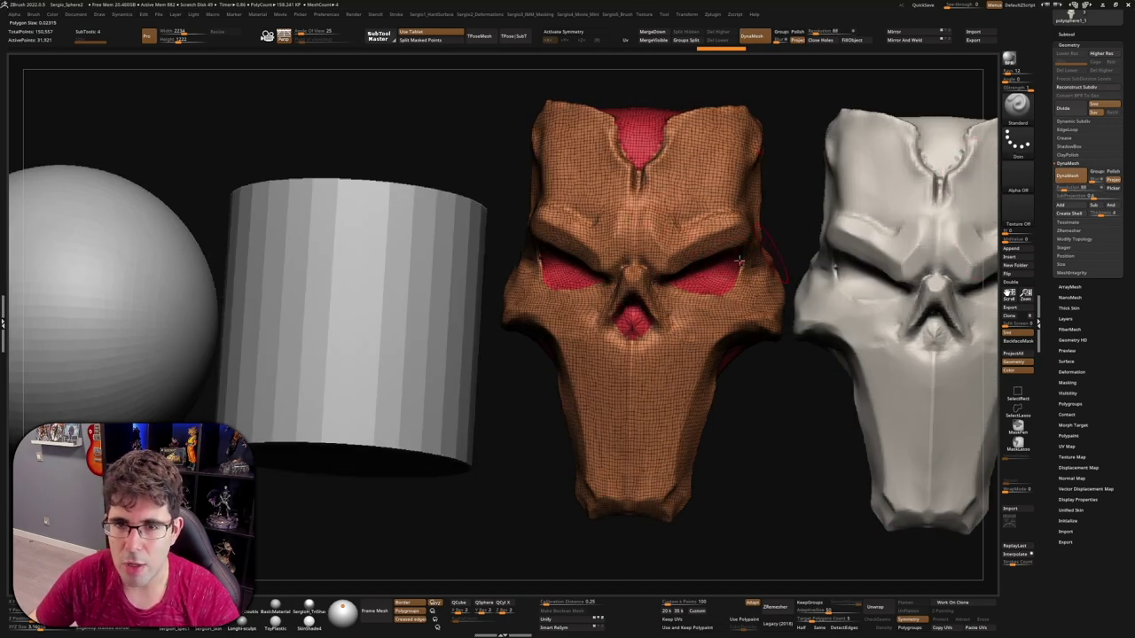
{"action": "mouse_move", "coordinate": [695, 219]}
{"action": "right_mouse_down"}
{"action": "mouse_move", "coordinate": [745, 261]}
{"action": "mouse_move", "coordinate": [694, 212]}
{"action": "right_mouse_up"}
{"action": "key", "text": "f"}
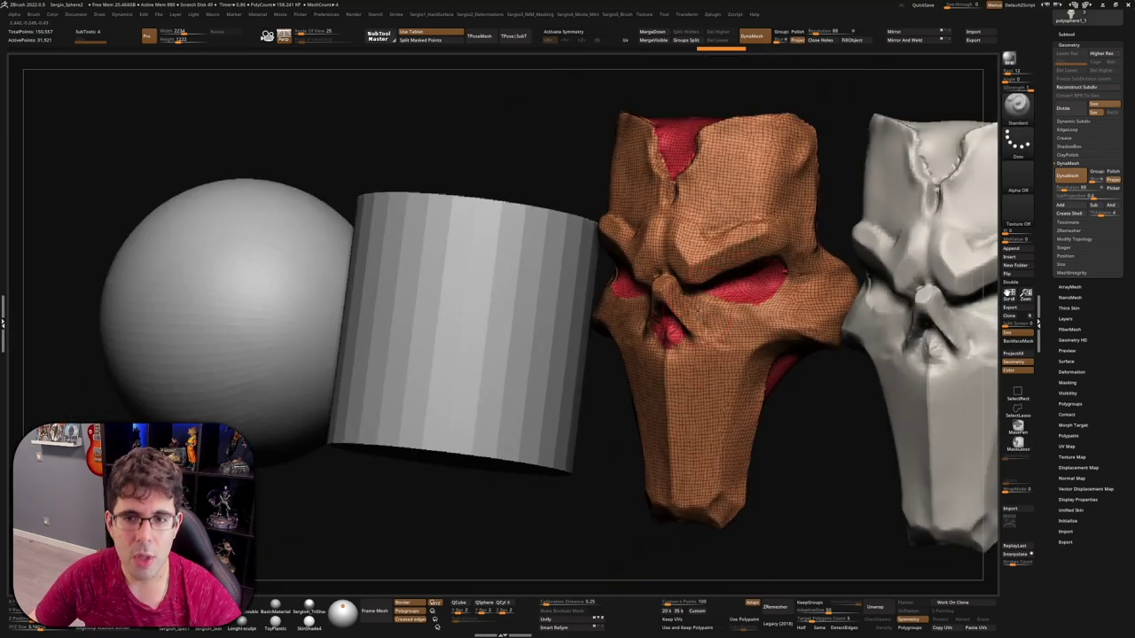
{"action": "right_click_drag", "start_coordinate": [710, 319], "coordinate": [740, 324], "text": "shift"}
{"action": "key", "text": "f"}
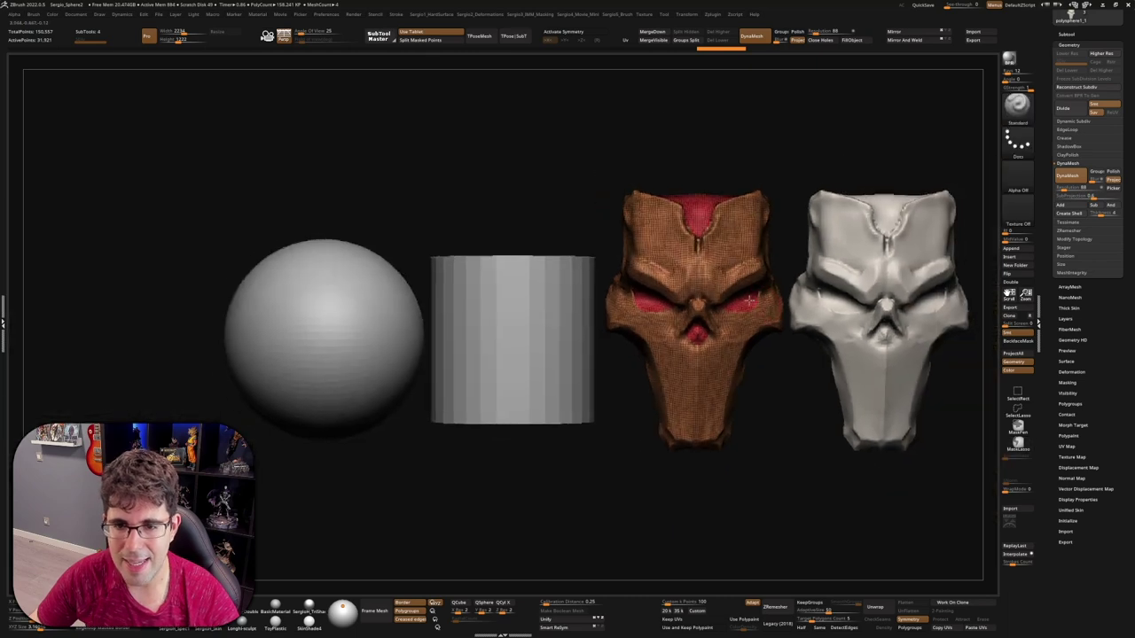
{"action": "right_click_drag", "start_coordinate": [653, 350], "coordinate": [590, 339], "text": "alt"}
{"action": "left_click", "coordinate": [833, 303], "text": "alt"}
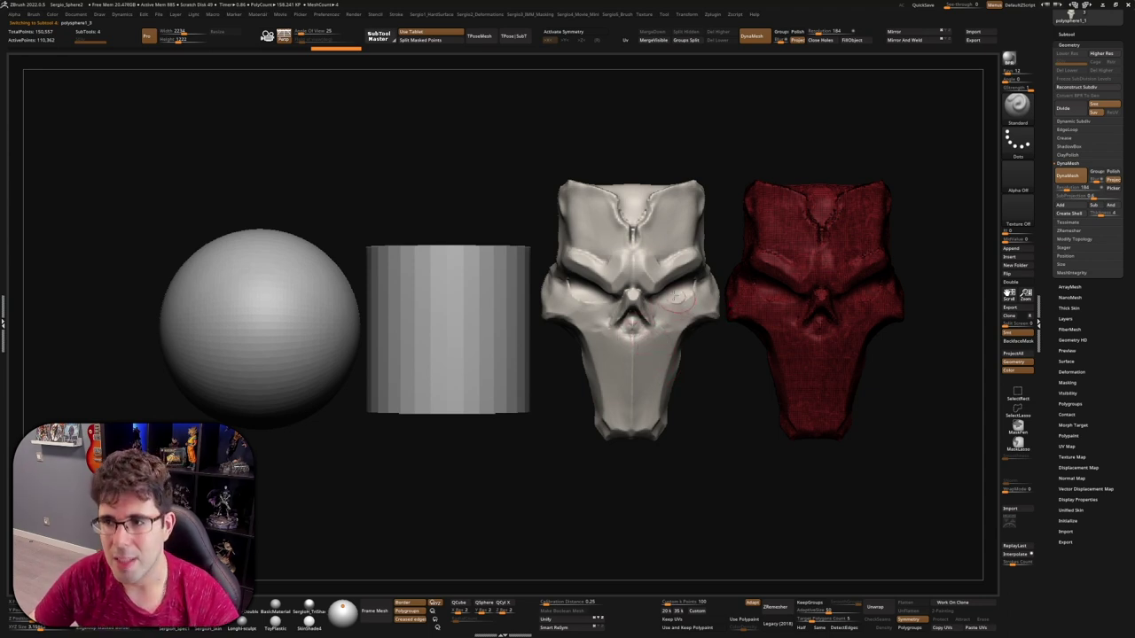
{"action": "right_click_drag", "start_coordinate": [679, 305], "coordinate": [759, 269], "text": "alt"}
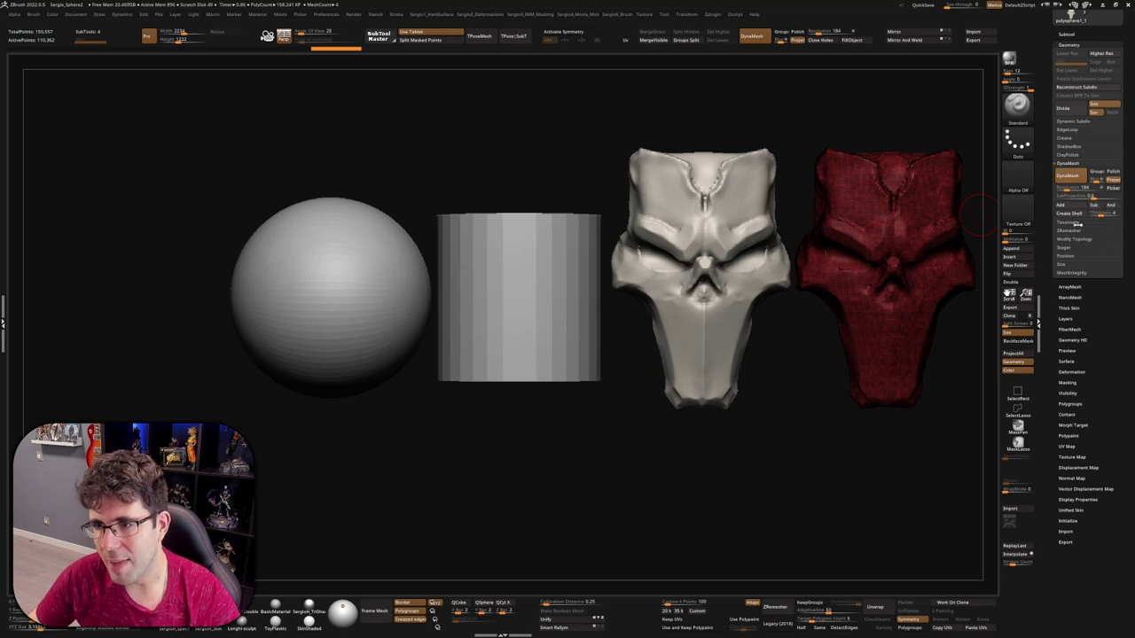
{"action": "right_click_drag", "start_coordinate": [709, 266], "coordinate": [812, 321], "text": "alt"}
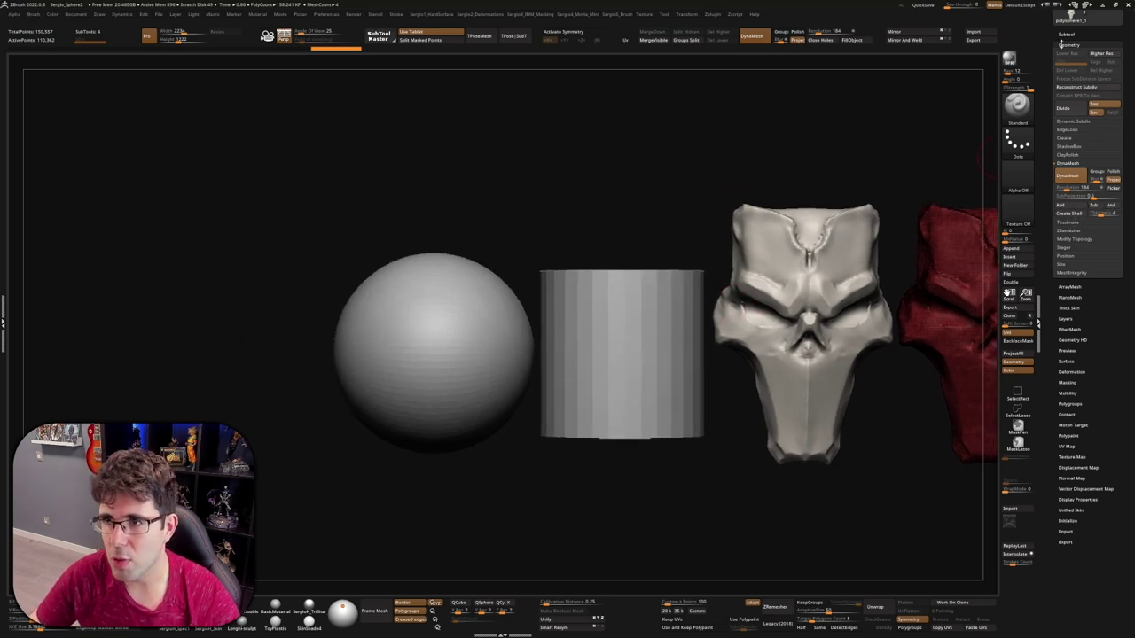
{"action": "scroll", "coordinate": [1088, 301], "scroll_direction": "up", "scroll_amount": 5}
{"action": "scroll", "coordinate": [1088, 301], "scroll_direction": "up", "scroll_amount": 3}
{"action": "scroll", "coordinate": [1088, 302], "scroll_direction": "up", "scroll_amount": 3}
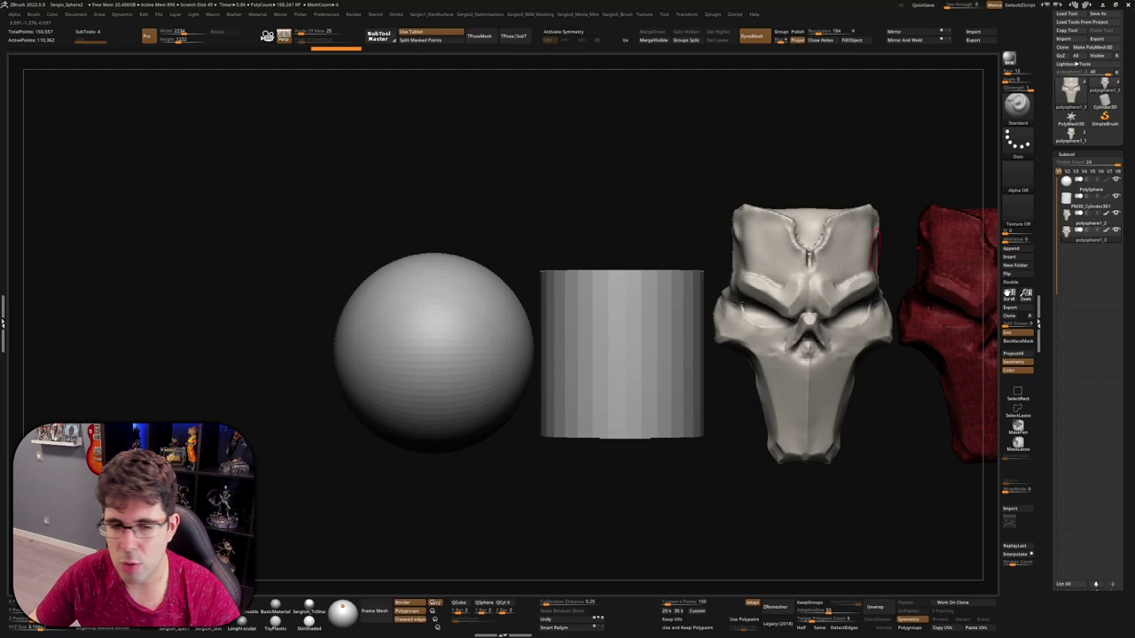
- Select the cylinder subtool and DynaMesh it at resolution 128 into a dense mesh
{"action": "left_click", "coordinate": [626, 343], "text": "alt"}
{"action": "right_click_drag", "start_coordinate": [625, 342], "coordinate": [610, 336]}
{"action": "key", "text": "f"}
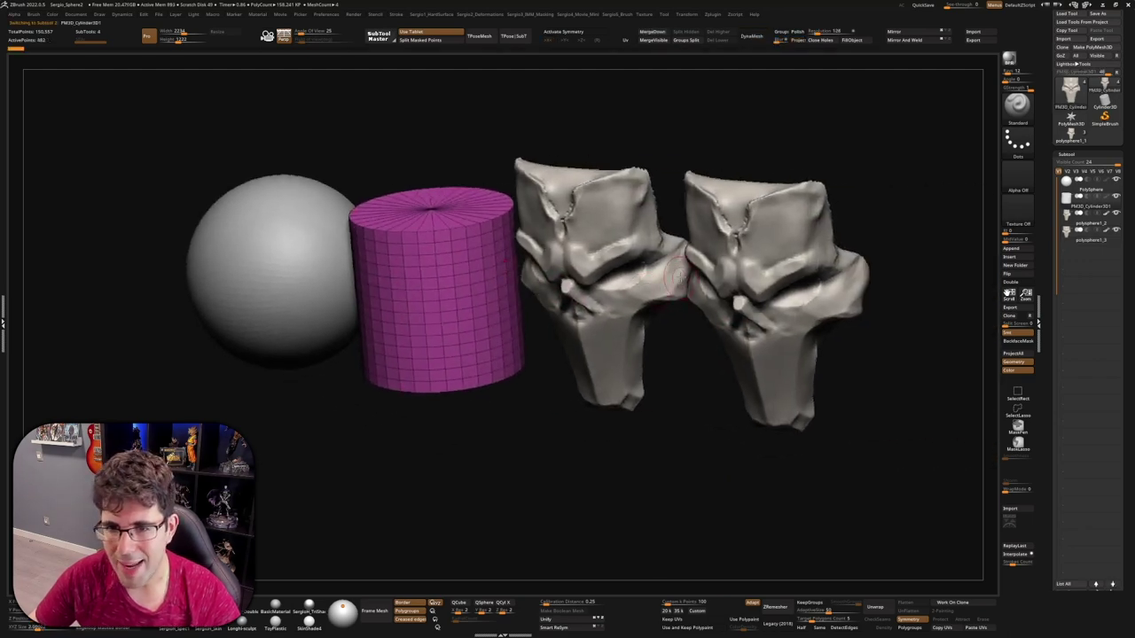
{"action": "mouse_move", "coordinate": [568, 444]}
{"action": "right_mouse_down"}
{"action": "mouse_move", "coordinate": [638, 256]}
{"action": "mouse_move", "coordinate": [568, 299]}
{"action": "right_mouse_up"}
{"action": "left_click", "coordinate": [638, 255], "text": "alt"}
{"action": "left_click", "coordinate": [493, 318], "text": "alt"}
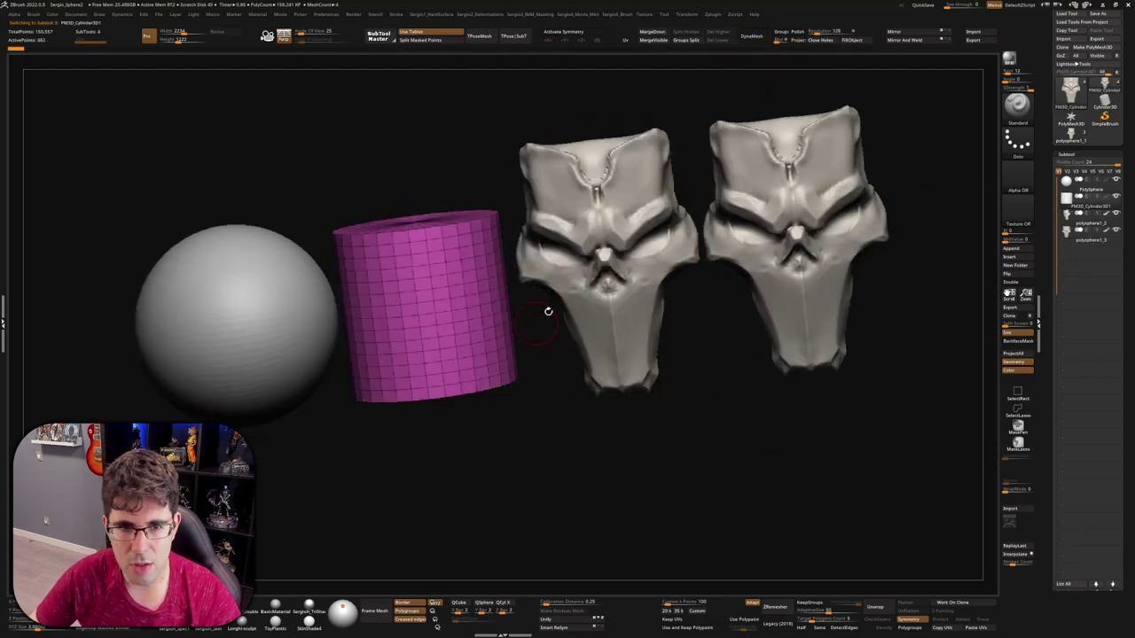
{"action": "left_click", "coordinate": [759, 38]}
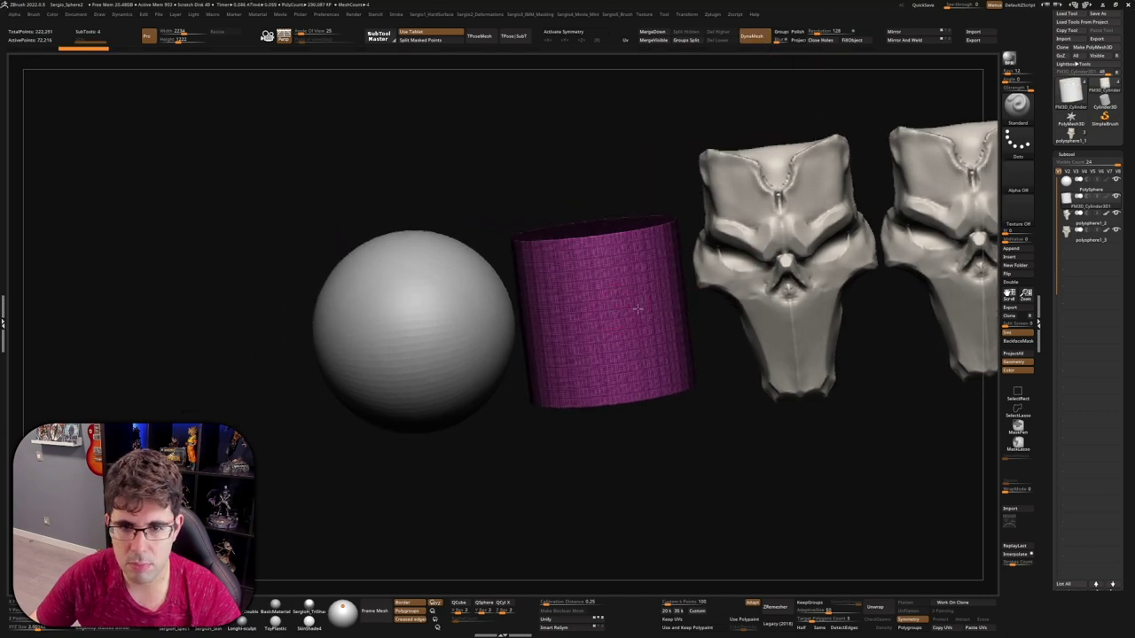
{"action": "right_click_drag", "start_coordinate": [621, 372], "coordinate": [661, 308], "text": "shift"}
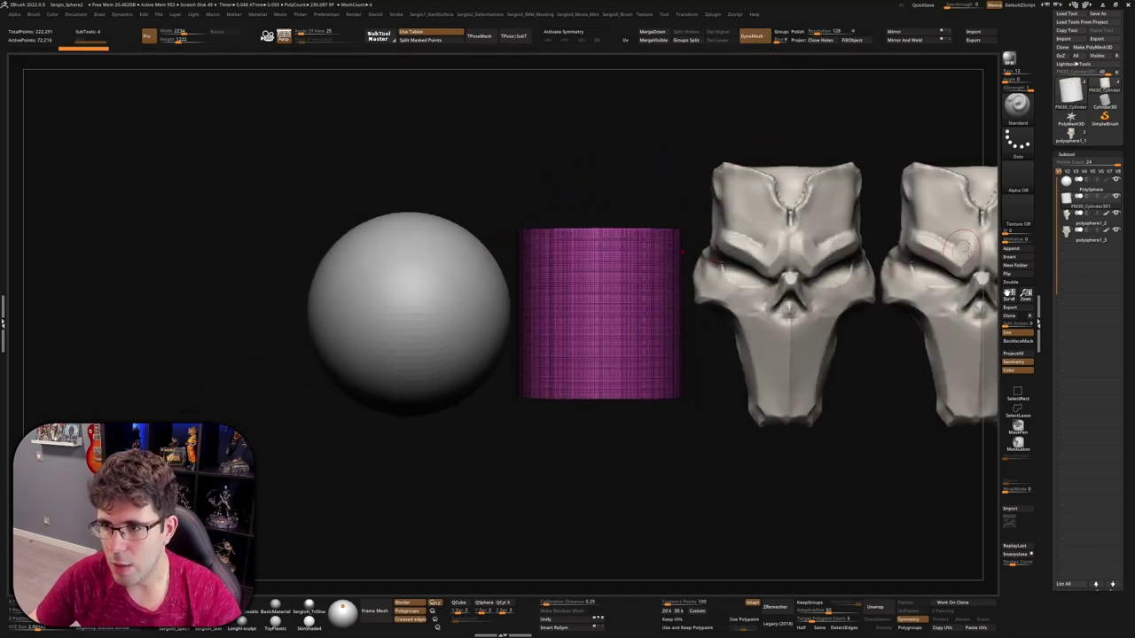
- Turn the cylinder copy 90° onto its side and scale it down to about 0.42
{"action": "key", "text": "w"}
{"action": "right_click_drag", "start_coordinate": [691, 306], "coordinate": [605, 303]}
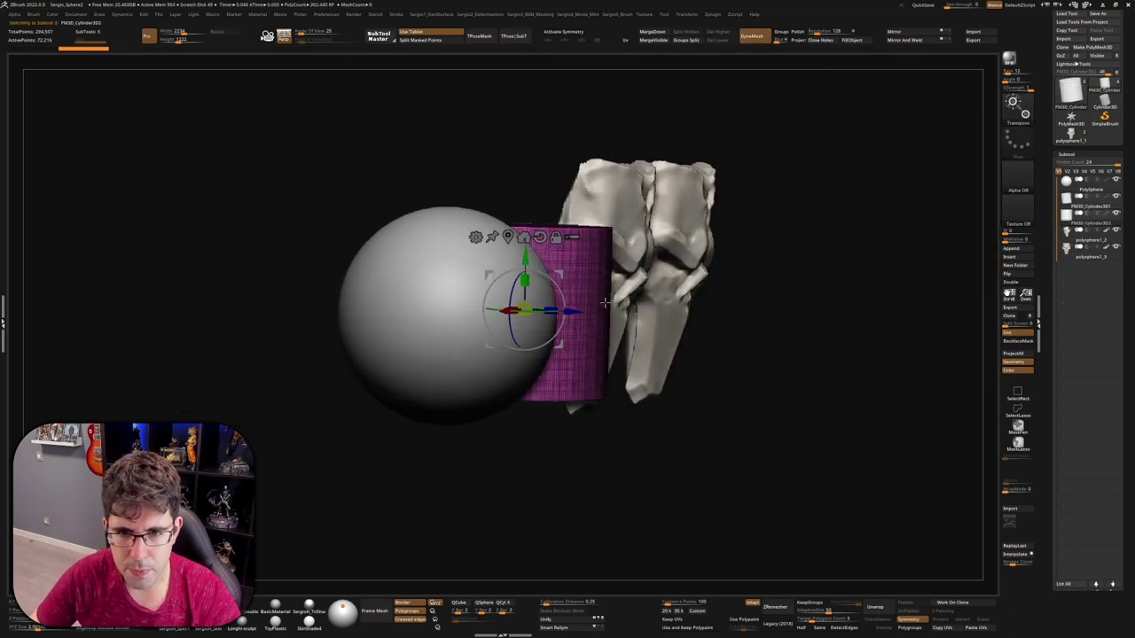
{"action": "mouse_move", "coordinate": [569, 296]}
{"action": "left_mouse_down"}
{"action": "mouse_move", "coordinate": [551, 309]}
{"action": "mouse_move", "coordinate": [562, 387]}
{"action": "left_mouse_up"}
{"action": "key", "text": "ctrl+z"}
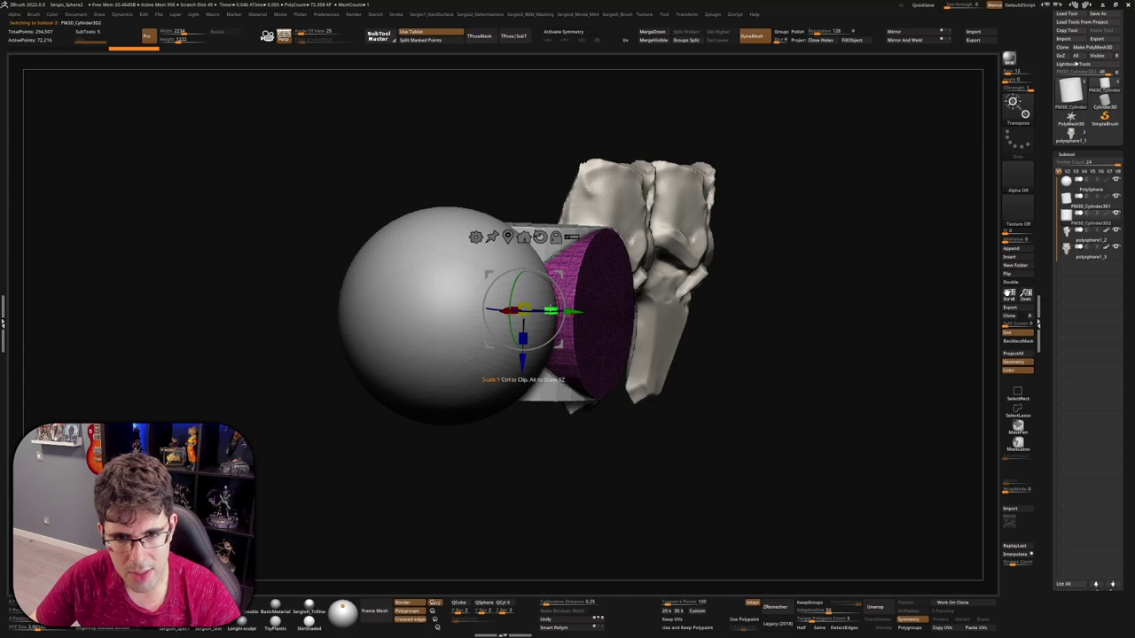
{"action": "left_click_drag", "start_coordinate": [523, 310], "coordinate": [453, 404]}
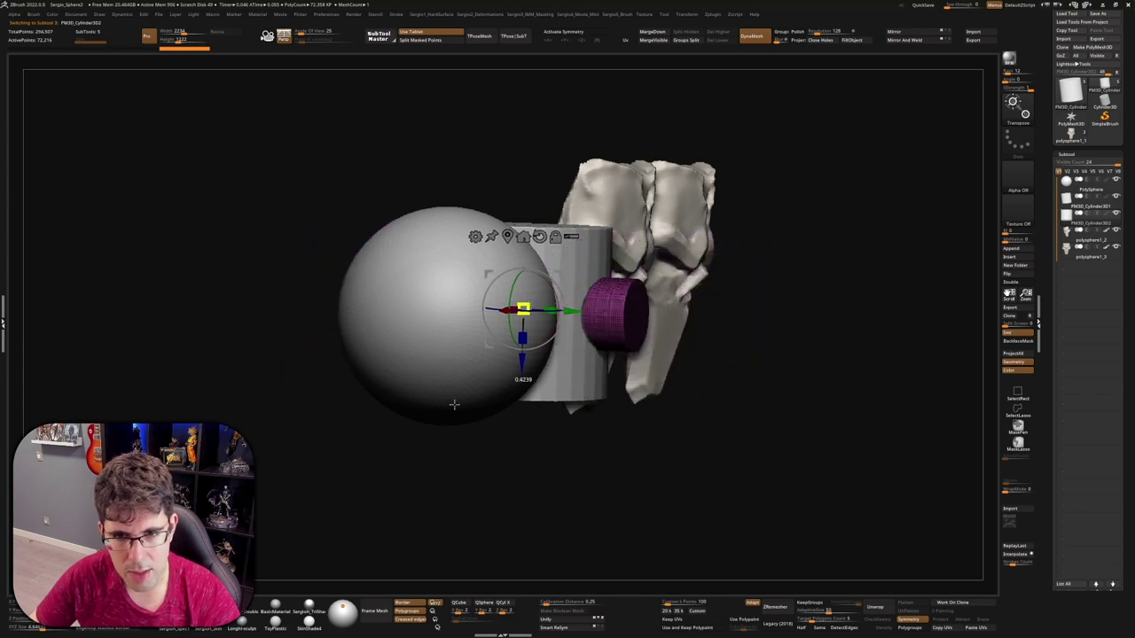
{"action": "key", "text": "q"}
{"action": "mouse_move", "coordinate": [454, 404]}
{"action": "right_mouse_down"}
{"action": "mouse_move", "coordinate": [610, 342]}
{"action": "mouse_move", "coordinate": [605, 307]}
{"action": "right_mouse_up"}
- Duplicate the large cylinder and the small cylinder subtools
{"action": "left_click", "coordinate": [577, 265], "text": "alt"}
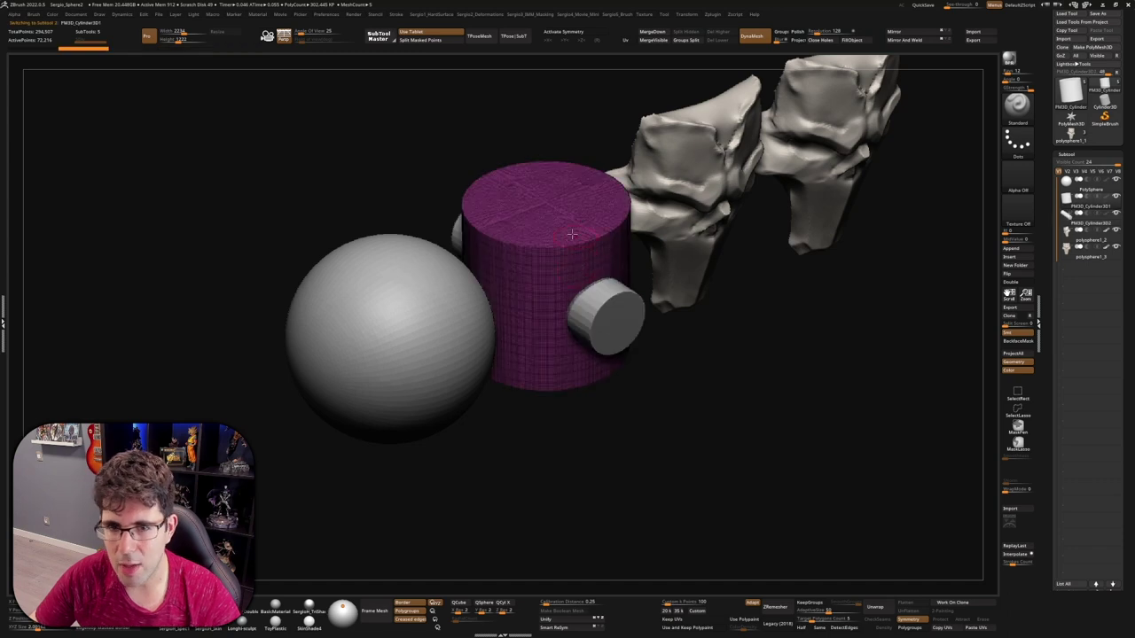
{"action": "right_click_drag", "start_coordinate": [572, 234], "coordinate": [669, 363], "text": "alt"}
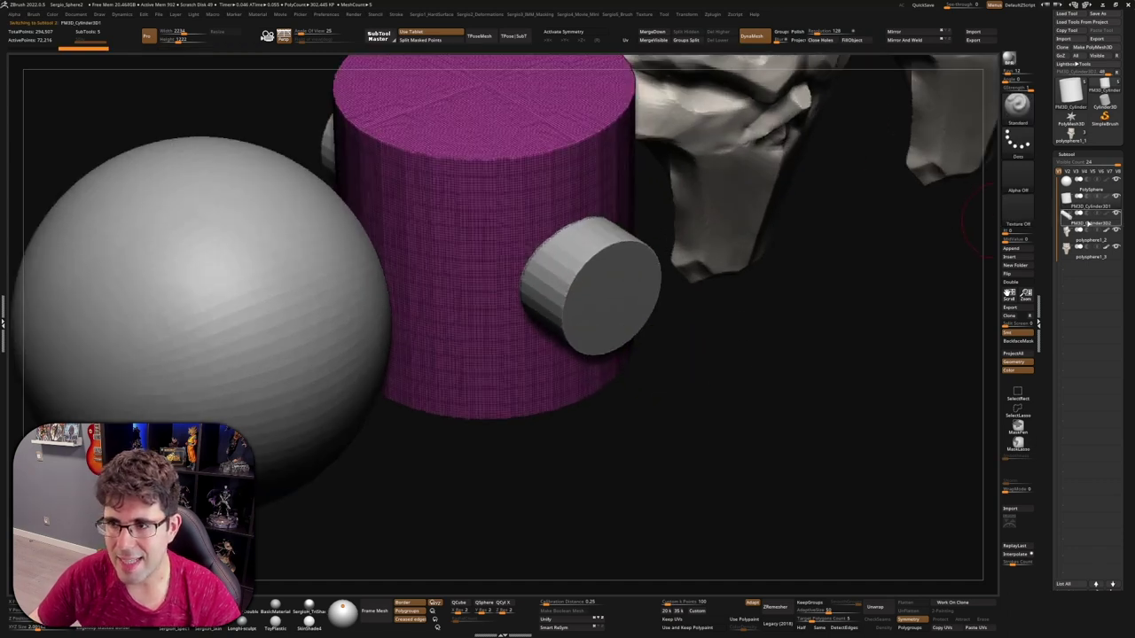
{"action": "key", "text": "ctrl+shift+d"}
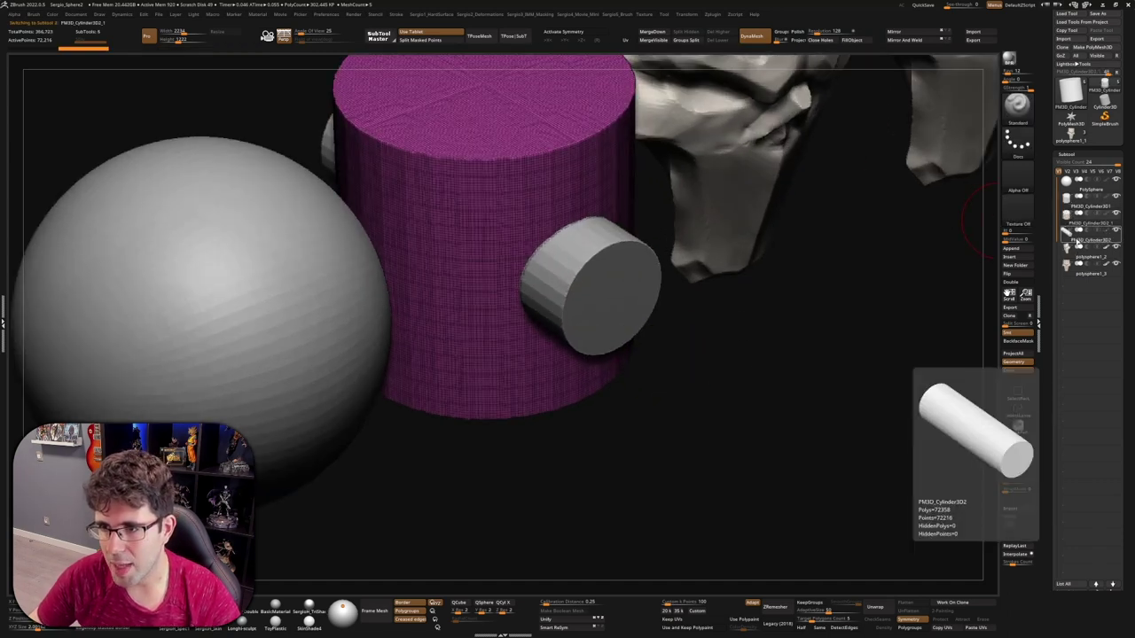
{"action": "left_click", "coordinate": [1077, 245]}
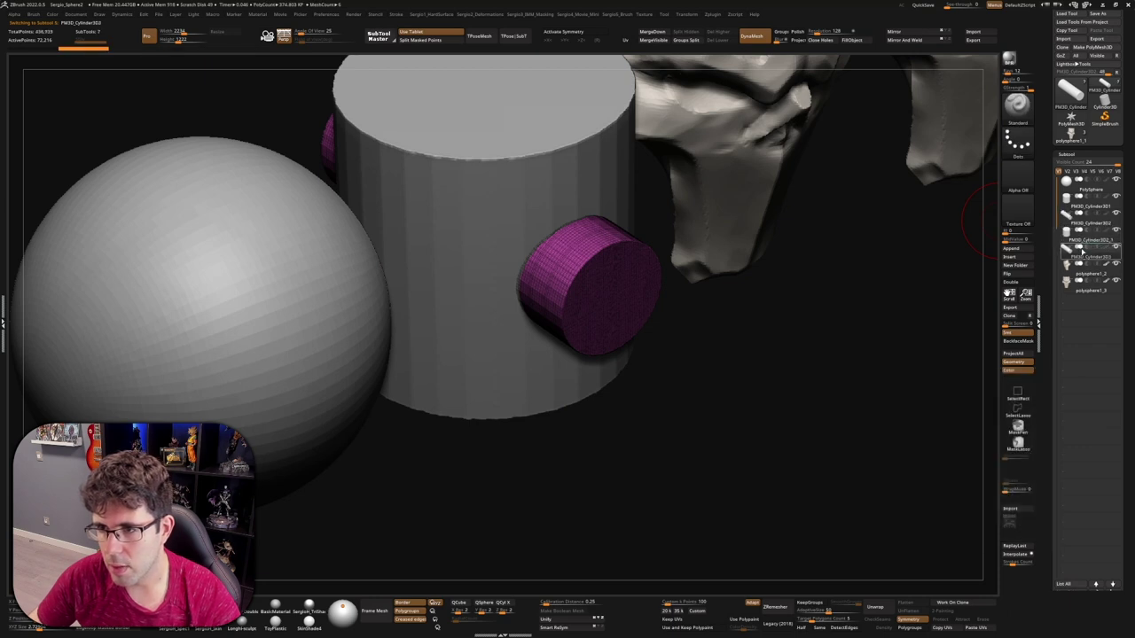
{"action": "left_click", "coordinate": [1083, 258]}
{"action": "mouse_move", "coordinate": [1083, 275]}
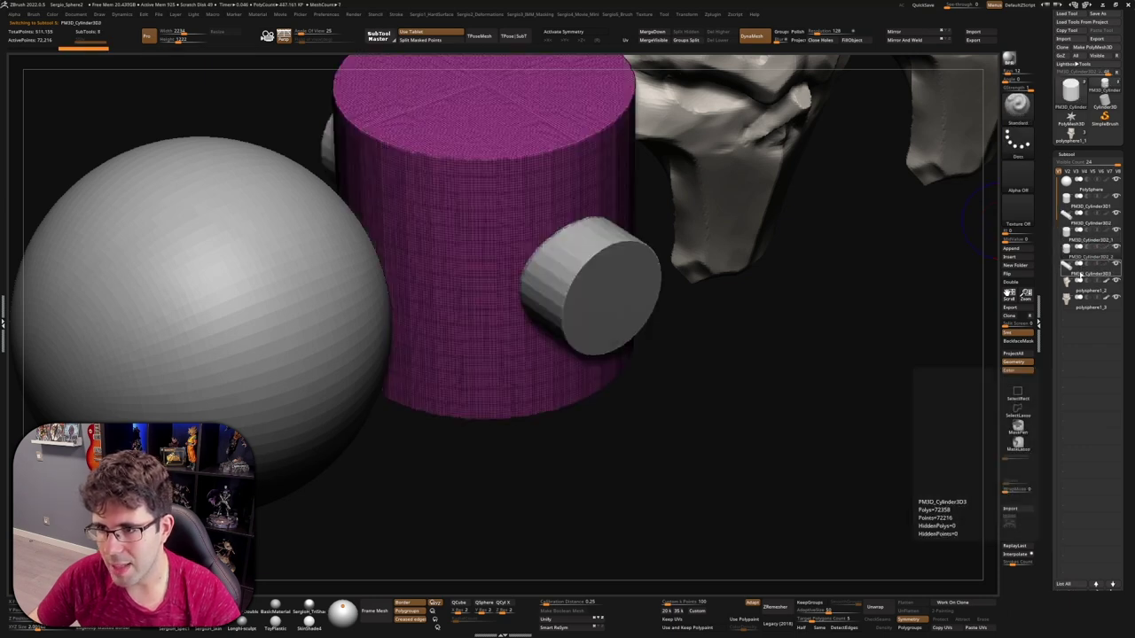
{"action": "left_click", "coordinate": [1077, 246]}
{"action": "key", "text": "ctrl+shift+d"}
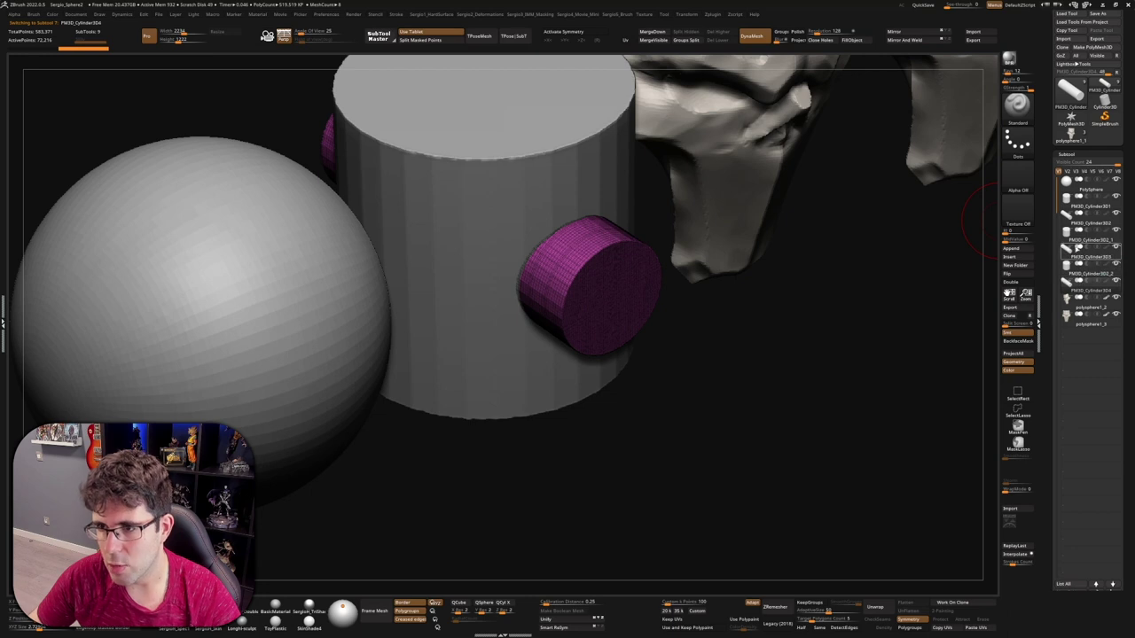
- Hide the sphere and skull subtools so only the cylinders remain visible
{"action": "left_click", "coordinate": [1115, 230], "text": "shift"}
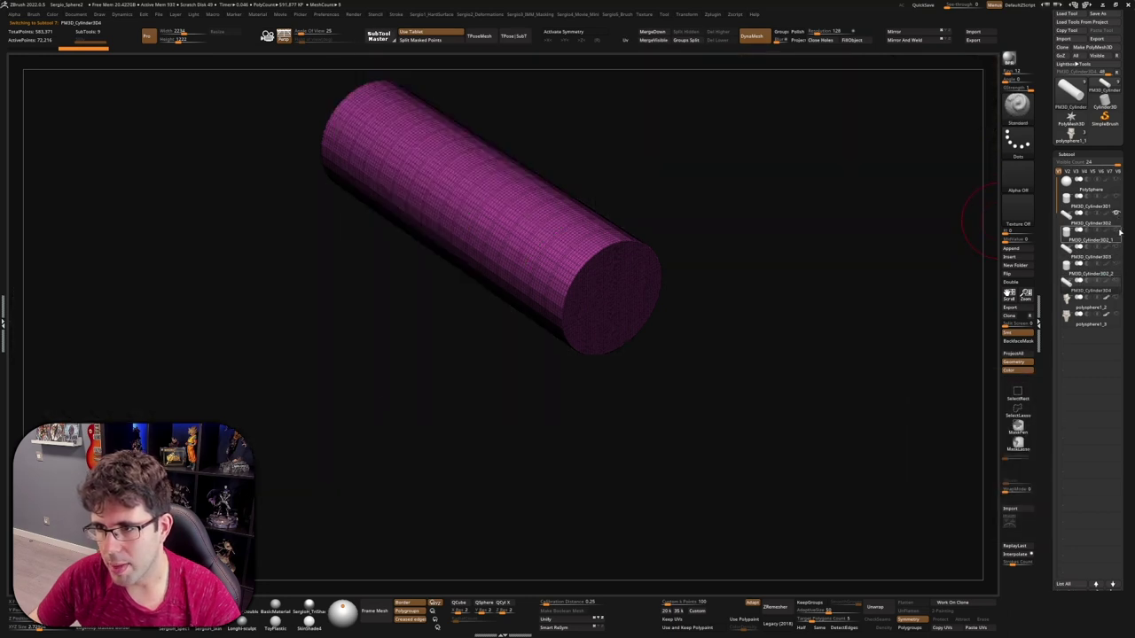
{"action": "left_click", "coordinate": [1115, 212]}
{"action": "left_click_drag", "start_coordinate": [664, 317], "coordinate": [734, 318]}
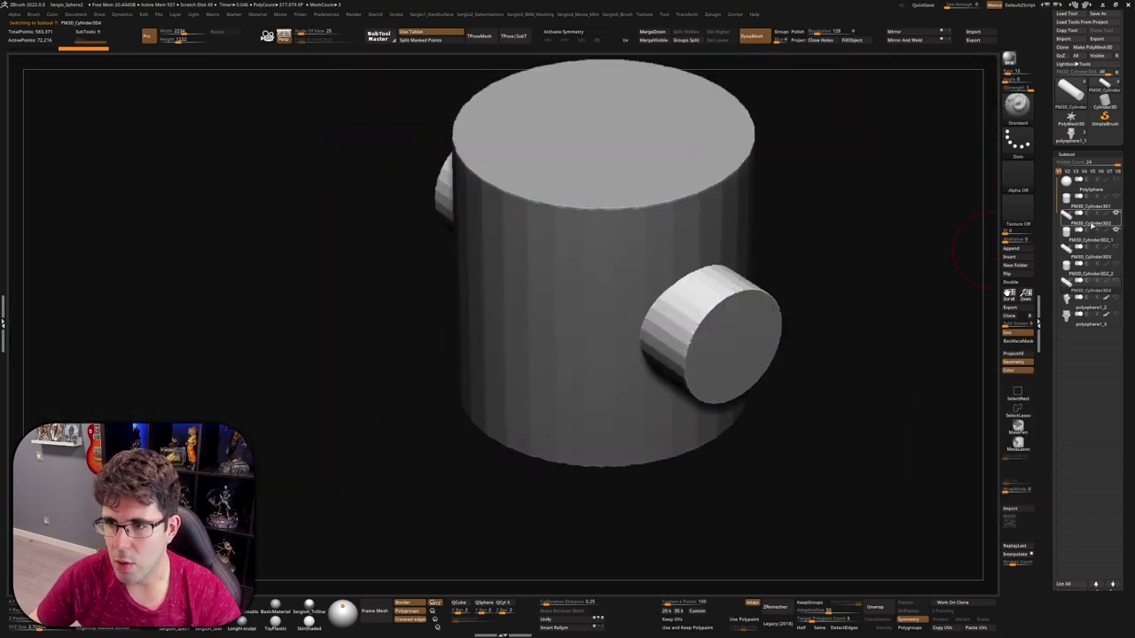
{"action": "mouse_move", "coordinate": [656, 310]}
{"action": "right_mouse_down"}
{"action": "mouse_move", "coordinate": [647, 301]}
{"action": "mouse_move", "coordinate": [798, 149]}
{"action": "right_mouse_up"}
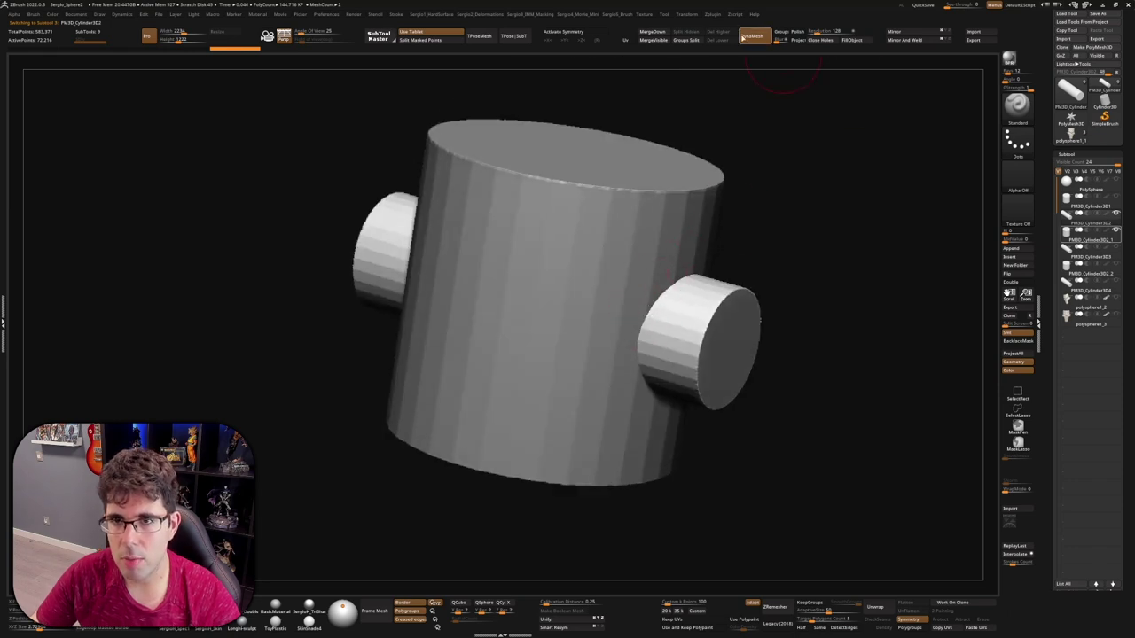
- MergeDown the small cross cylinder into the large cylinder and re-DynaMesh them as one mesh
{"action": "left_click", "coordinate": [657, 32]}
{"action": "left_click", "coordinate": [638, 52]}
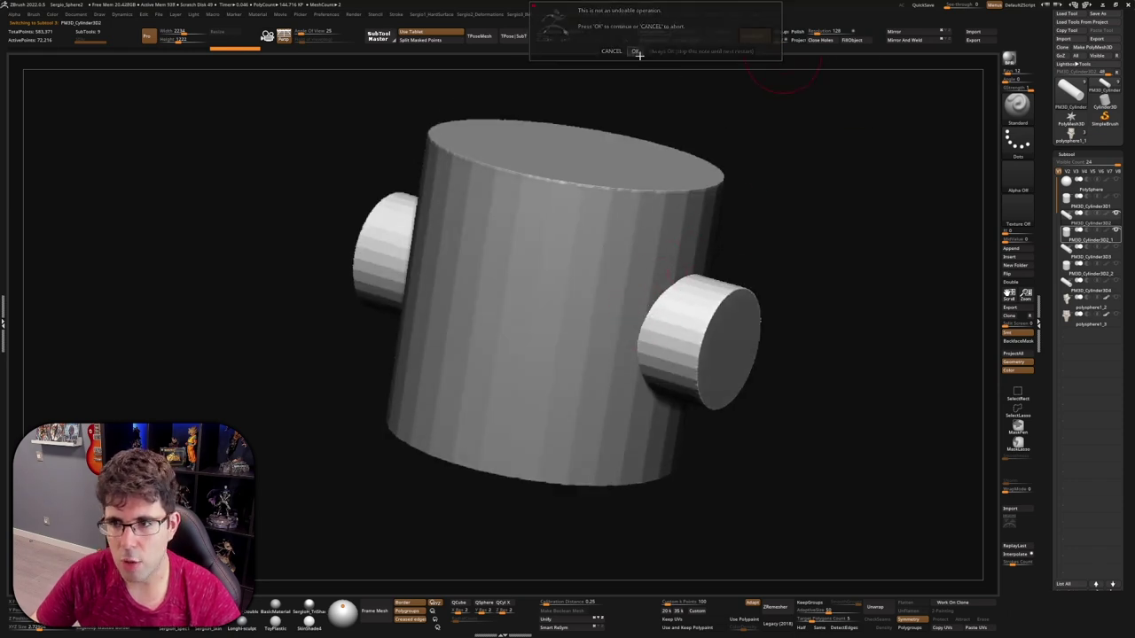
{"action": "mouse_move", "coordinate": [752, 266]}
{"action": "right_mouse_down"}
{"action": "mouse_move", "coordinate": [687, 321]}
{"action": "mouse_move", "coordinate": [633, 298]}
{"action": "right_mouse_up"}
{"action": "left_click_drag", "start_coordinate": [823, 183], "coordinate": [810, 363], "text": "ctrl"}
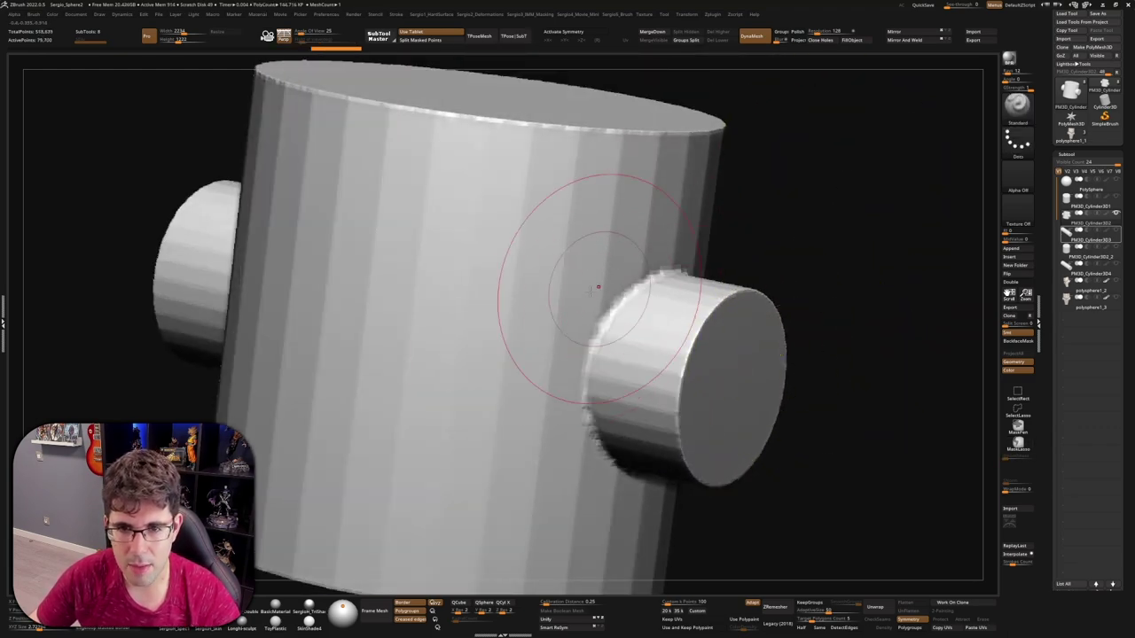
{"action": "key", "text": "shift+f"}
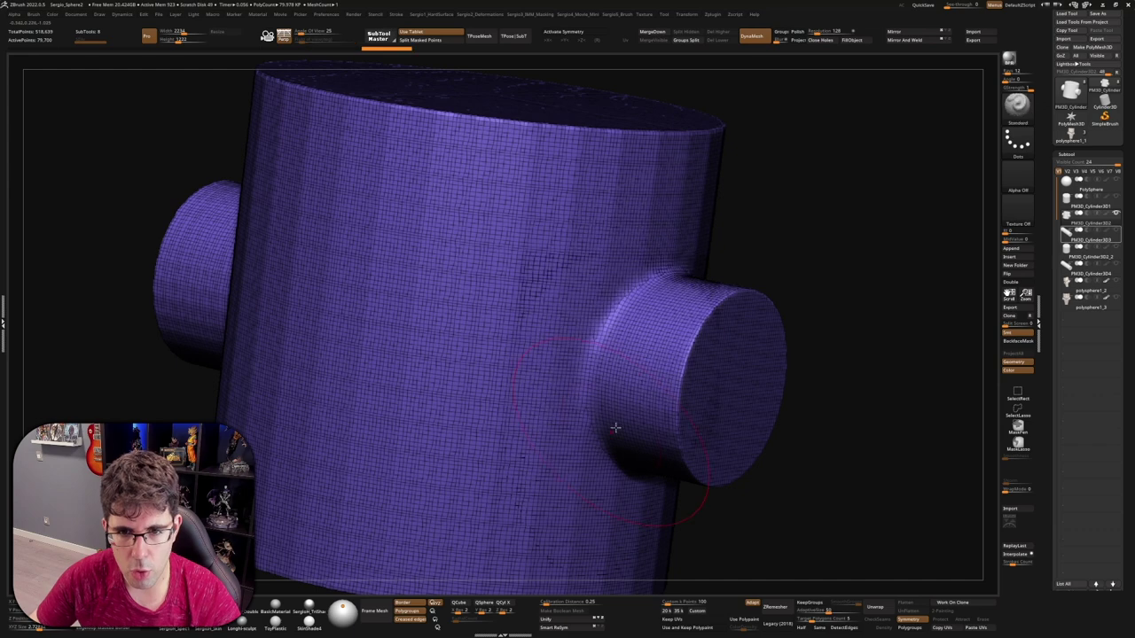
{"action": "key", "text": "shift+f"}
{"action": "right_click_drag", "start_coordinate": [645, 367], "coordinate": [418, 367]}
{"action": "mouse_move", "coordinate": [275, 284]}
{"action": "left_mouse_down", "text": "ctrl"}
{"action": "mouse_move", "coordinate": [321, 324]}
{"action": "mouse_move", "coordinate": [306, 310]}
{"action": "left_mouse_up", "text": "ctrl"}
- Select the tall upright cylinder subtool and orbit to see both side cylinders
{"action": "left_click", "coordinate": [1066, 155]}
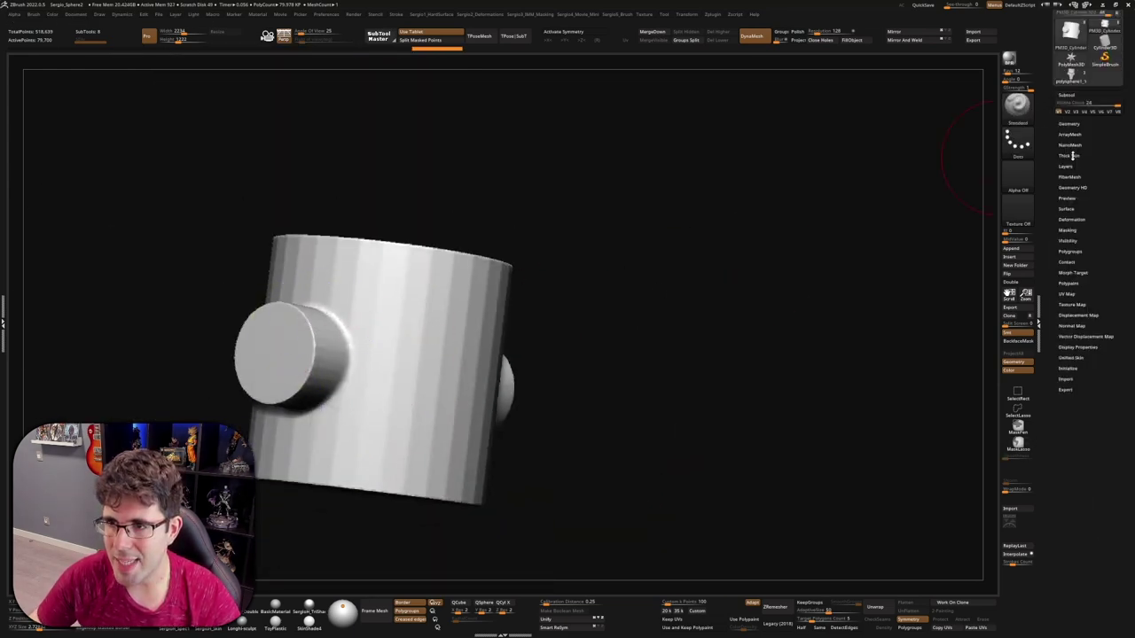
{"action": "left_click", "coordinate": [1068, 123]}
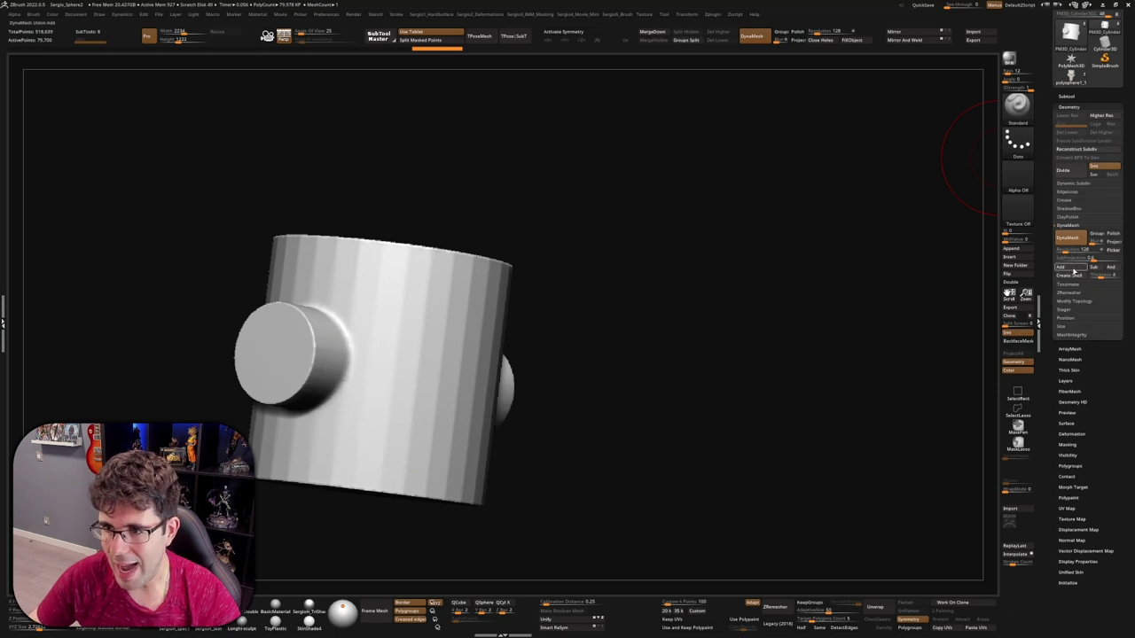
{"action": "left_click", "coordinate": [1080, 95]}
{"action": "left_click_drag", "start_coordinate": [874, 230], "coordinate": [1041, 103]}
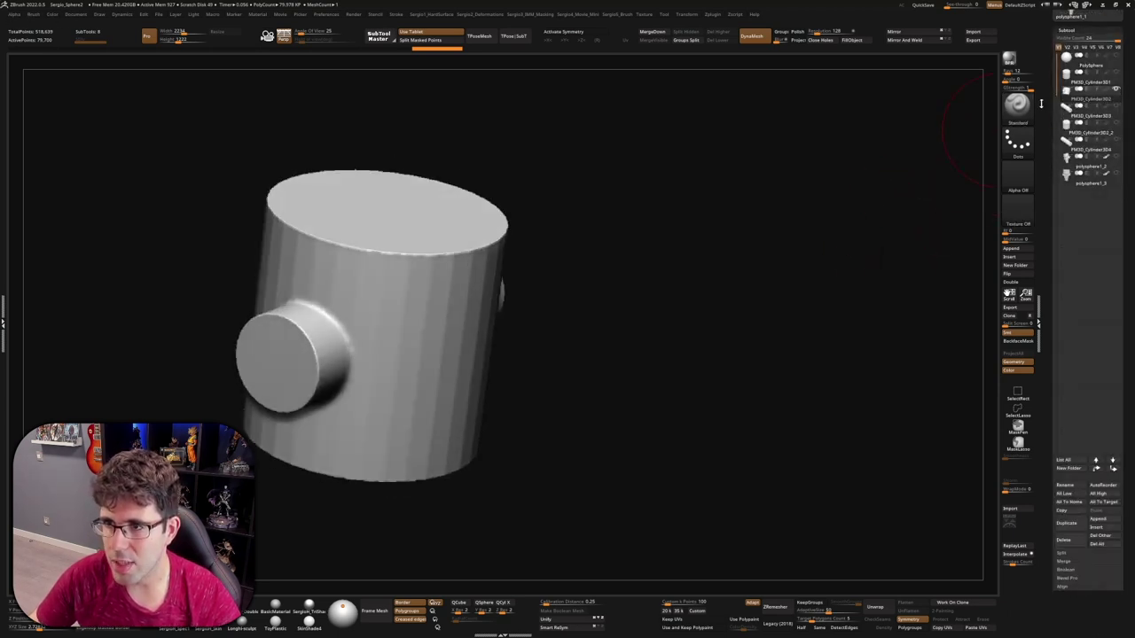
{"action": "left_click", "coordinate": [1068, 100]}
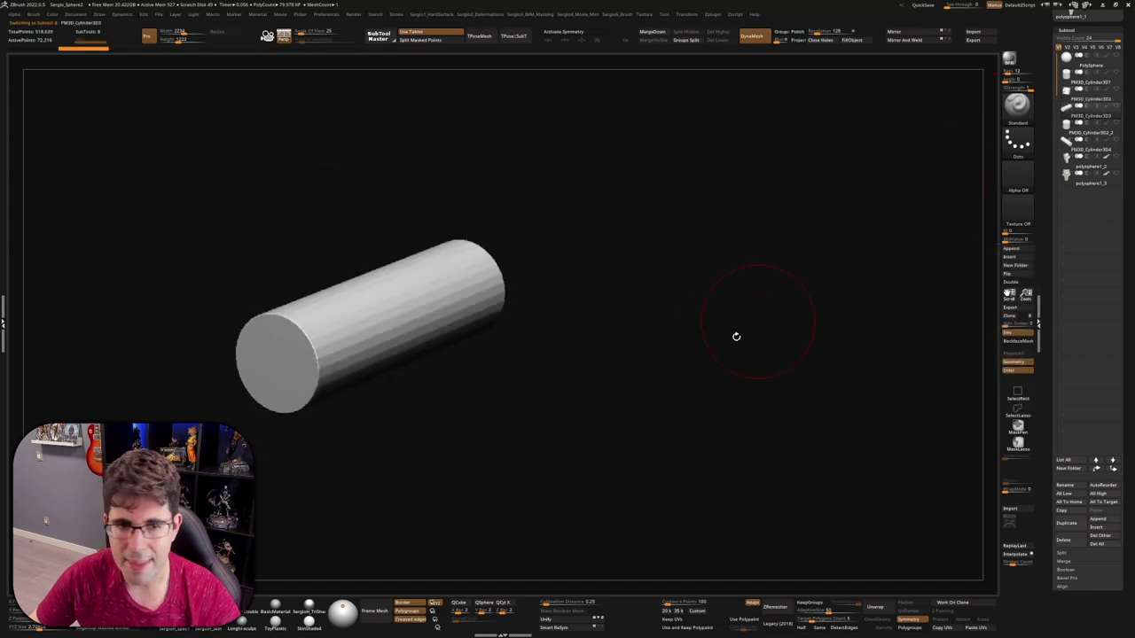
{"action": "left_click_drag", "start_coordinate": [734, 334], "coordinate": [554, 308]}
{"action": "mouse_move", "coordinate": [554, 308]}
{"action": "right_mouse_down"}
{"action": "mouse_move", "coordinate": [683, 305]}
{"action": "mouse_move", "coordinate": [955, 207]}
{"action": "right_mouse_up"}
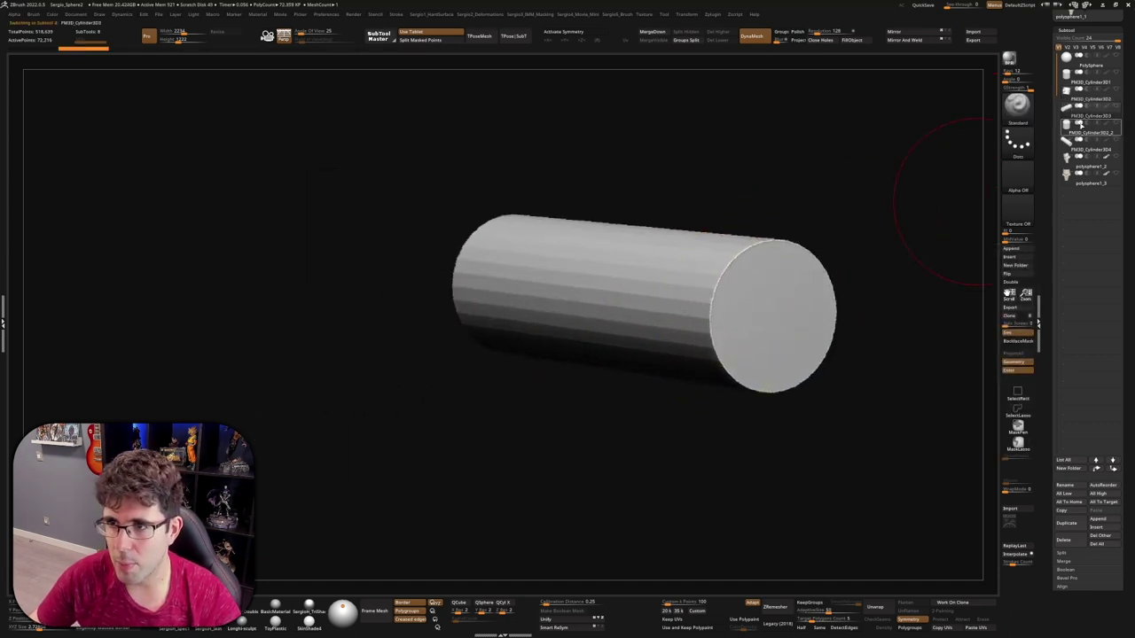
{"action": "left_click", "coordinate": [1077, 124]}
{"action": "left_click", "coordinate": [1115, 113]}
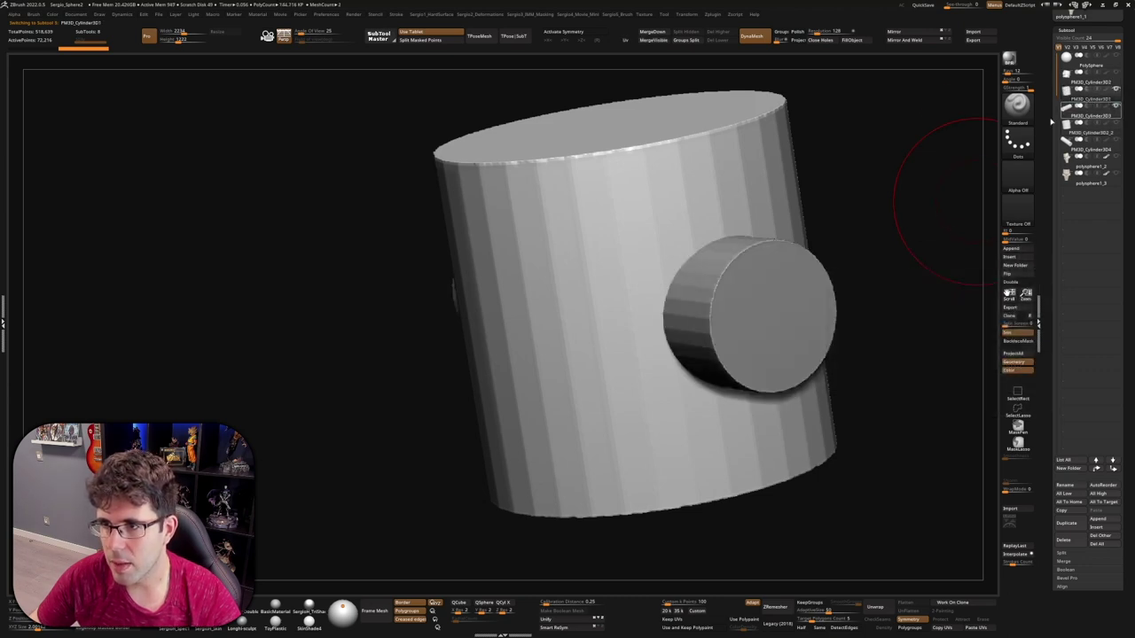
{"action": "left_click", "coordinate": [1089, 108]}
{"action": "right_click_drag", "start_coordinate": [895, 266], "coordinate": [768, 270]}
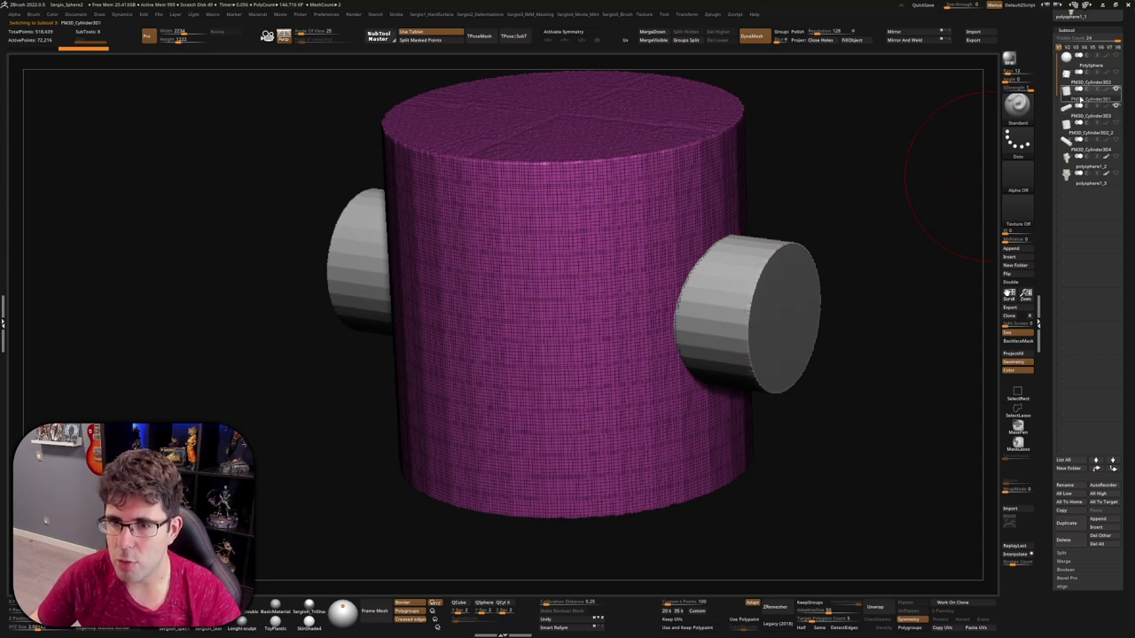
{"action": "mouse_move", "coordinate": [1088, 115]}
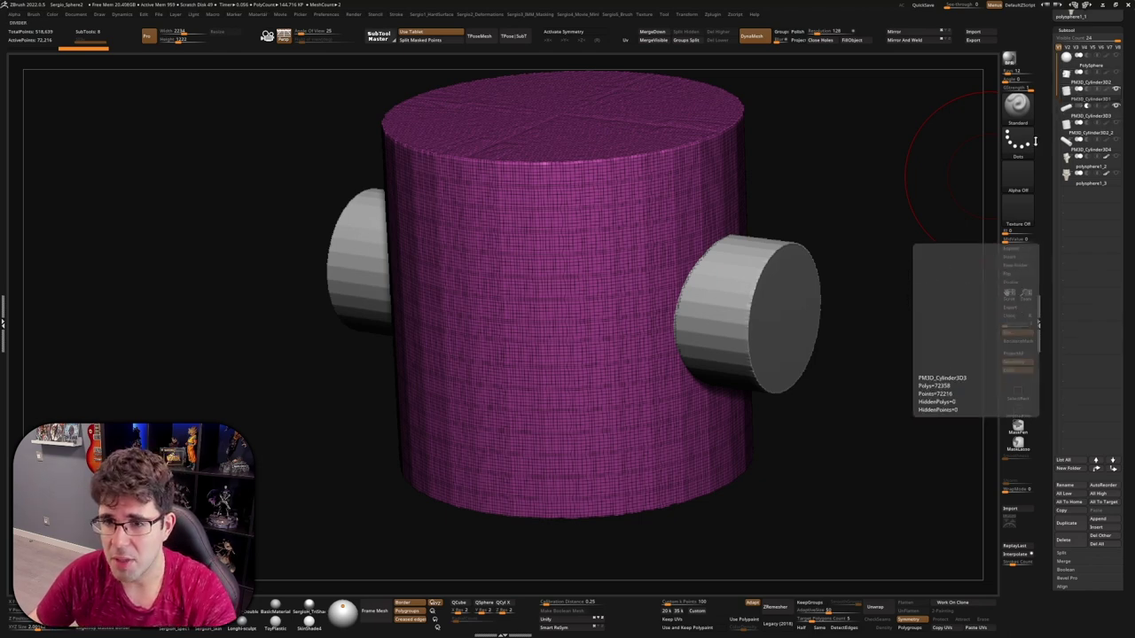
- MergeDown the side cylinders into the tall cylinder and DynaMesh to cut a round hole
{"action": "left_click_drag", "start_coordinate": [877, 207], "coordinate": [970, 155]}
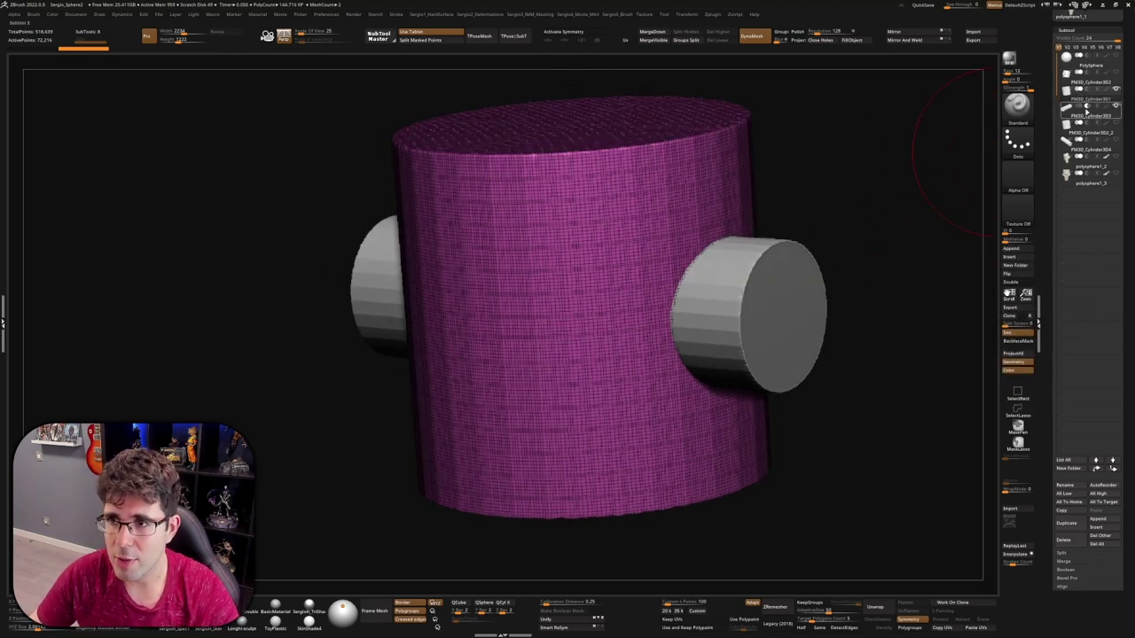
{"action": "left_click", "coordinate": [1089, 99]}
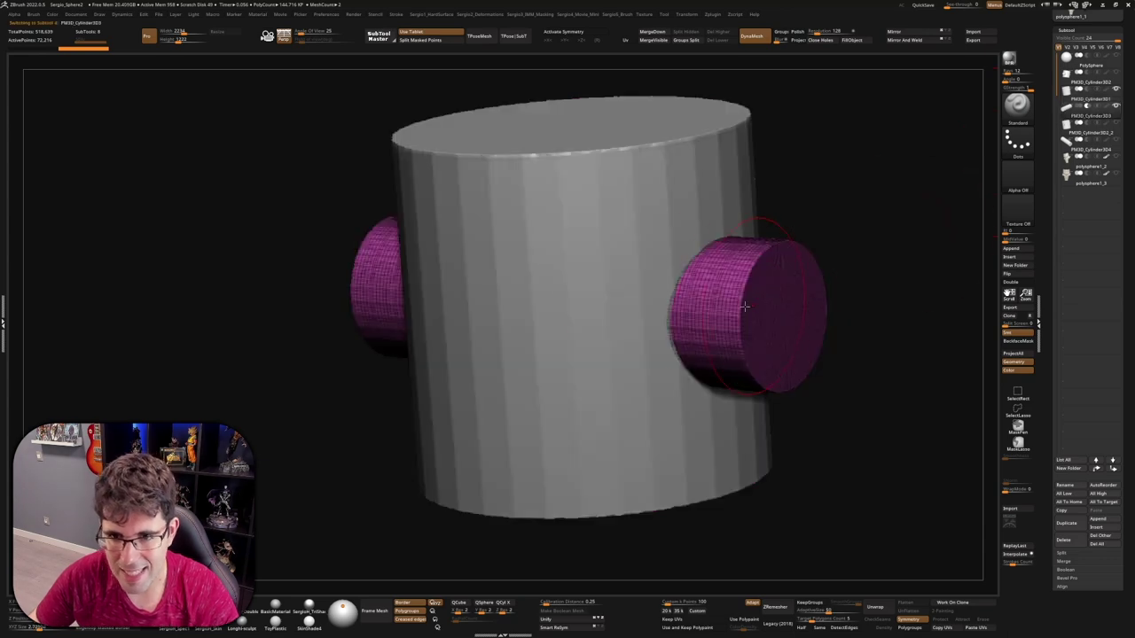
{"action": "left_click", "coordinate": [1089, 81]}
{"action": "left_click", "coordinate": [655, 33]}
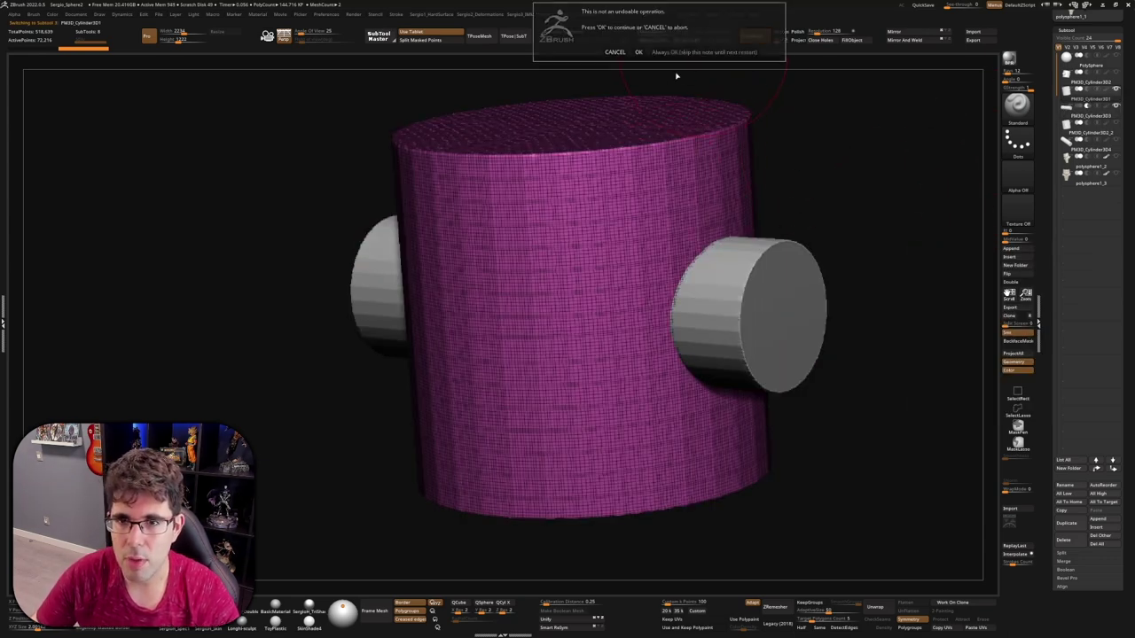
{"action": "left_click", "coordinate": [704, 55]}
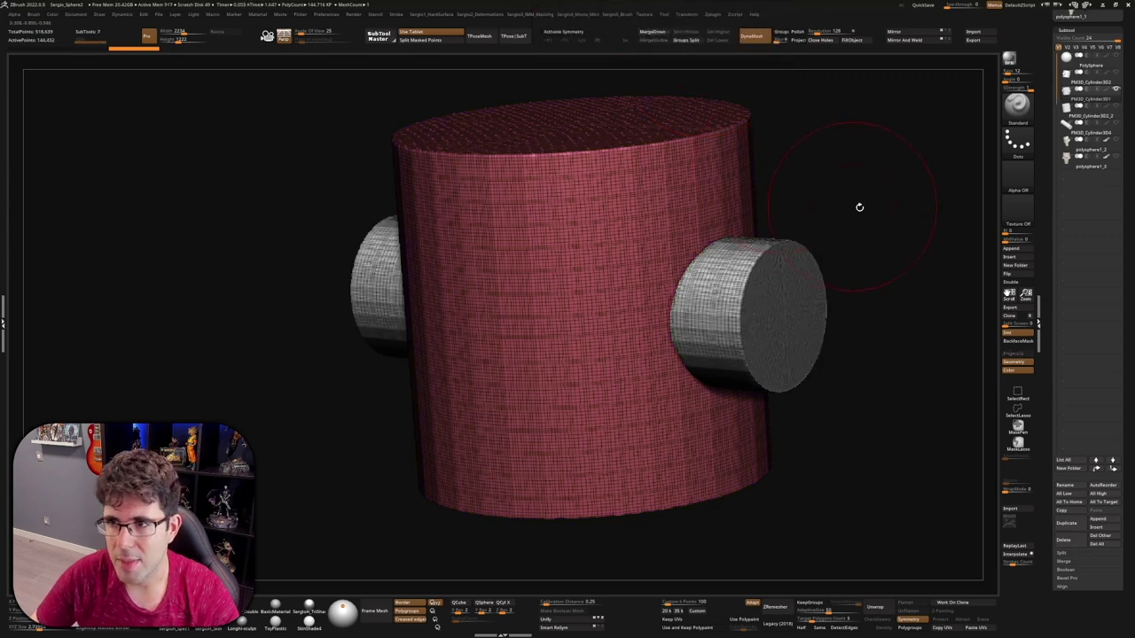
{"action": "key", "text": "ctrl"}
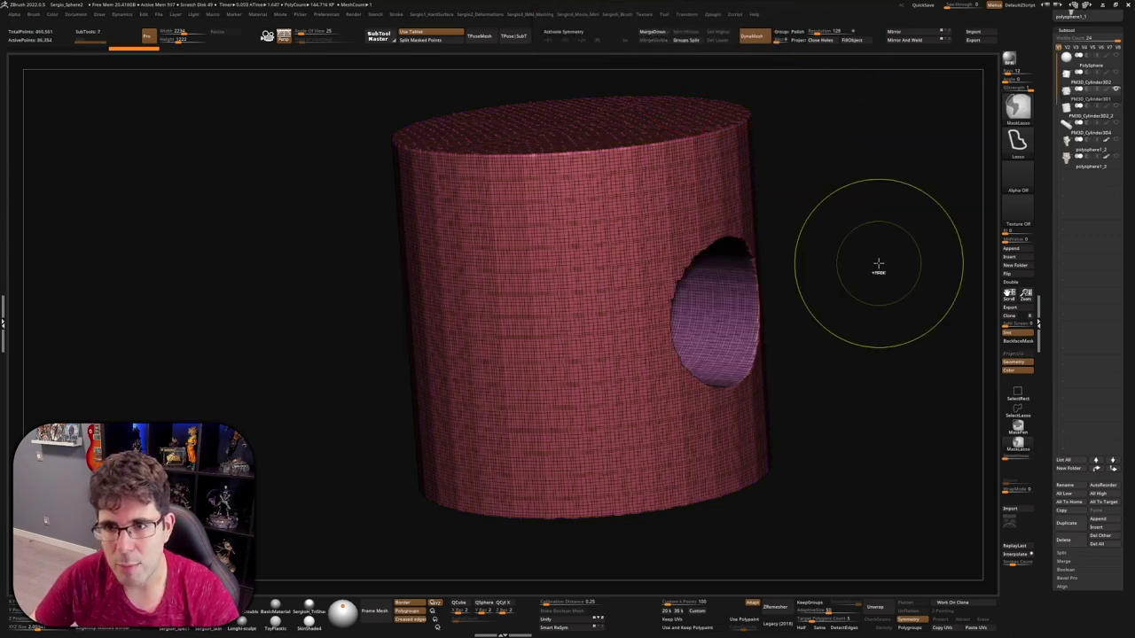
{"action": "left_click_drag", "start_coordinate": [874, 253], "coordinate": [724, 274]}
{"action": "key", "text": "shift+f"}
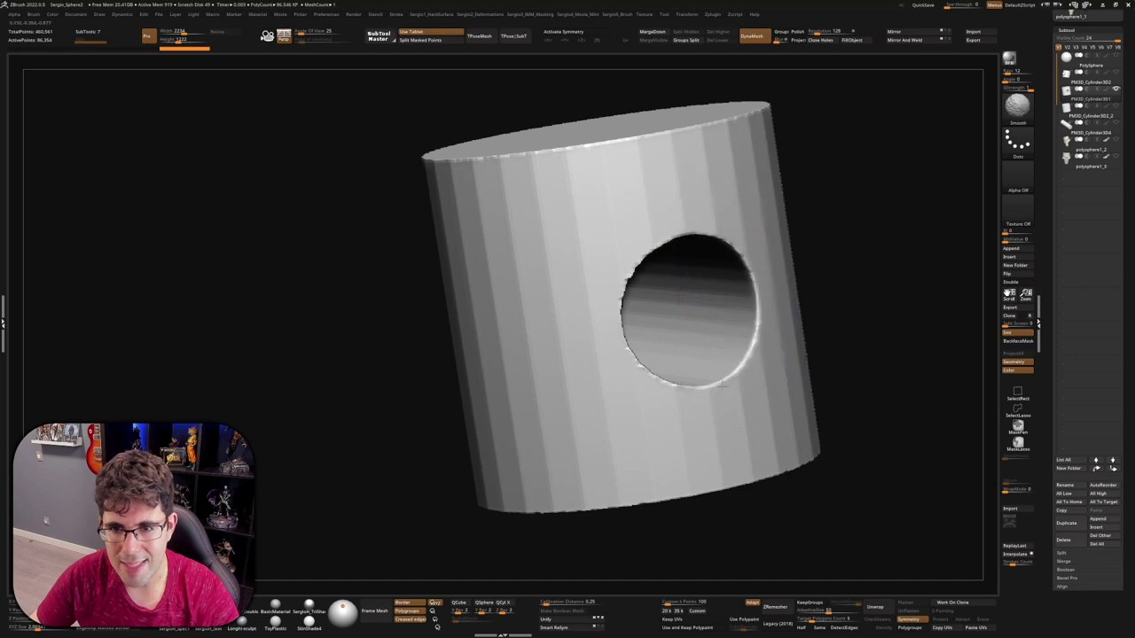
{"action": "mouse_move", "coordinate": [1089, 116]}
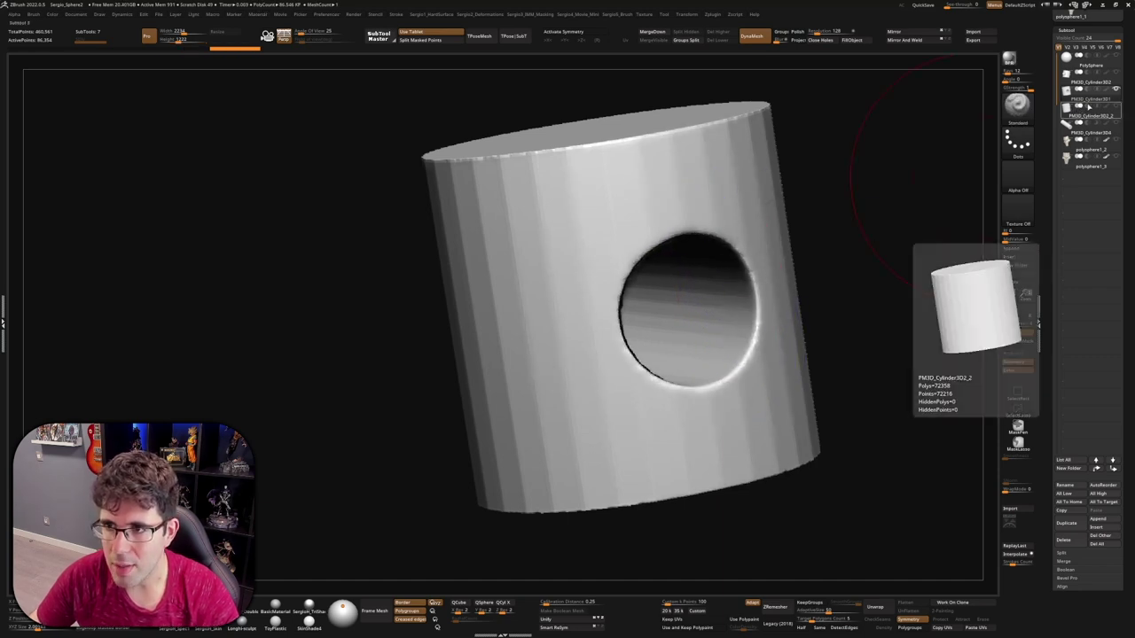
- Inspect the hole, roll back Undo History, and reselect the original cylinder with side pegs
{"action": "mouse_move", "coordinate": [895, 222]}
{"action": "left_mouse_down"}
{"action": "mouse_move", "coordinate": [797, 266]}
{"action": "mouse_move", "coordinate": [673, 204]}
{"action": "left_mouse_up"}
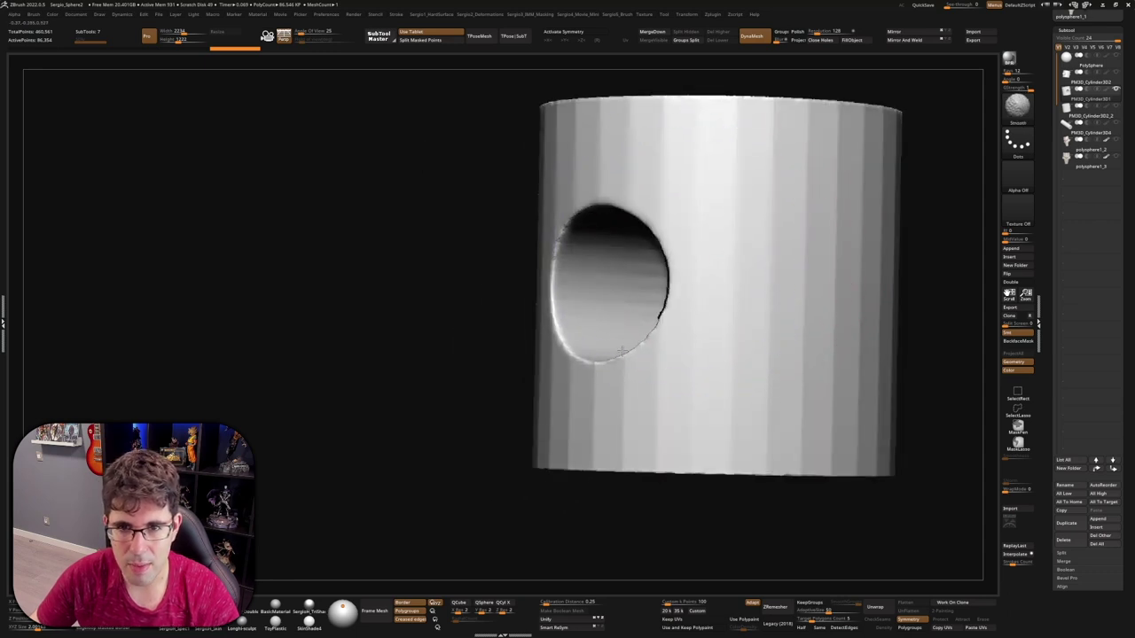
{"action": "mouse_move", "coordinate": [681, 342]}
{"action": "left_mouse_down"}
{"action": "mouse_move", "coordinate": [656, 293]}
{"action": "mouse_move", "coordinate": [664, 310]}
{"action": "mouse_move", "coordinate": [653, 325]}
{"action": "mouse_move", "coordinate": [600, 314]}
{"action": "mouse_move", "coordinate": [803, 332]}
{"action": "mouse_move", "coordinate": [704, 256]}
{"action": "mouse_move", "coordinate": [742, 254]}
{"action": "mouse_move", "coordinate": [761, 228]}
{"action": "left_mouse_up"}
{"action": "right_click_drag", "start_coordinate": [761, 228], "coordinate": [979, 144], "text": "ctrl"}
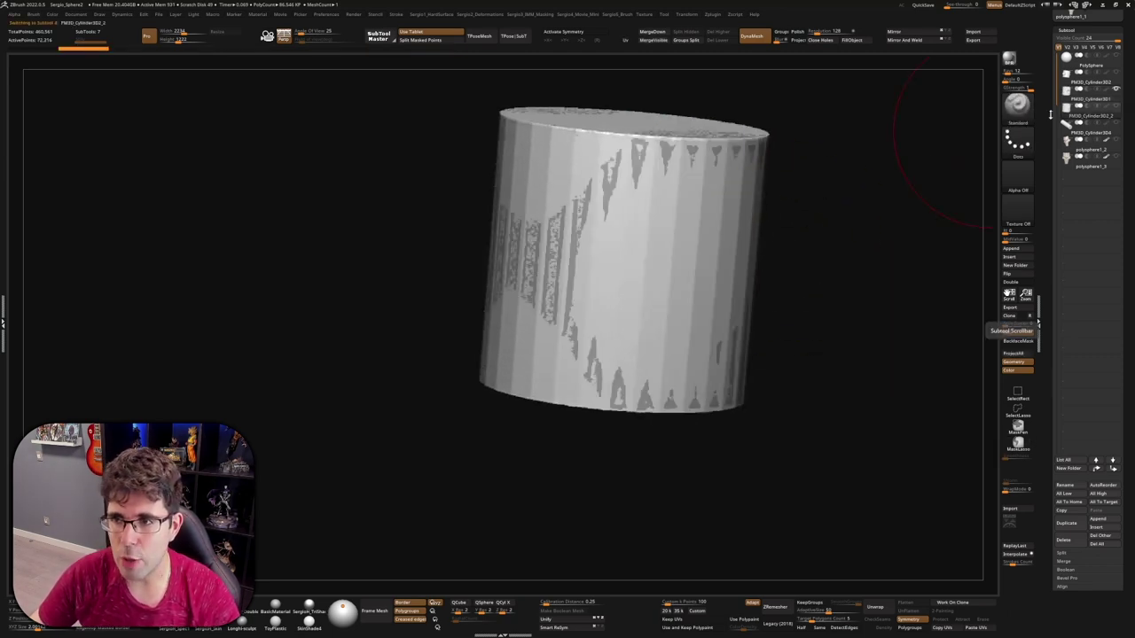
{"action": "left_click_drag", "start_coordinate": [843, 210], "coordinate": [975, 166]}
{"action": "left_click", "coordinate": [1086, 94]}
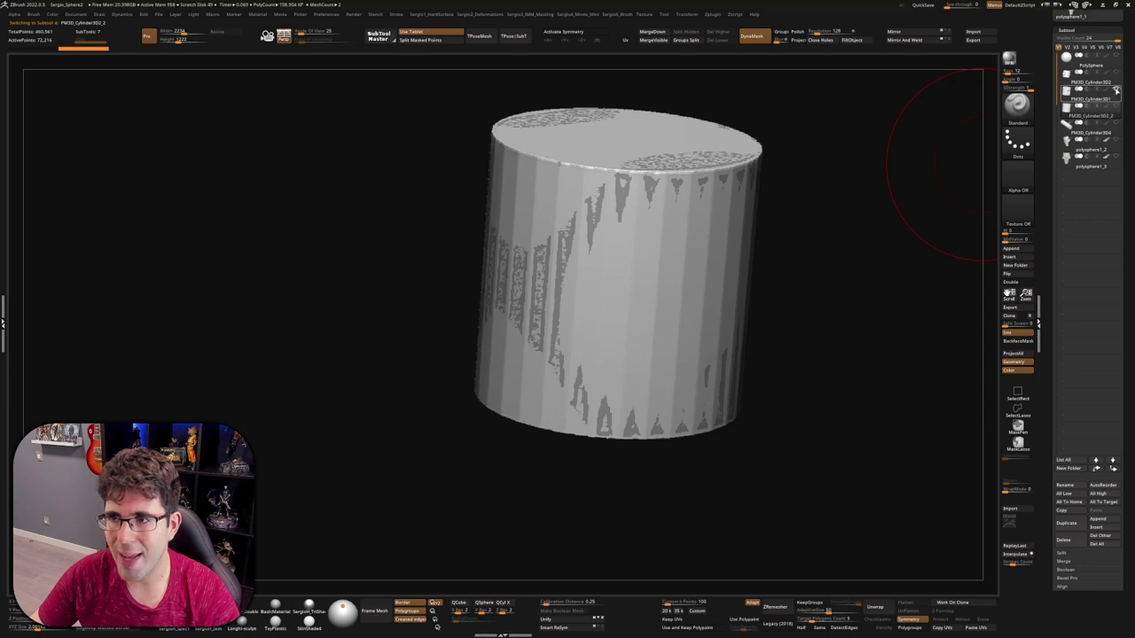
{"action": "left_click", "coordinate": [1116, 109]}
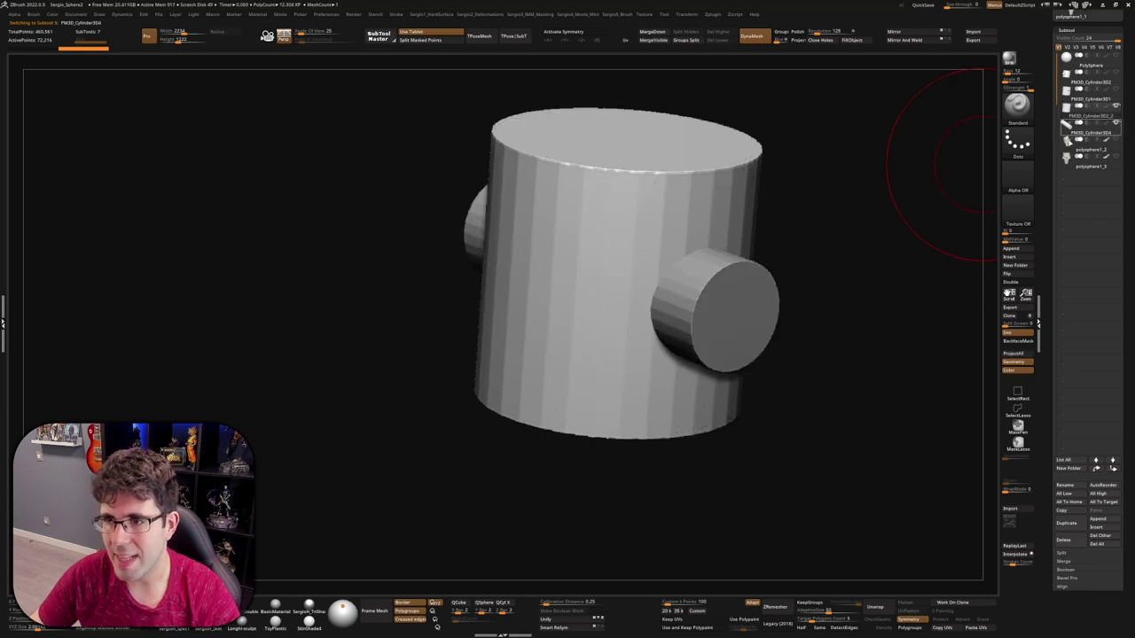
- Select PM3D_Cylinder3D2_2, try MergeDown, then undo the merge
{"action": "mouse_move", "coordinate": [984, 165]}
{"action": "left_mouse_down"}
{"action": "mouse_move", "coordinate": [777, 315]}
{"action": "mouse_move", "coordinate": [1031, 127]}
{"action": "left_mouse_up"}
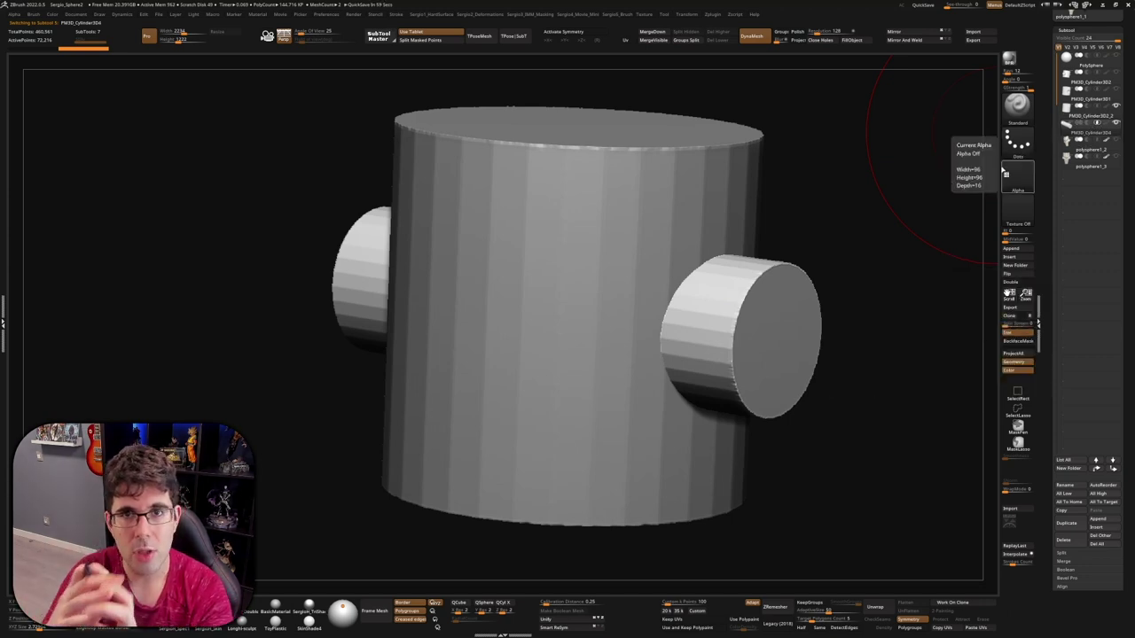
{"action": "mouse_move", "coordinate": [810, 132]}
{"action": "left_mouse_down"}
{"action": "mouse_move", "coordinate": [759, 263]}
{"action": "mouse_move", "coordinate": [709, 299]}
{"action": "left_mouse_up"}
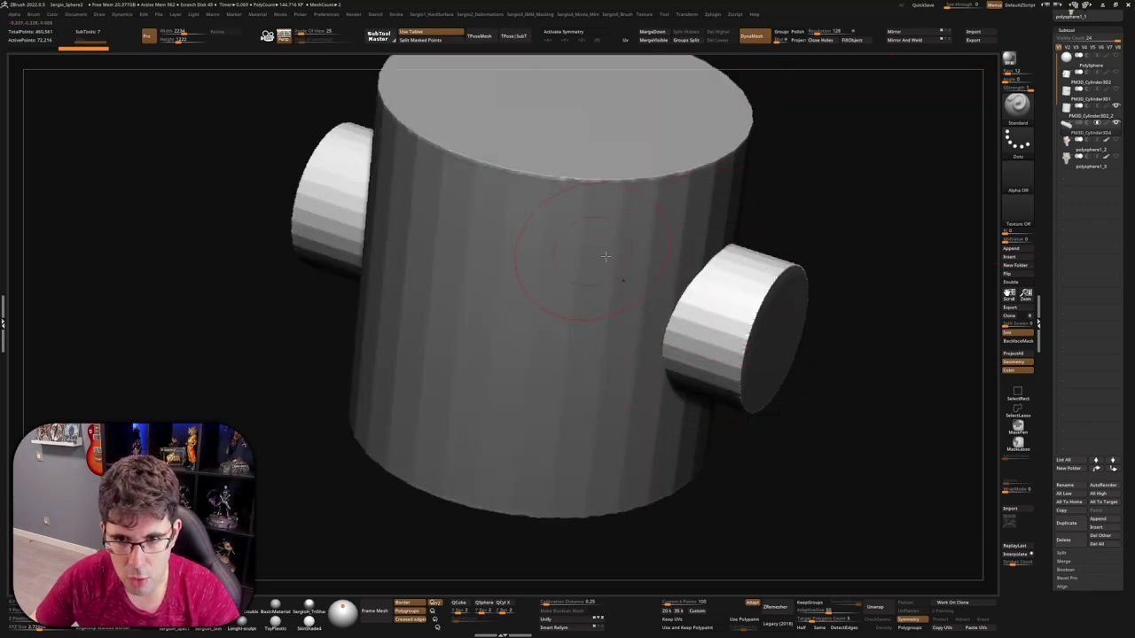
{"action": "left_click_drag", "start_coordinate": [802, 226], "coordinate": [886, 177]}
{"action": "left_click", "coordinate": [1066, 115]}
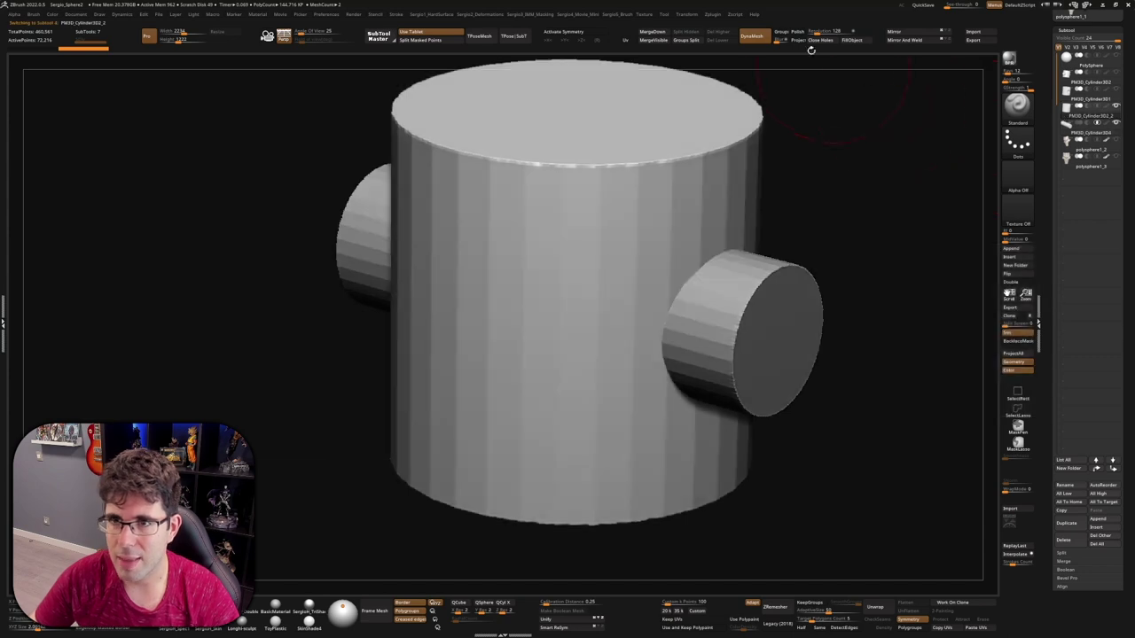
{"action": "left_click", "coordinate": [653, 32]}
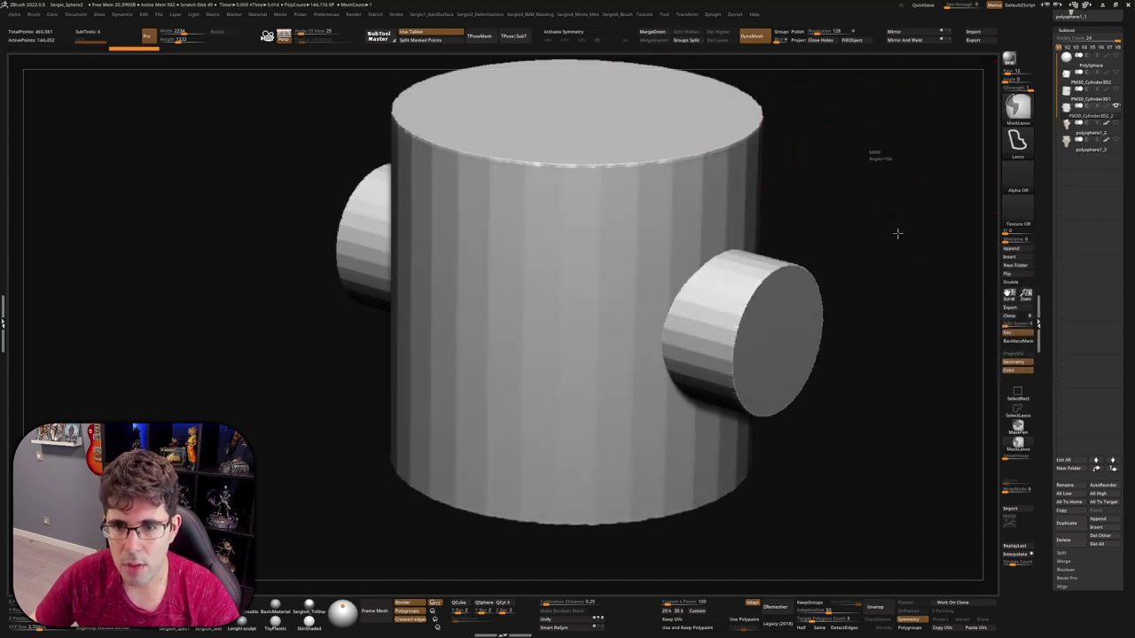
{"action": "mouse_move", "coordinate": [857, 276]}
{"action": "left_mouse_down"}
{"action": "mouse_move", "coordinate": [748, 393]}
{"action": "mouse_move", "coordinate": [722, 298]}
{"action": "mouse_move", "coordinate": [734, 244]}
{"action": "left_mouse_up"}
{"action": "key", "text": "ctrl+z"}
- Split the hidden side cylinders into their own subtool and solo the long side cylinder
{"action": "left_click", "coordinate": [674, 150], "text": "ctrl+shift"}
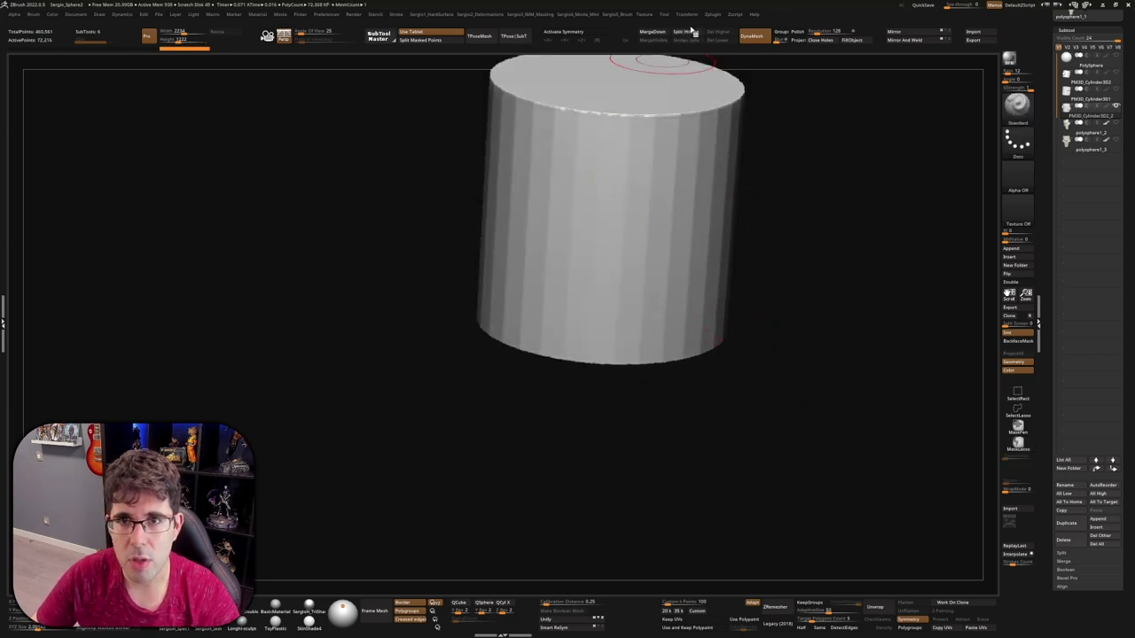
{"action": "left_click", "coordinate": [690, 32]}
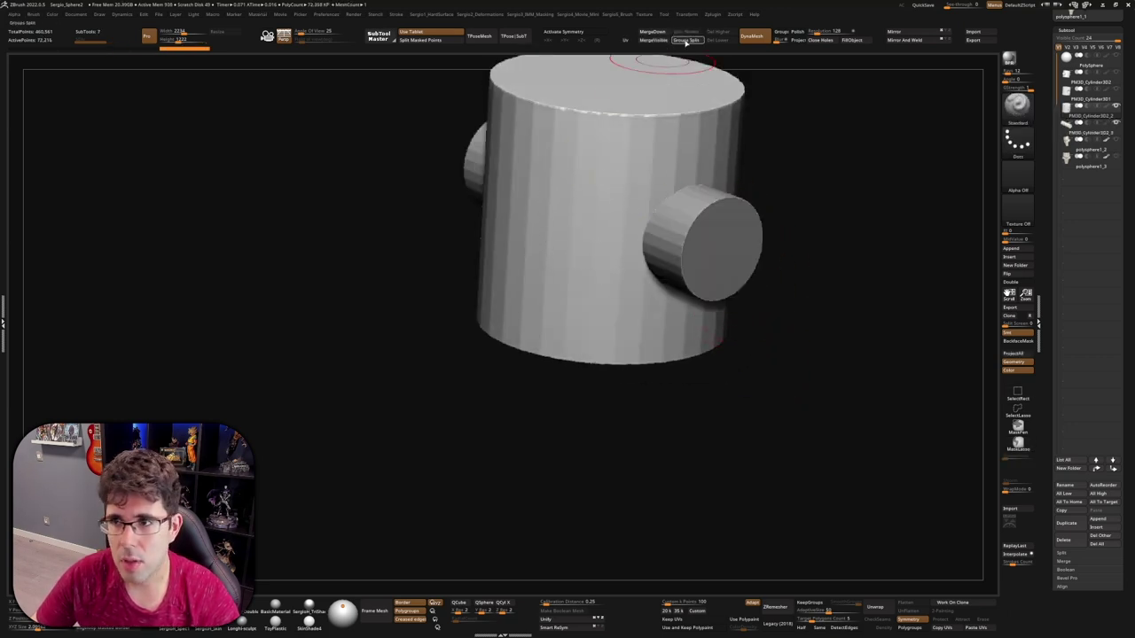
{"action": "left_click", "coordinate": [1097, 124]}
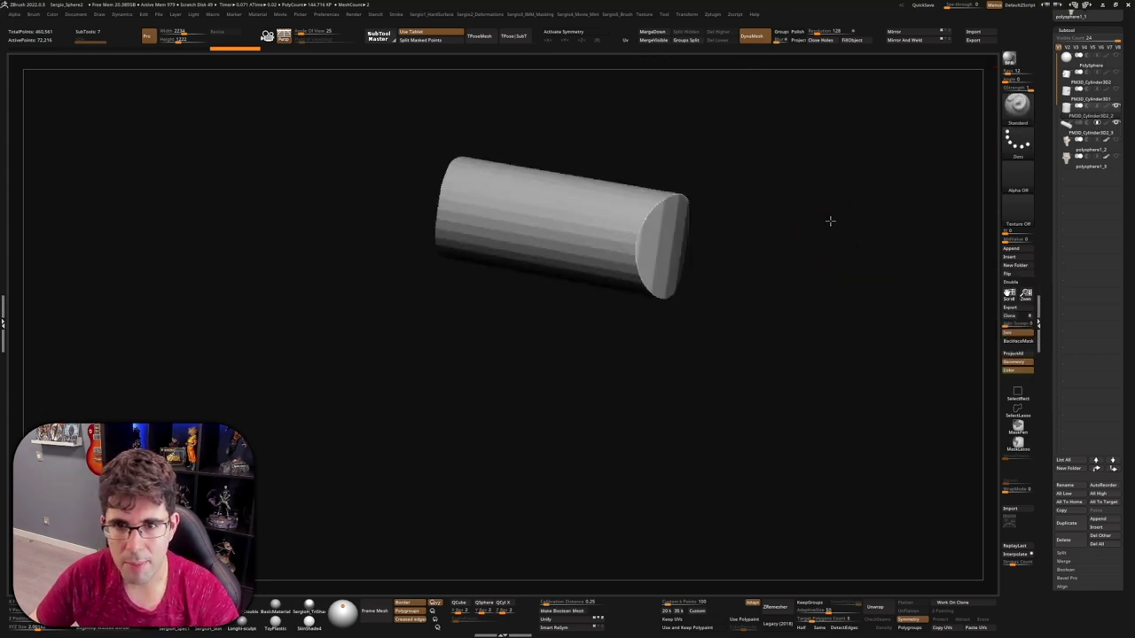
- Turn Solo off and view the tall cylinder's top with both side cylinders
{"action": "left_click_drag", "start_coordinate": [830, 221], "coordinate": [661, 325]}
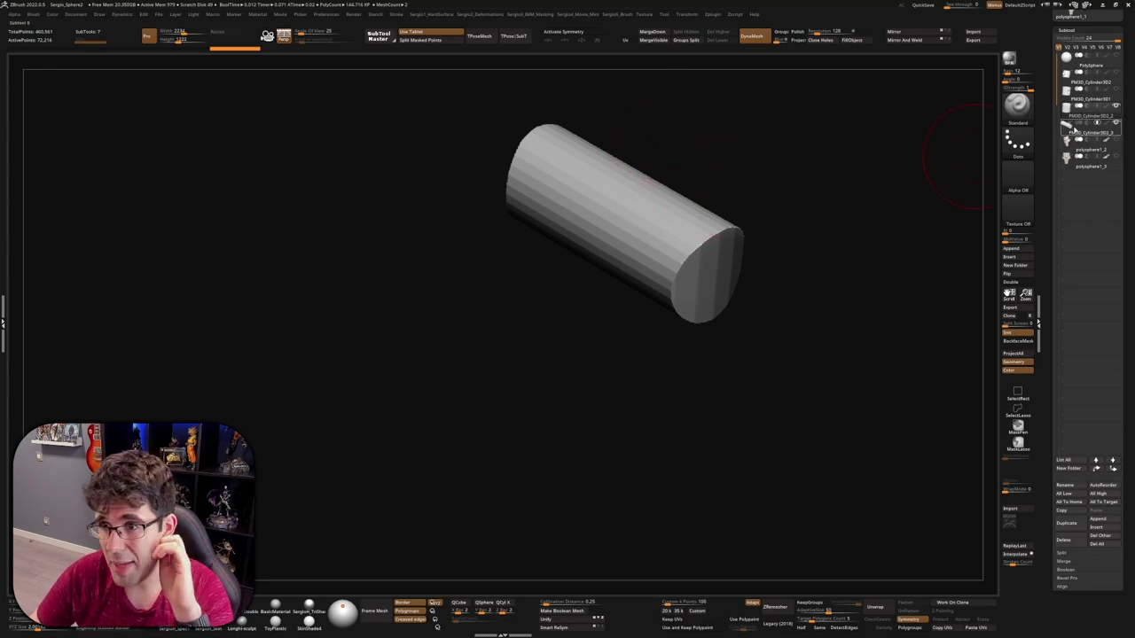
{"action": "left_click_drag", "start_coordinate": [922, 163], "coordinate": [778, 212]}
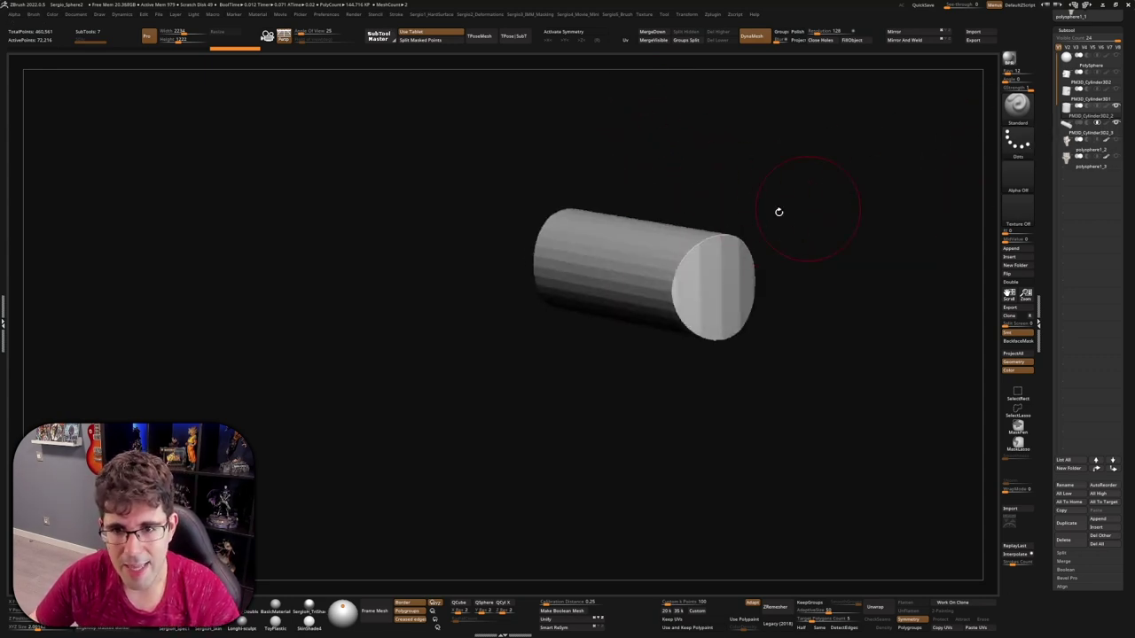
{"action": "left_click", "coordinate": [793, 245], "text": "ctrl+shift"}
{"action": "left_click_drag", "start_coordinate": [789, 250], "coordinate": [759, 278]}
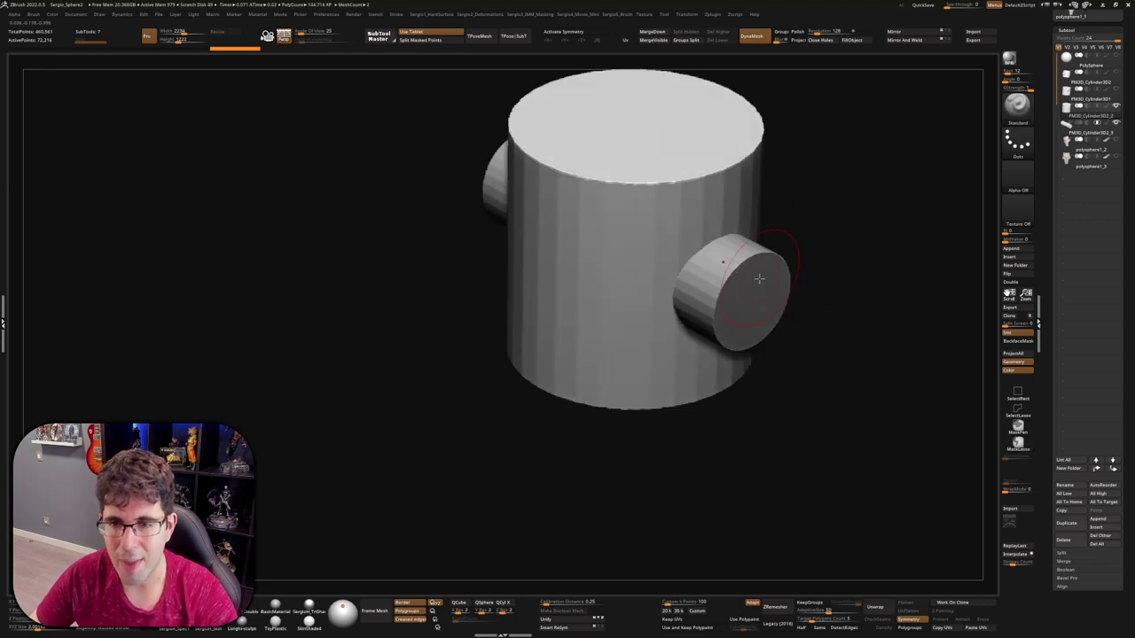